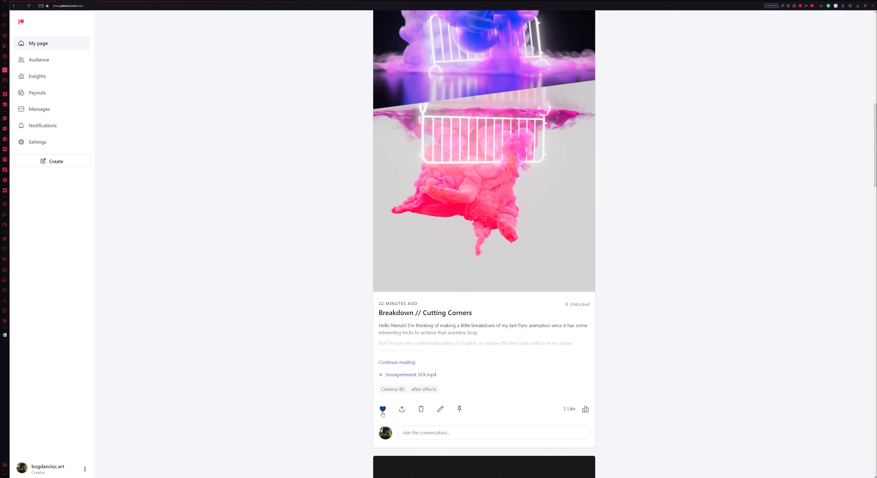
Switch to Mixamo, browse the available character animations and look at the robot character in the 3D preview
scroll(344, 334, "up", 3)
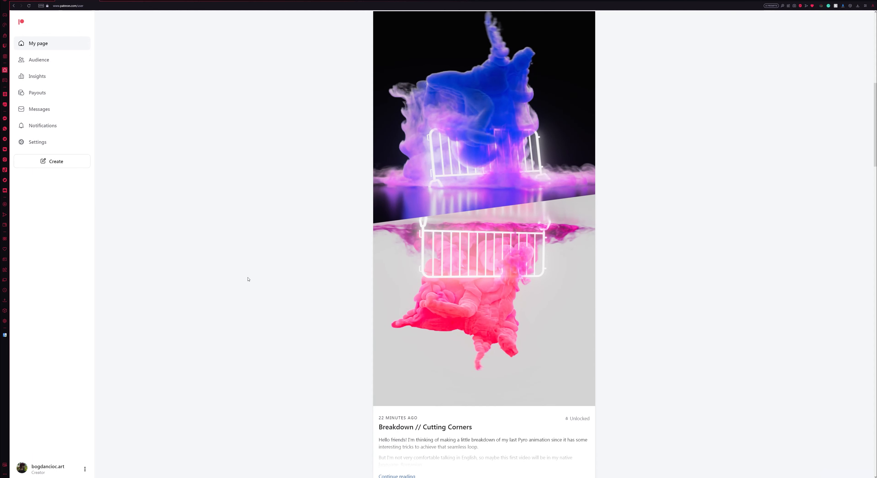
left_click(17, 1)
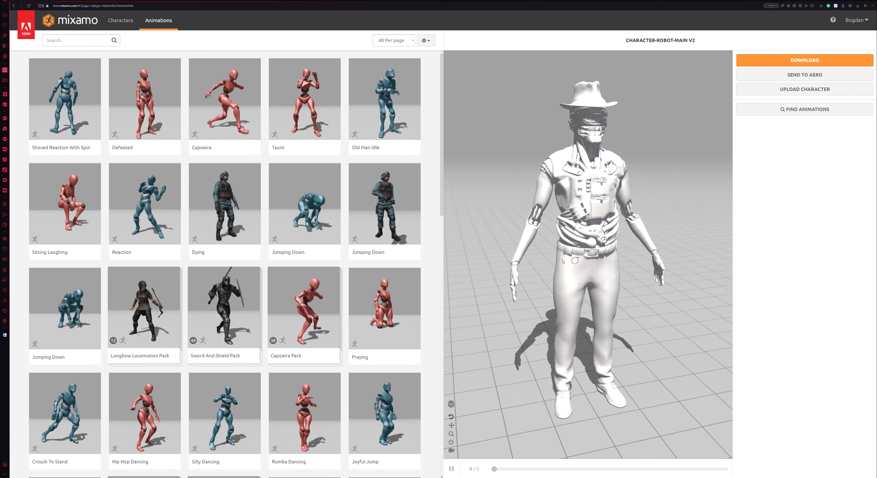
mouse_move(531, 265)
left_mouse_down()
mouse_move(505, 267)
mouse_move(531, 267)
left_mouse_up()
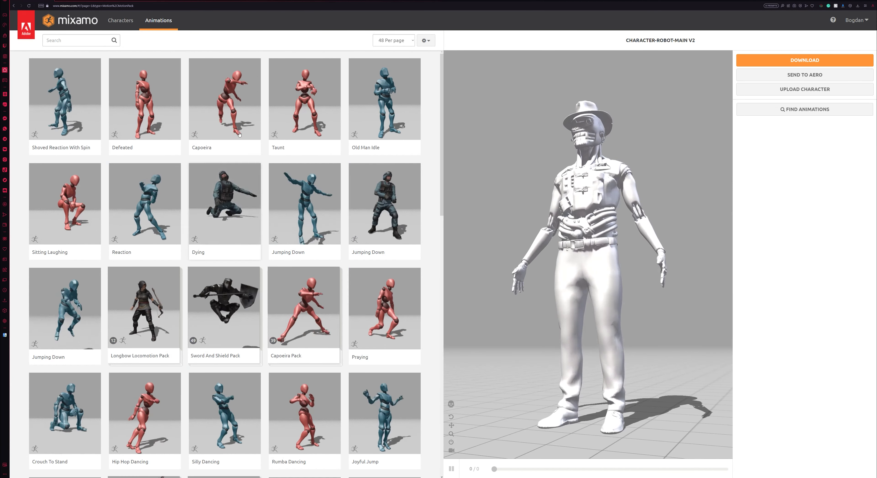
scroll(311, 330, "down", 10)
scroll(311, 330, "up", 3)
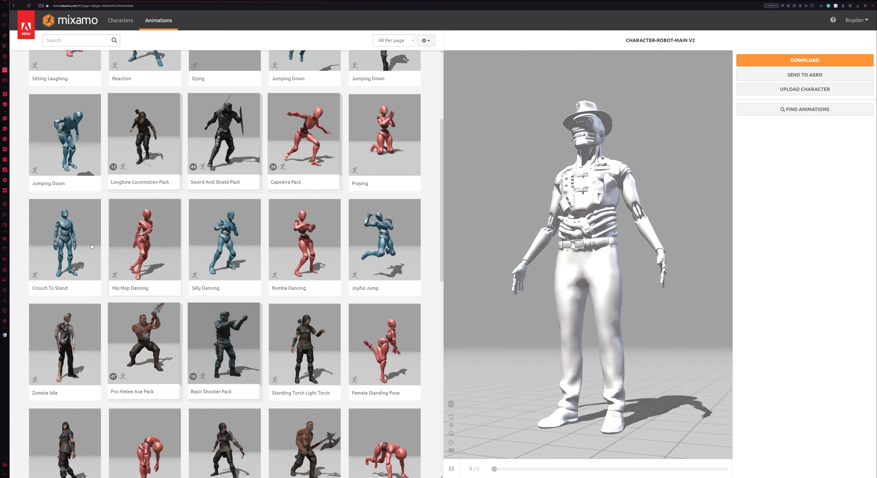
scroll(341, 272, "down", 6)
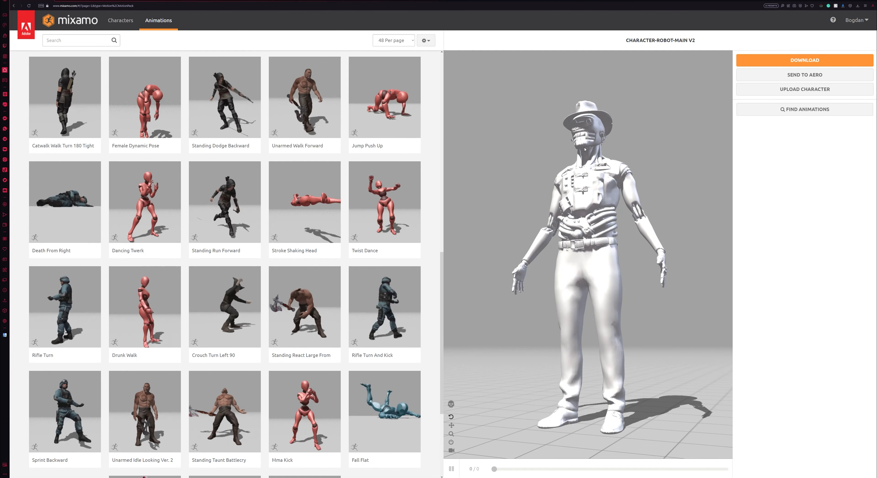
left_click_drag(552, 274, 523, 271)
Upload the Character-Robot-Main v2 FBX file from the project folder as a new character
key("alt+Tab")
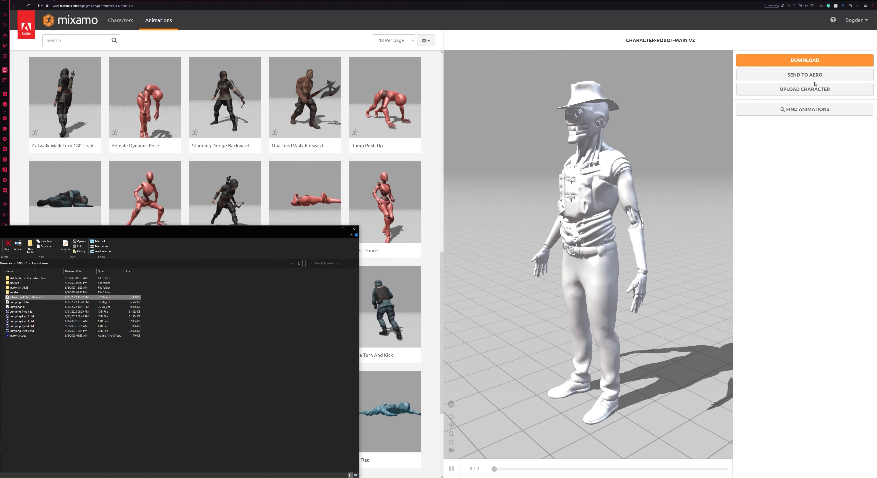
left_click(802, 89)
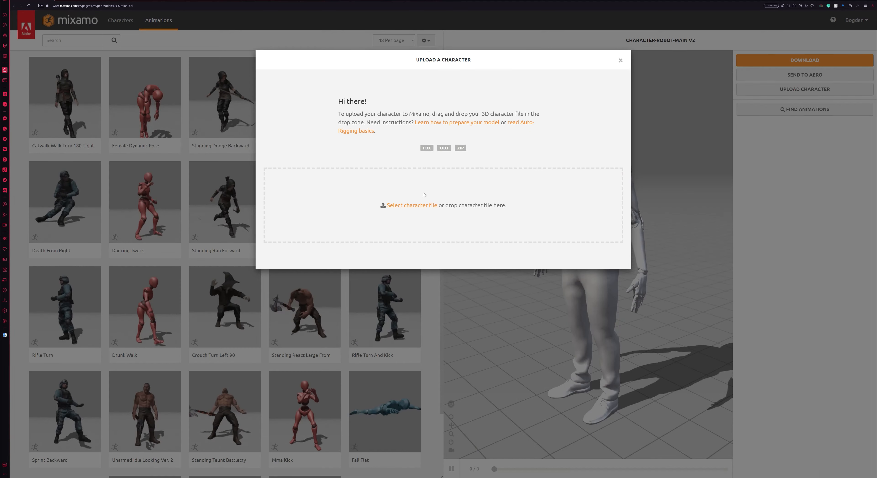
key("alt+Tab")
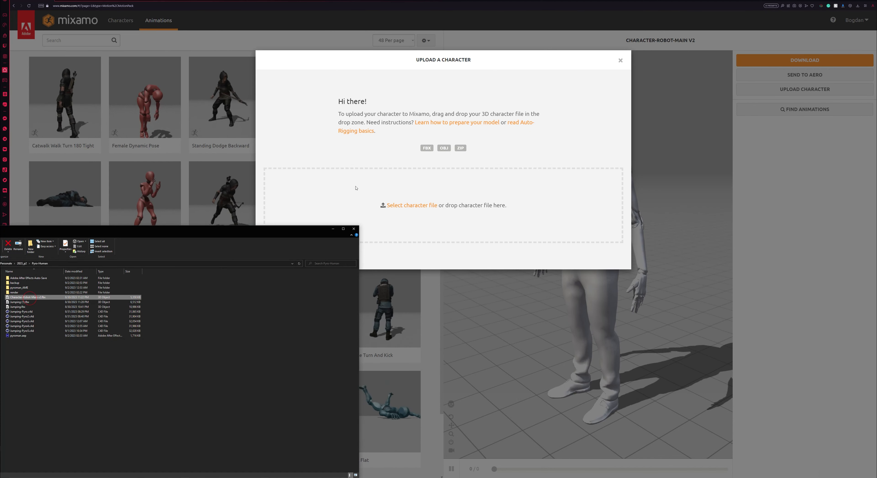
left_click_drag(356, 188, 431, 194)
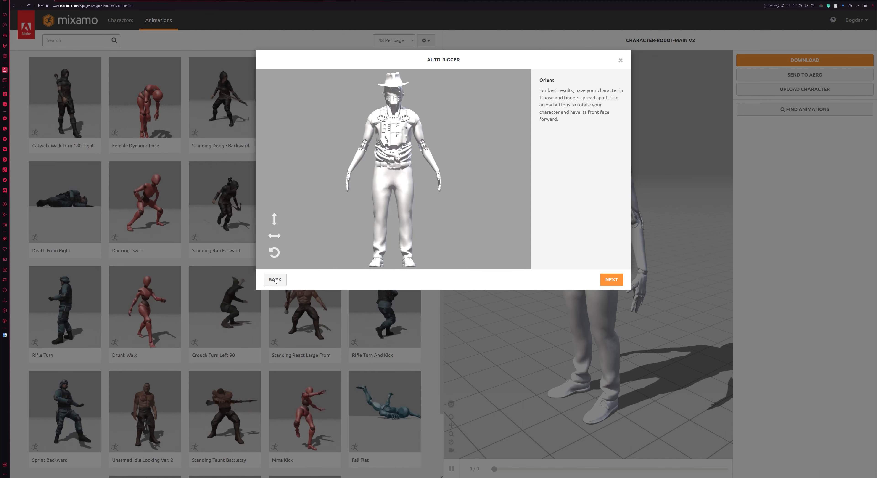
Accept the character's orientation and place the chin, wrist, elbow, knee and groin markers on the model with symmetry on
left_click(606, 281)
left_click_drag(303, 172, 397, 105)
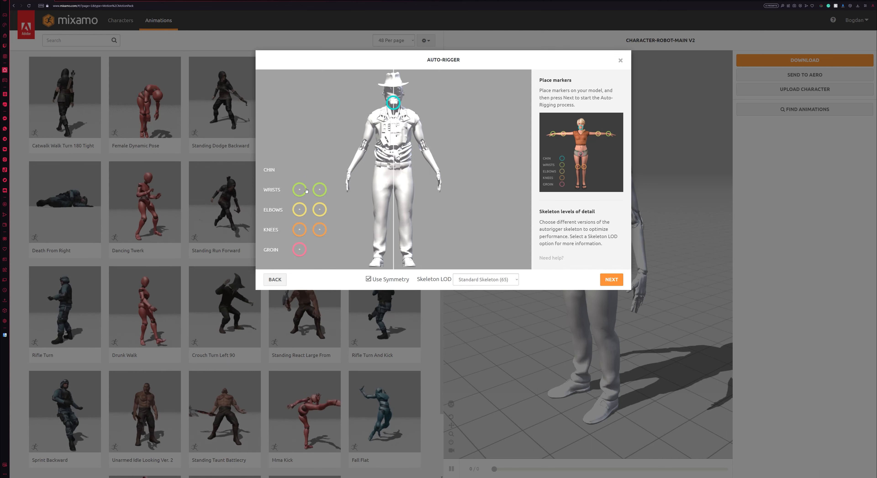
mouse_move(306, 190)
left_mouse_down()
mouse_move(359, 185)
mouse_move(349, 173)
left_mouse_up()
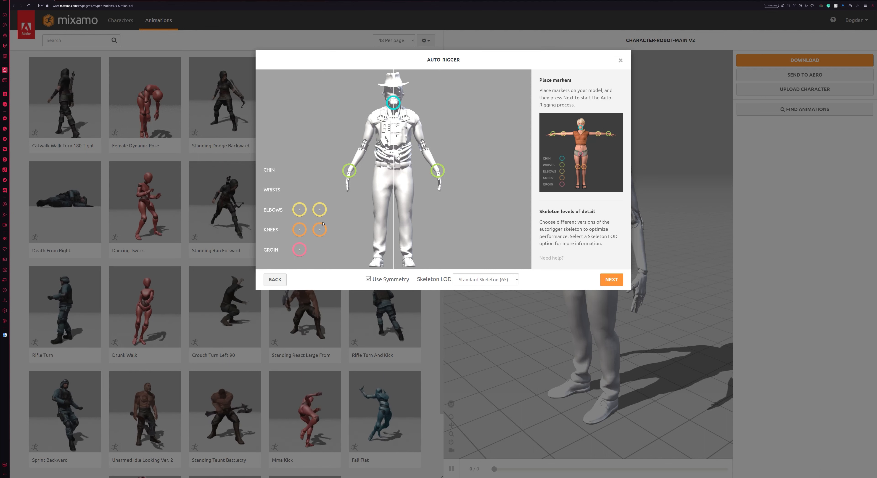
mouse_move(299, 209)
left_mouse_down()
mouse_move(368, 157)
mouse_move(364, 145)
left_mouse_up()
mouse_move(299, 229)
left_mouse_down()
mouse_move(366, 227)
mouse_move(380, 214)
left_mouse_up()
mouse_move(300, 250)
left_mouse_down()
mouse_move(318, 252)
mouse_move(394, 174)
left_mouse_up()
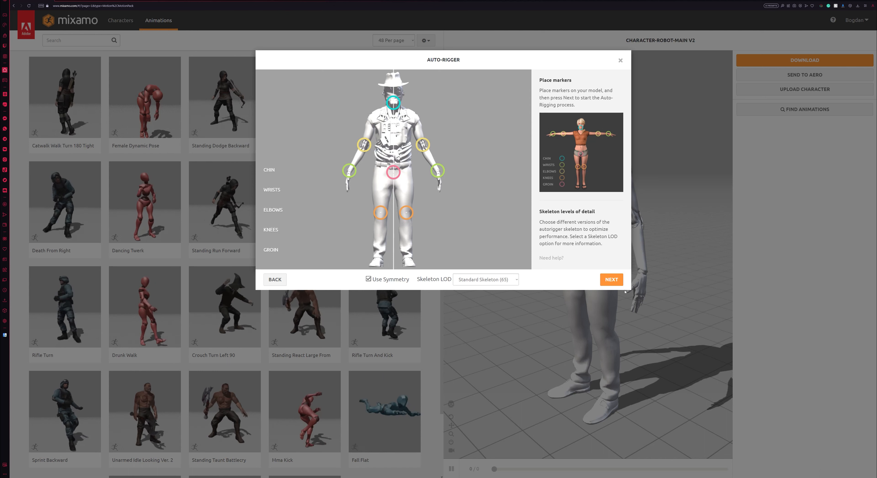
Review the Skeleton LOD choices and close the auto-rigger without rigging the character
left_click(509, 282)
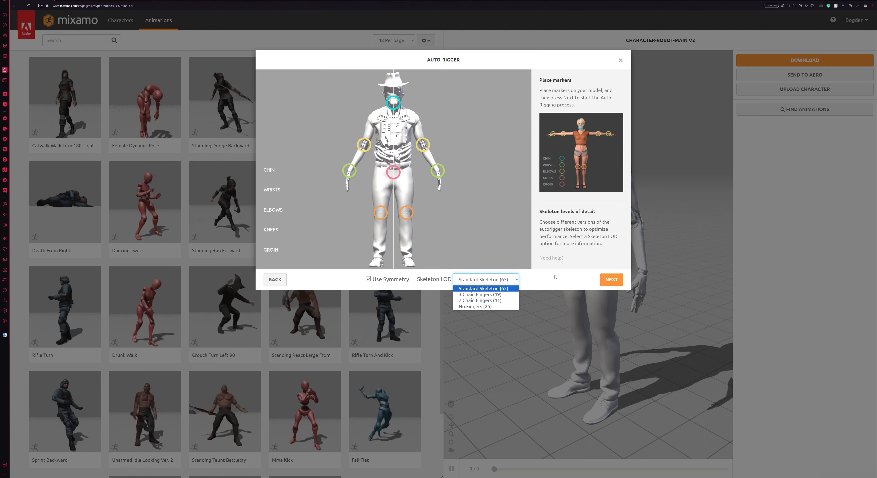
left_click(562, 274)
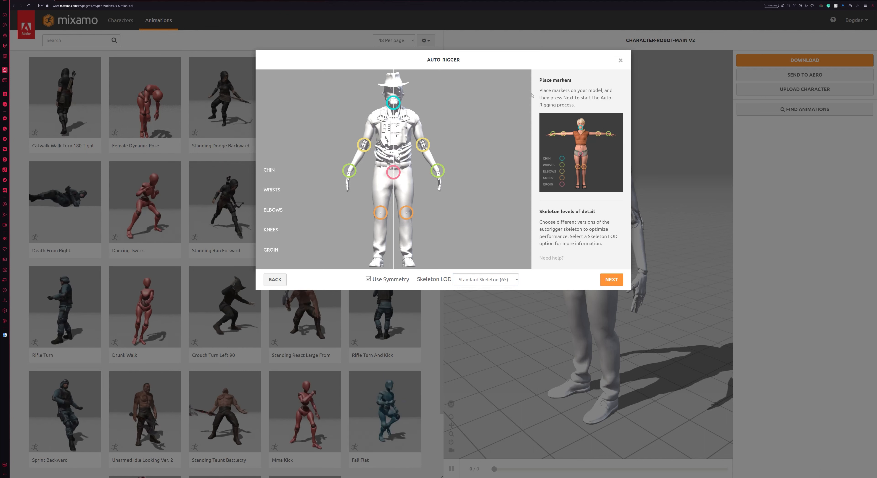
left_click(620, 61)
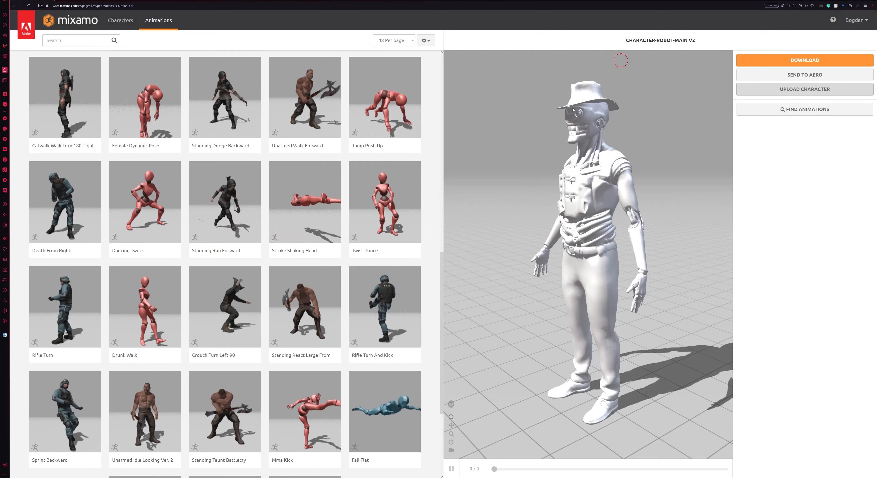
Search the animations for "jumping" and apply the Jumping animation performed by the black-suited figure to the robot character
left_click_drag(586, 164, 556, 148)
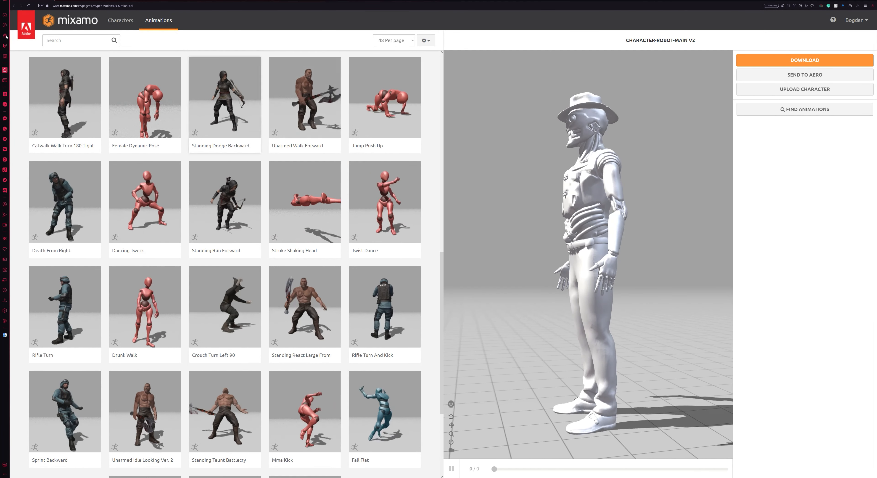
left_click(78, 41)
type("jumping")
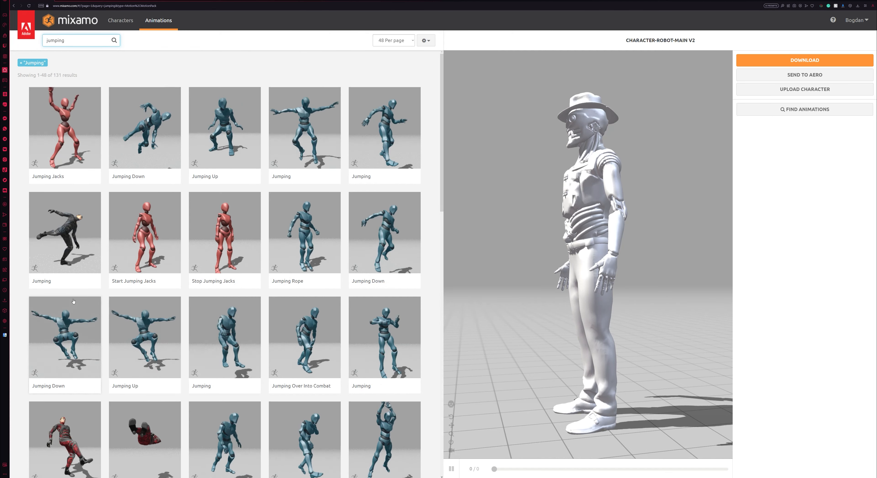
left_click(68, 245)
Set the Jumping animation's Overdrive to 0 and examine the motion in the preview
left_click_drag(806, 130, 744, 131)
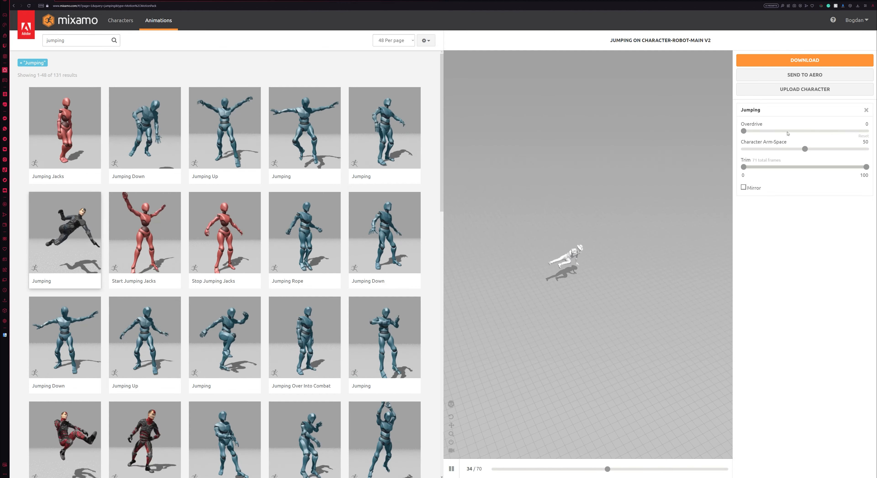
scroll(562, 274, "up", 3)
left_click_drag(562, 274, 605, 299)
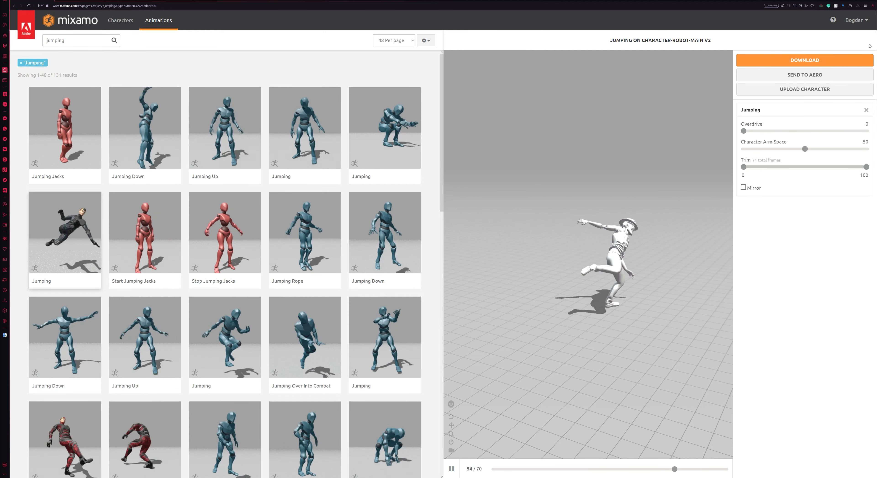
Open the download settings for the Jumping animation, keep With Skin and review the keyframe reduction options
left_click(792, 63)
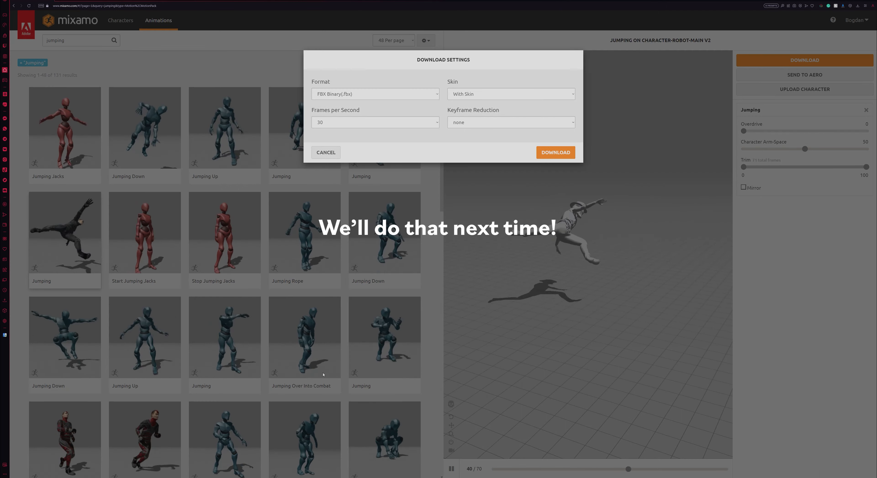
left_click(494, 94)
left_click(477, 103)
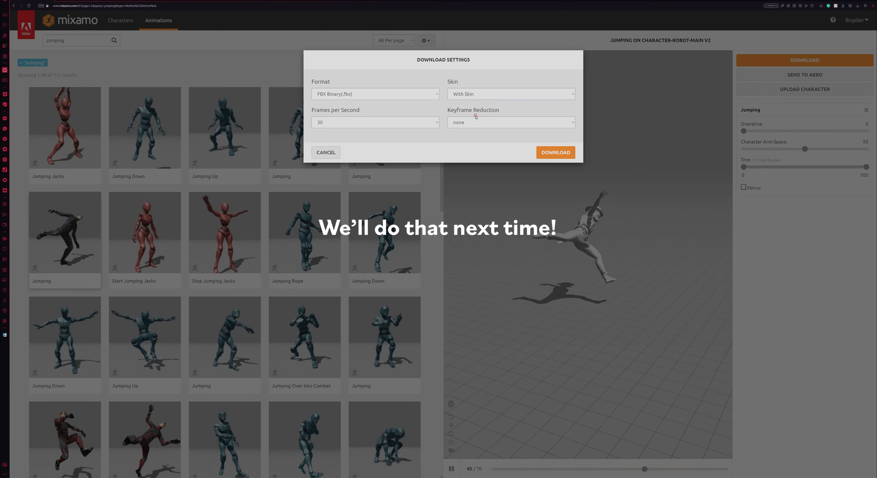
left_click(470, 122)
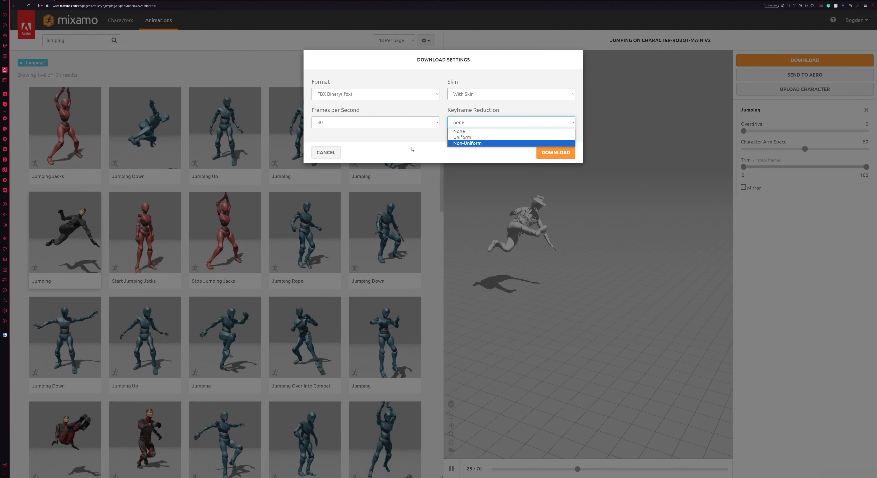
left_click(472, 137)
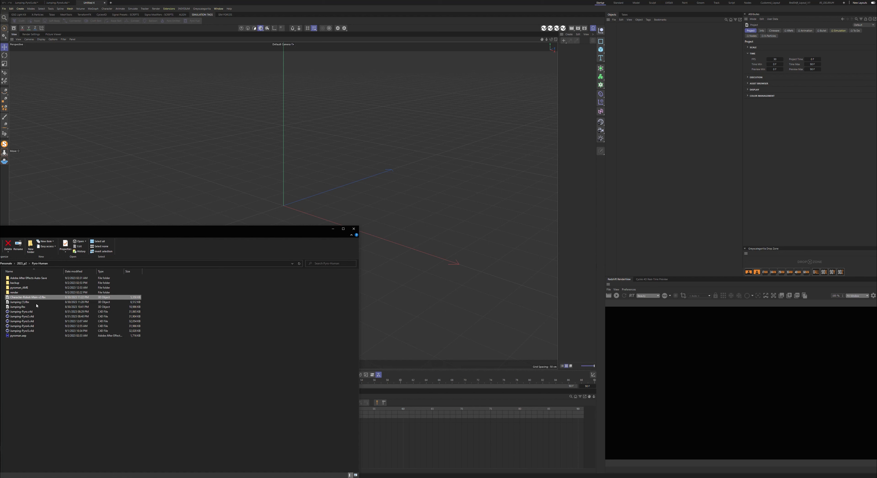
Switch to Cinema 4D and import Jumping (1).fbx from the project folder with the current FBX import settings
left_click(28, 302)
left_click_drag(23, 302, 370, 187)
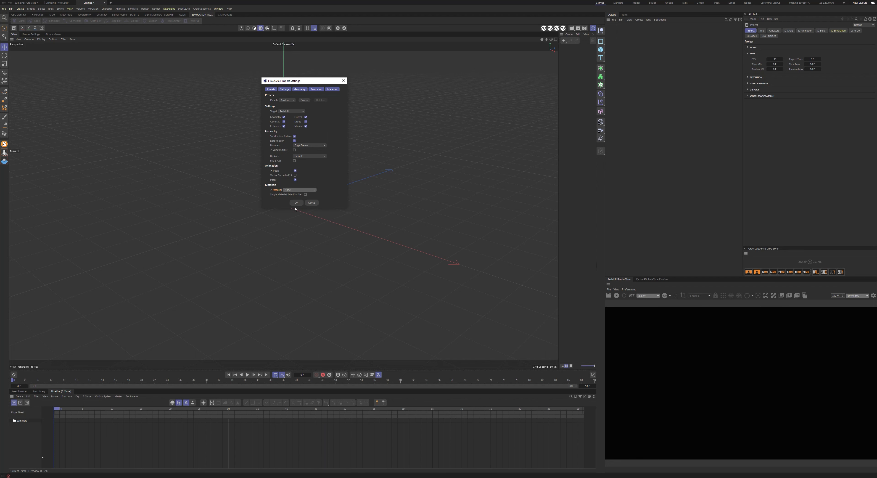
left_click(297, 203)
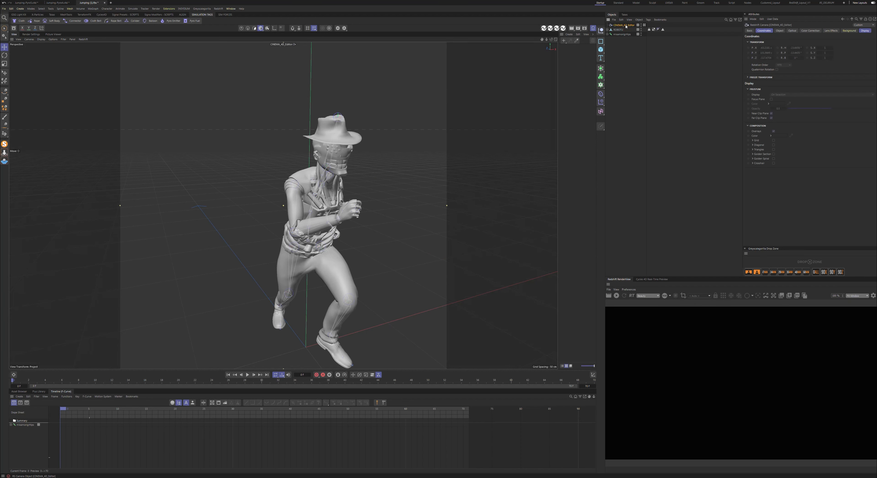
Delete the imported CINEMA_4D_Editor camera and inspect the imported robot character
key("Delete")
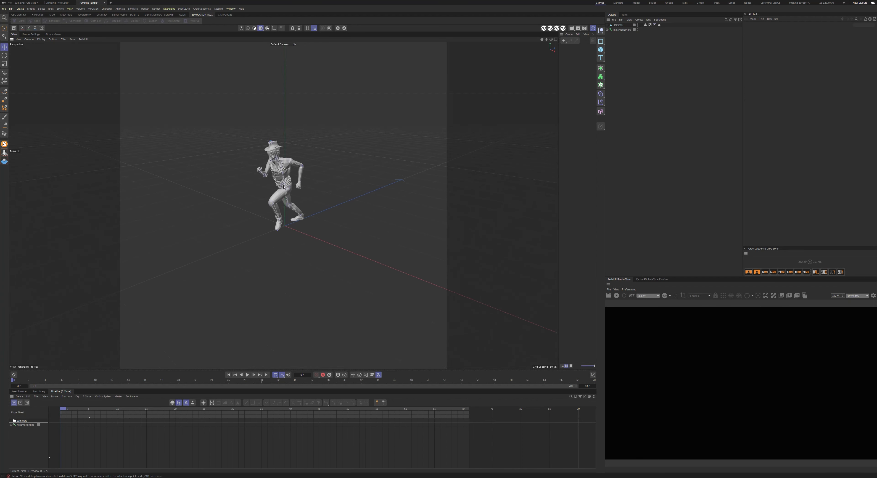
scroll(284, 187, "up", 10)
key("F5")
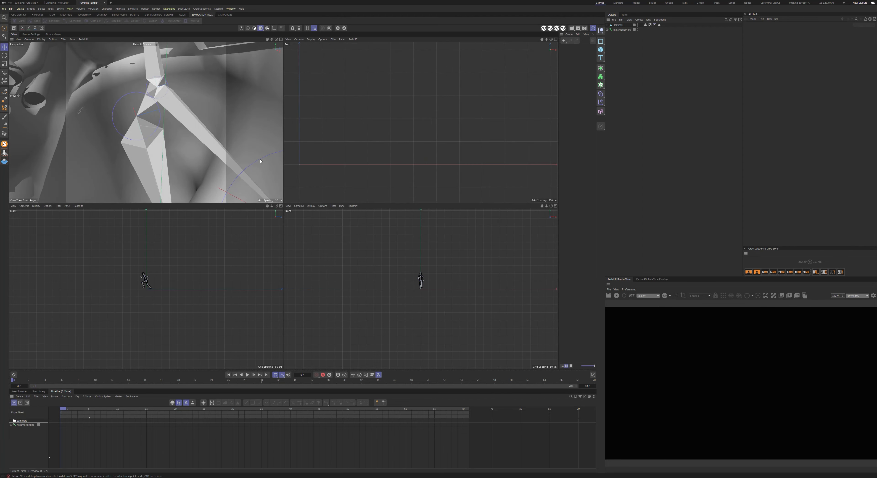
middle_click(261, 161)
scroll(331, 166, "down", 10)
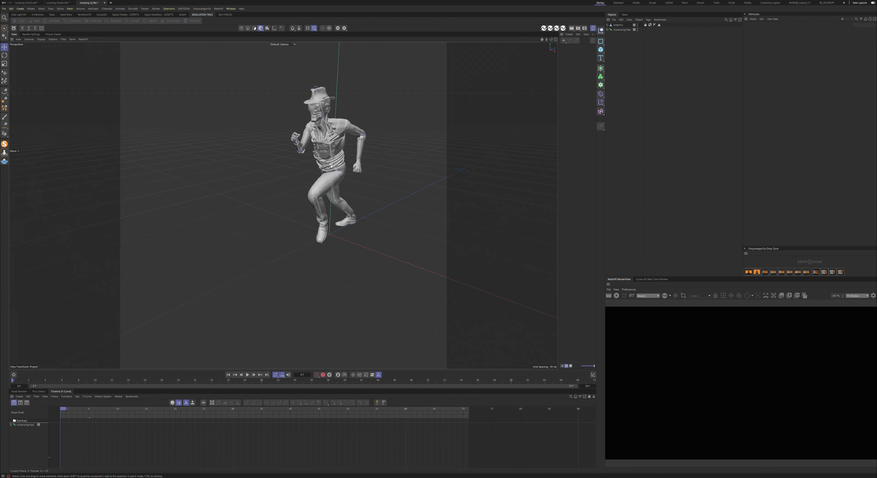
scroll(330, 166, "up", 2)
left_click_drag(331, 166, 407, 153, "alt")
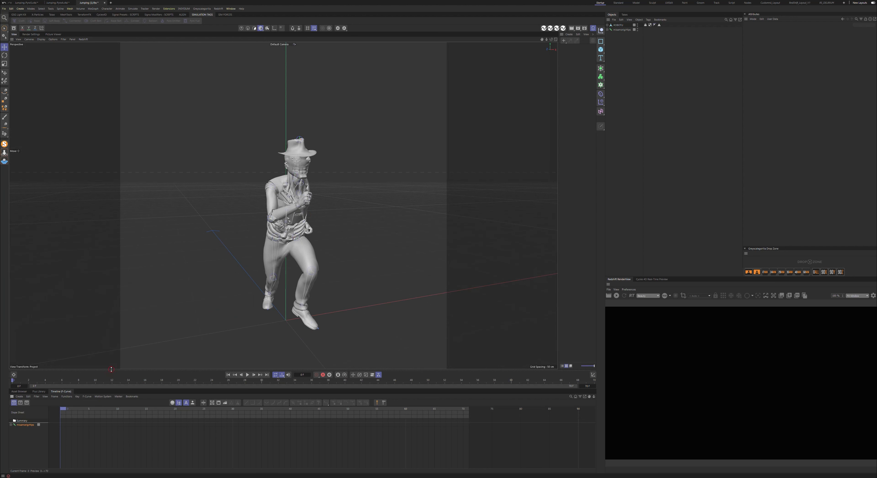
Enlarge the timeline, set it to the dope sheet and expand the mixamorig:Hips hierarchy
left_click_drag(111, 369, 135, 229)
left_click(20, 258)
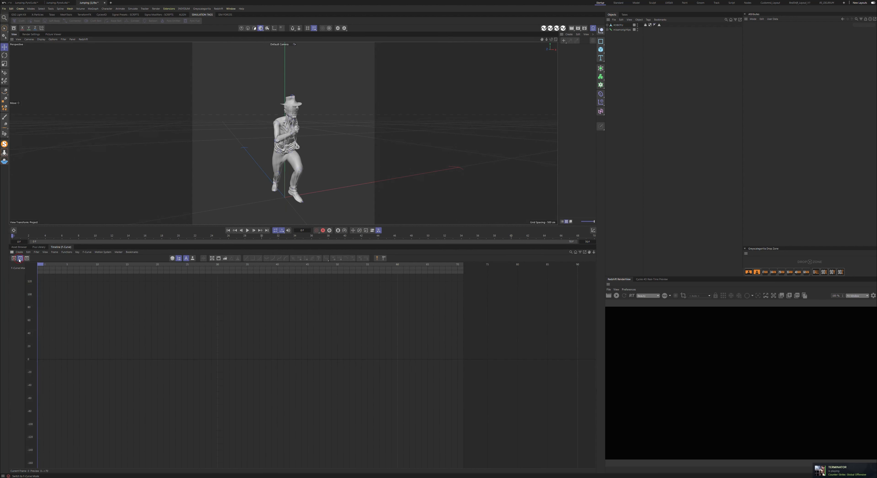
left_click(14, 258)
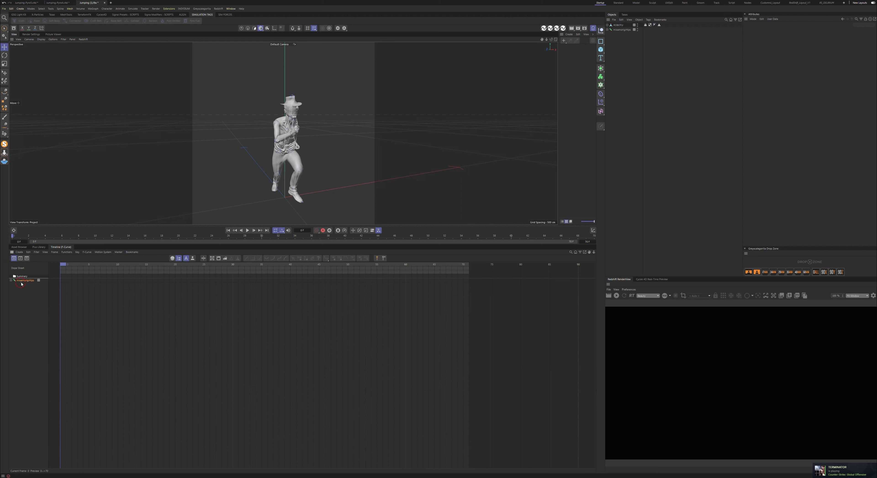
left_click(11, 280)
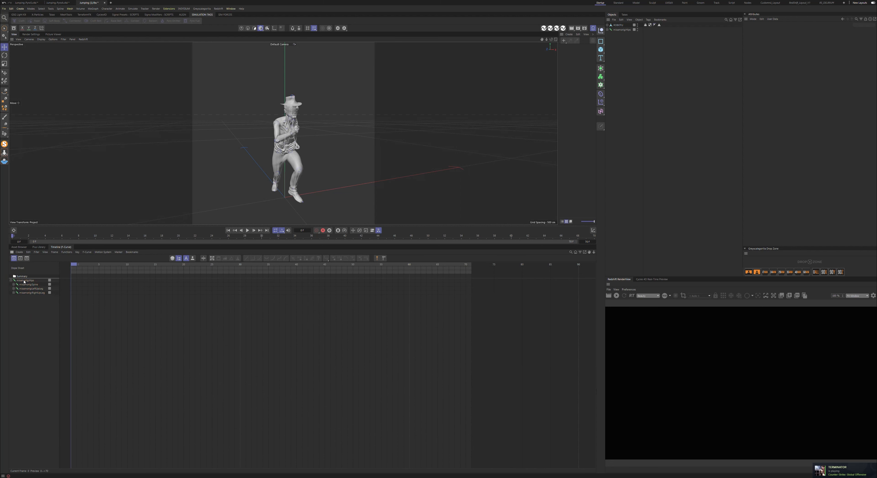
Select the mixamorig:Hips joint, activate the imported animation take and collapse the hips hierarchy in the timeline
left_click(619, 31)
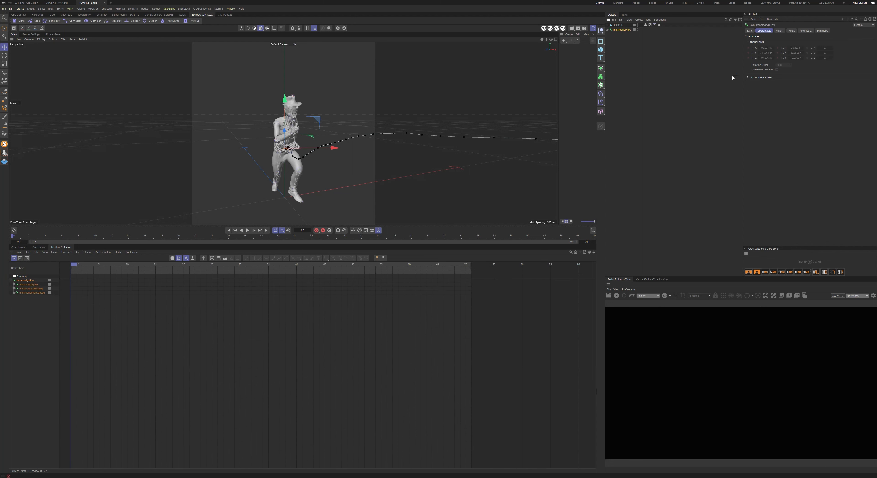
scroll(251, 151, "down", 4)
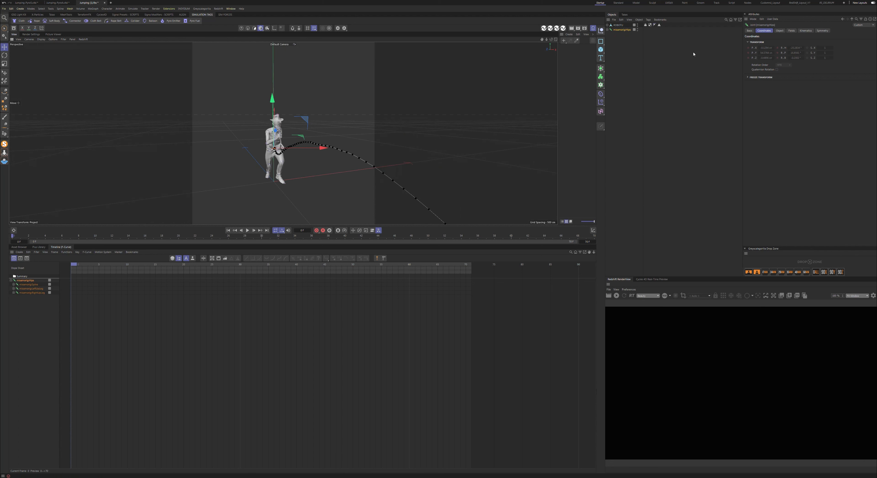
left_click(625, 15)
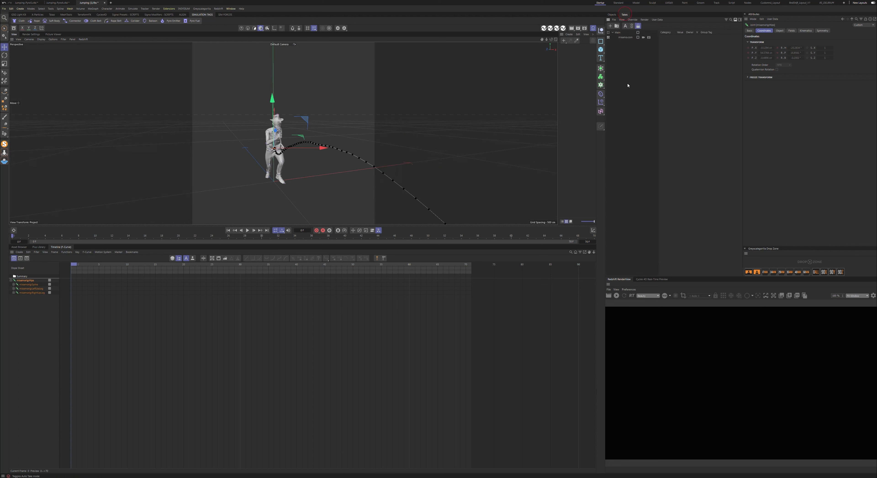
left_click(623, 38)
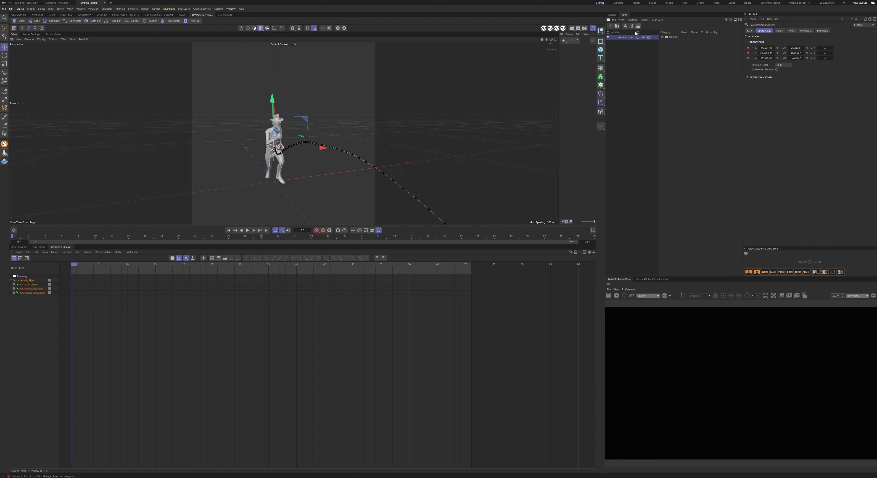
left_click(19, 323)
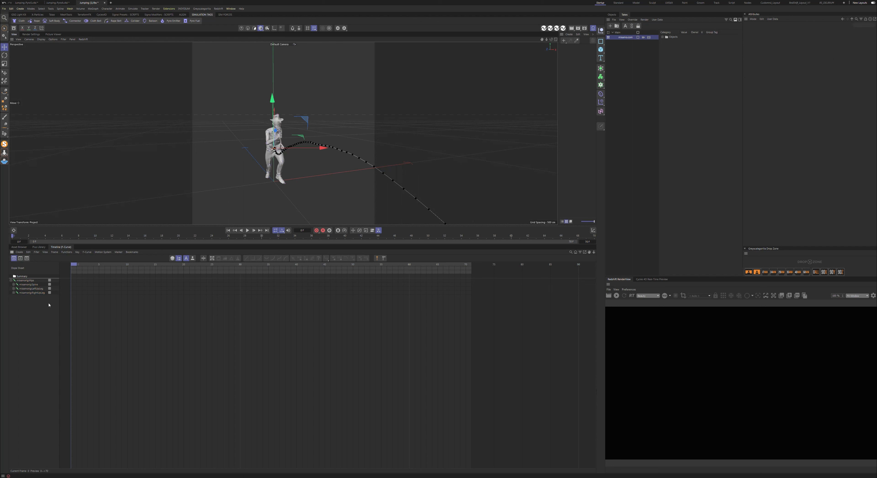
left_click(11, 280)
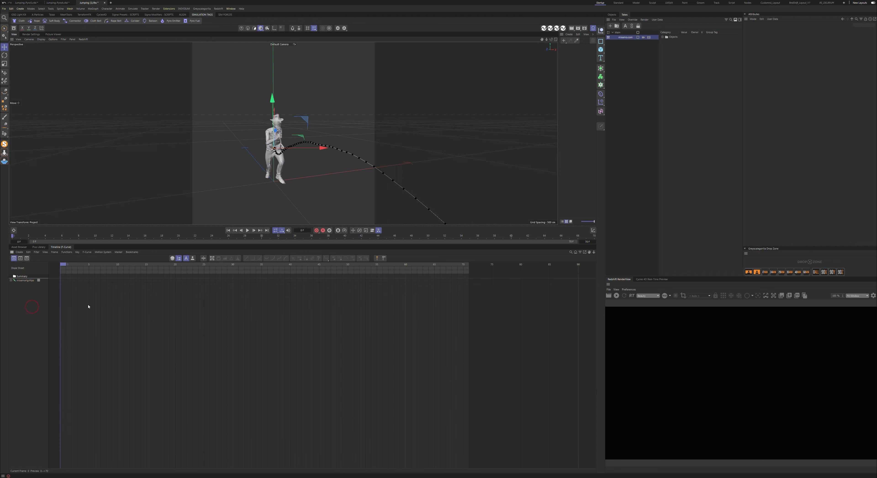
Try switching the timeline between User and Automatic view modes and expand the mixamorig:Hips hierarchy
left_click(45, 252)
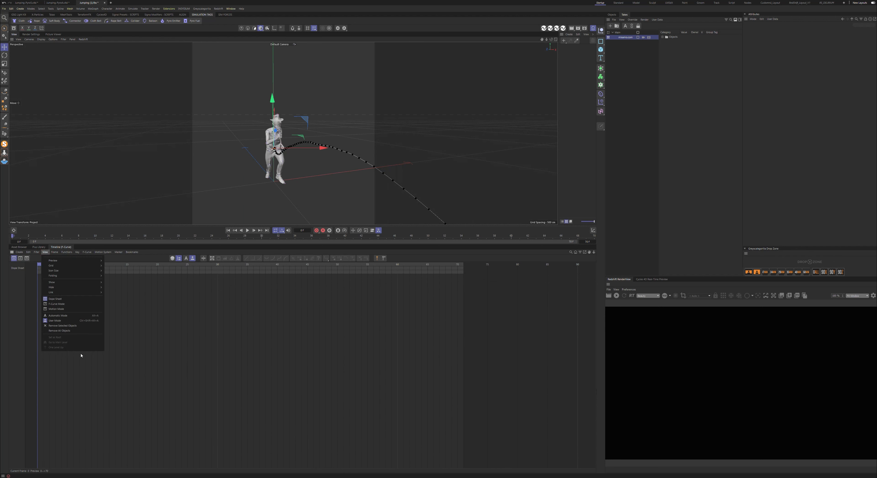
left_click(65, 324)
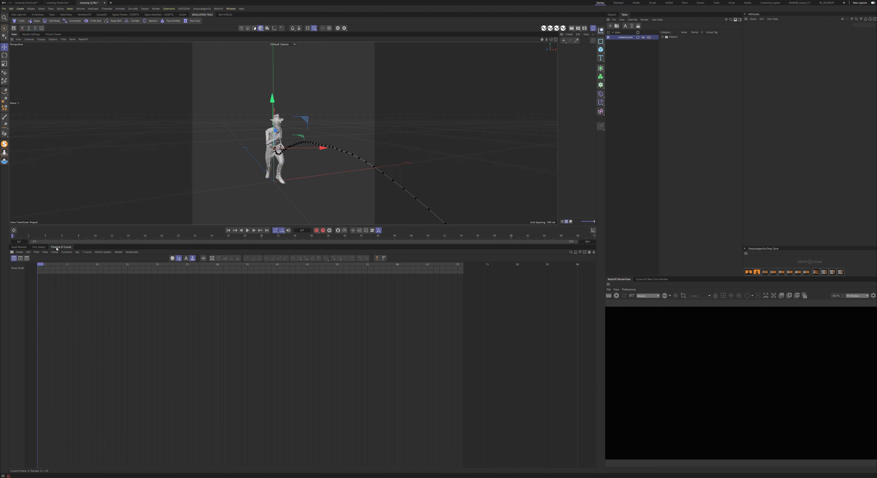
left_click(45, 252)
left_click(57, 324)
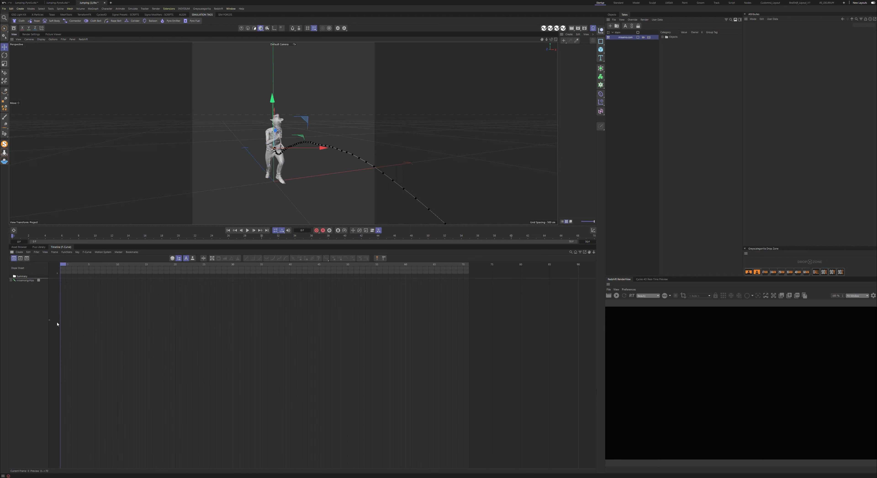
left_click(10, 280)
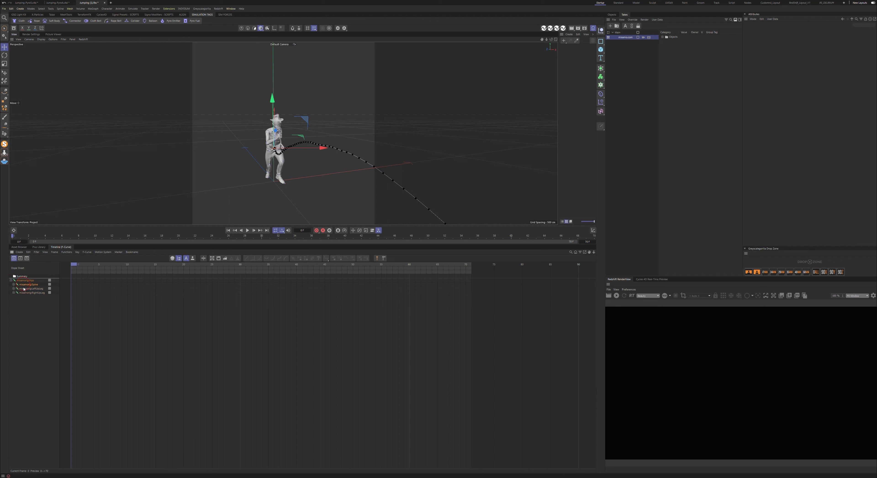
Toggle between the Main and imported takes, keeping the imported take active with the timeline in Automatic mode to display its keyframes
left_click(619, 32)
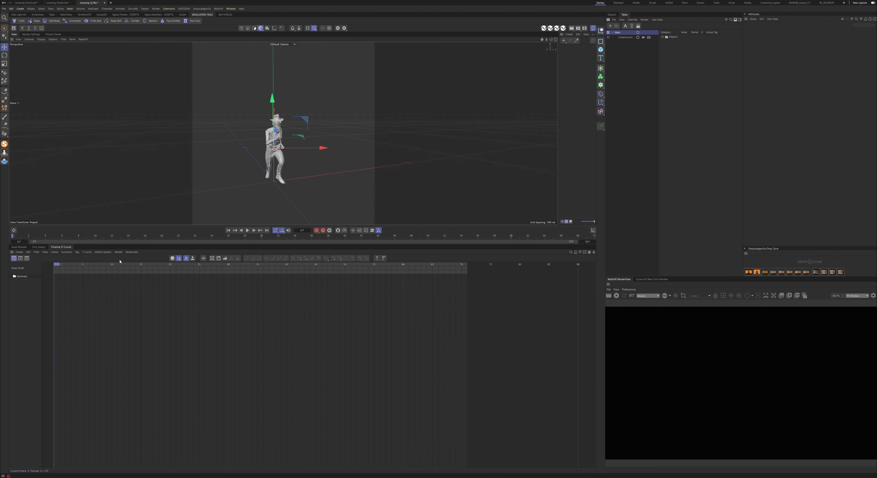
left_click(610, 37)
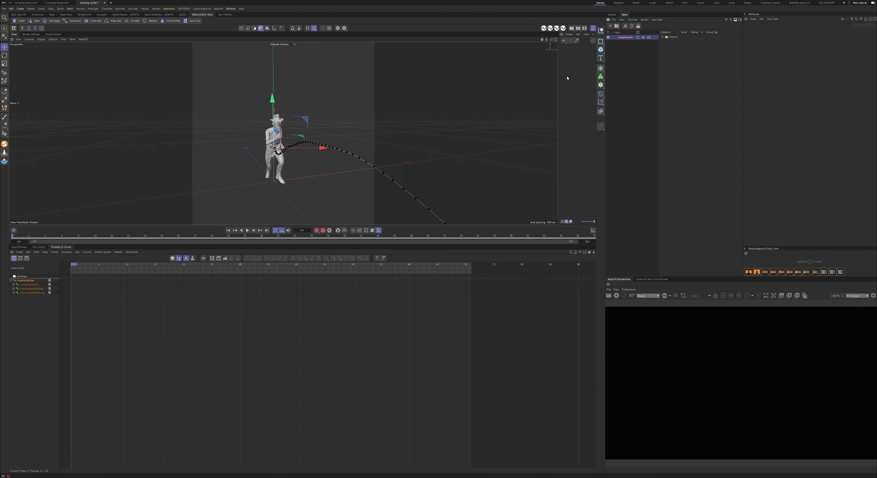
left_click(192, 258)
left_click(618, 33)
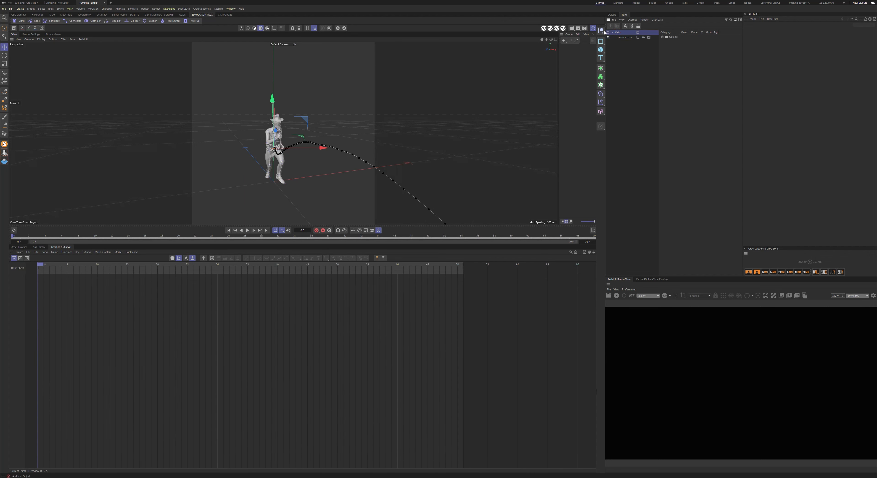
left_click(609, 38)
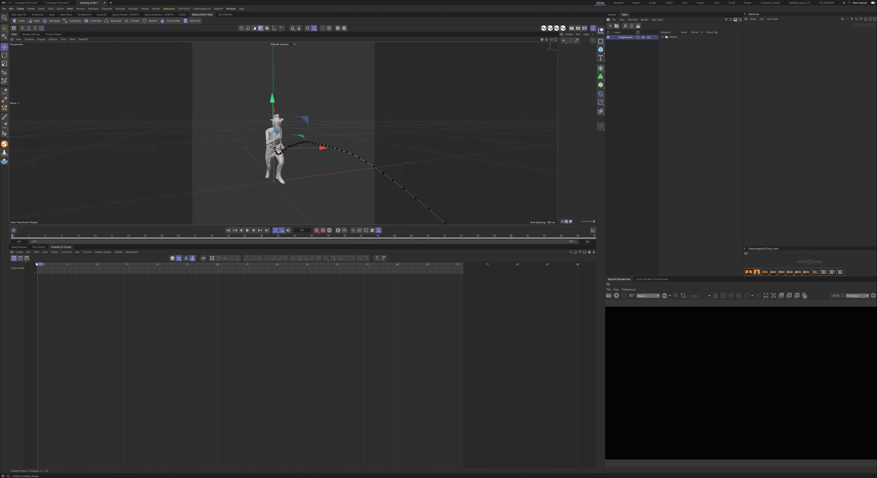
left_click(186, 259)
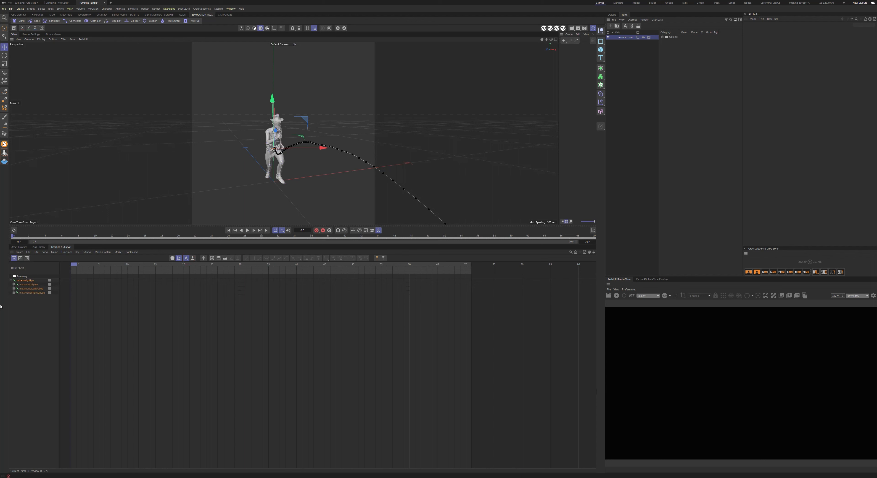
left_click(30, 355)
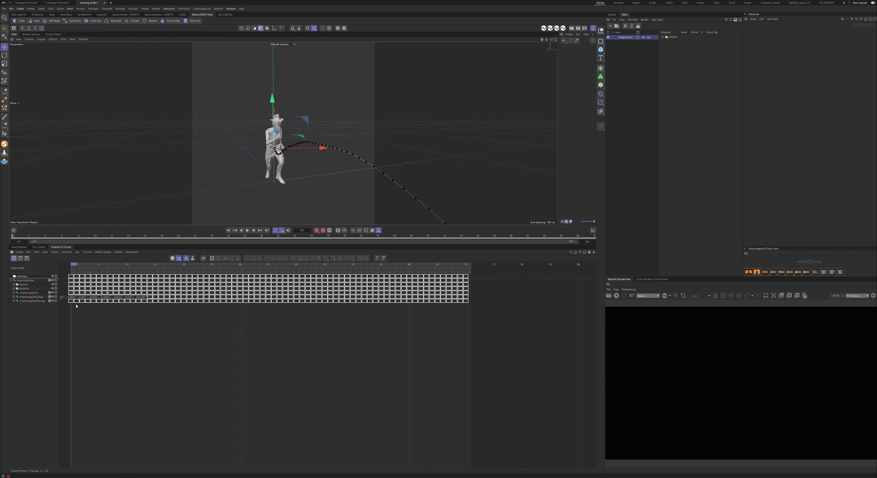
Show the F-curves, select every joint track from mixamorig:Hips to mixamorig:RightToeBase and frame all curves
left_click(21, 258)
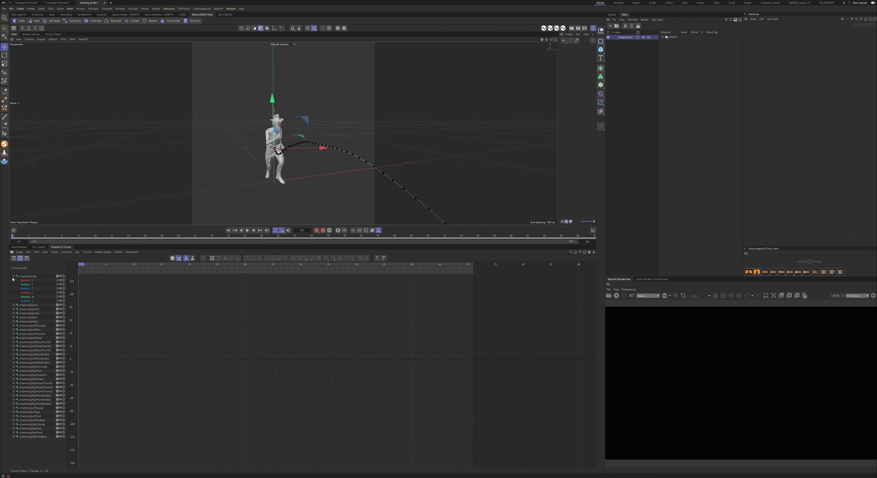
double_click(27, 276)
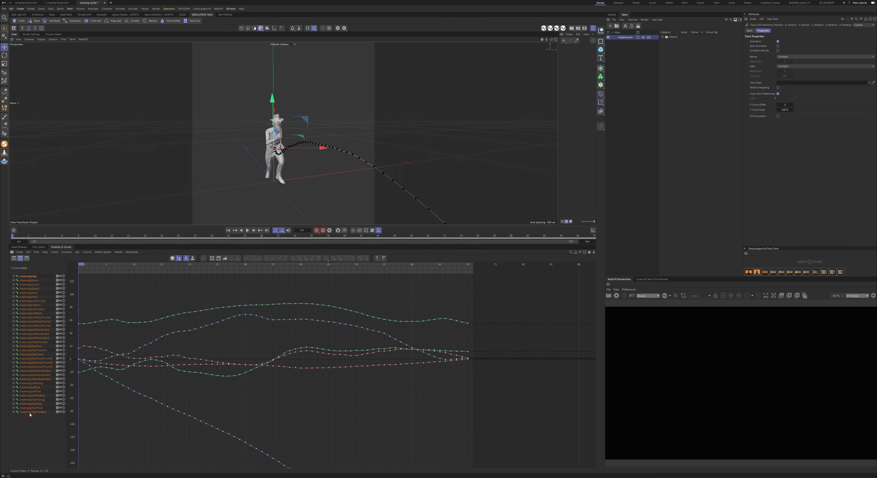
left_click(30, 412, "shift")
key("h")
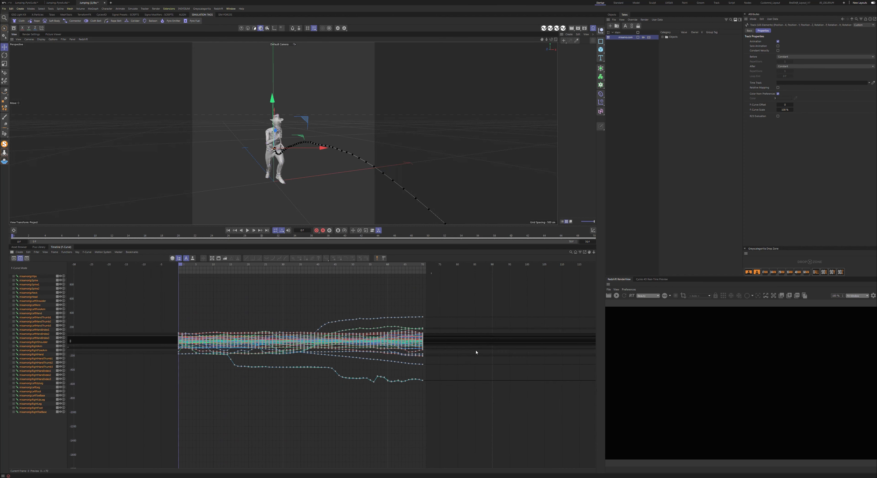
left_click(447, 324)
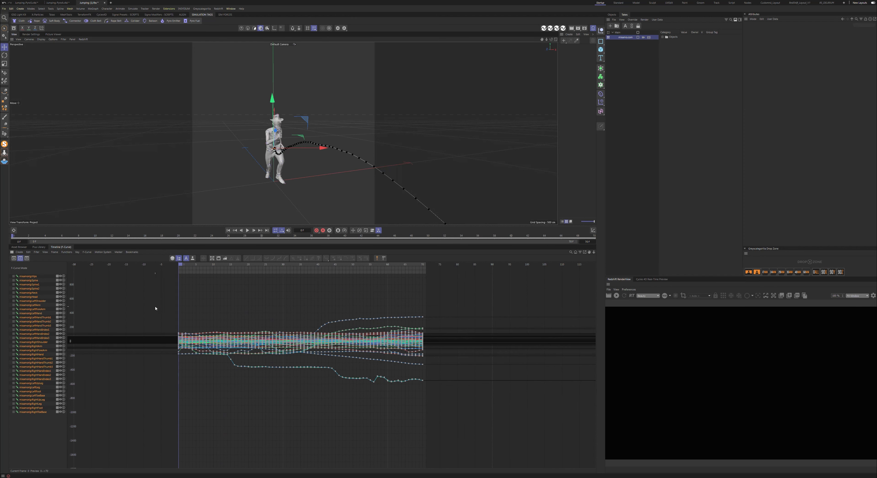
Copy all joints' frame 0 keys to one frame past the end of the jumping animation
left_click_drag(156, 309, 182, 377)
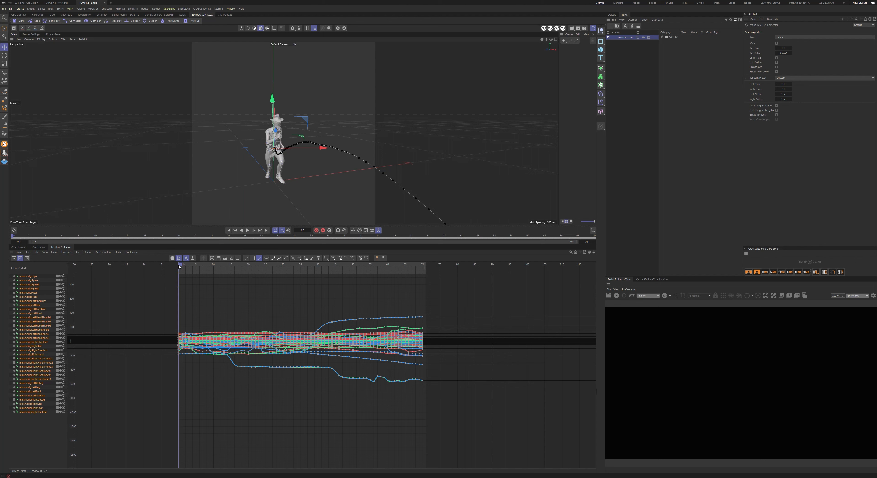
left_click_drag(179, 267, 425, 296)
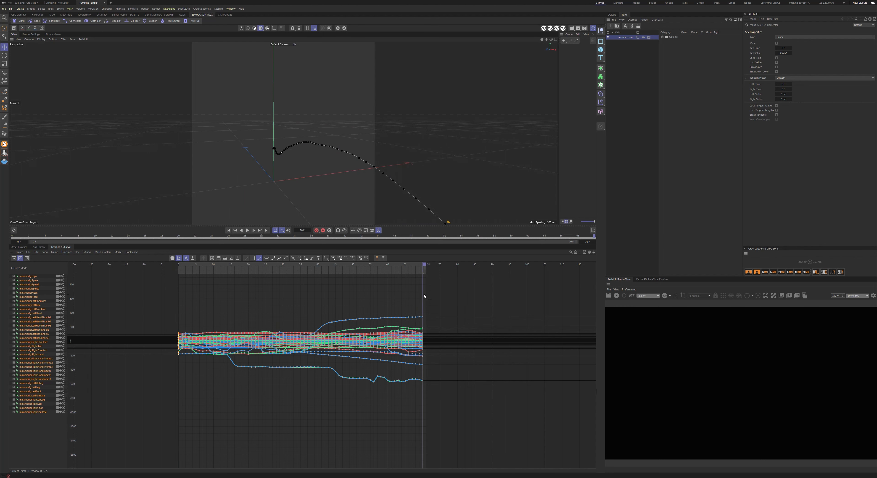
scroll(277, 112, "down", 6)
left_click_drag(277, 112, 317, 131, "alt")
left_click_drag(165, 336, 180, 366)
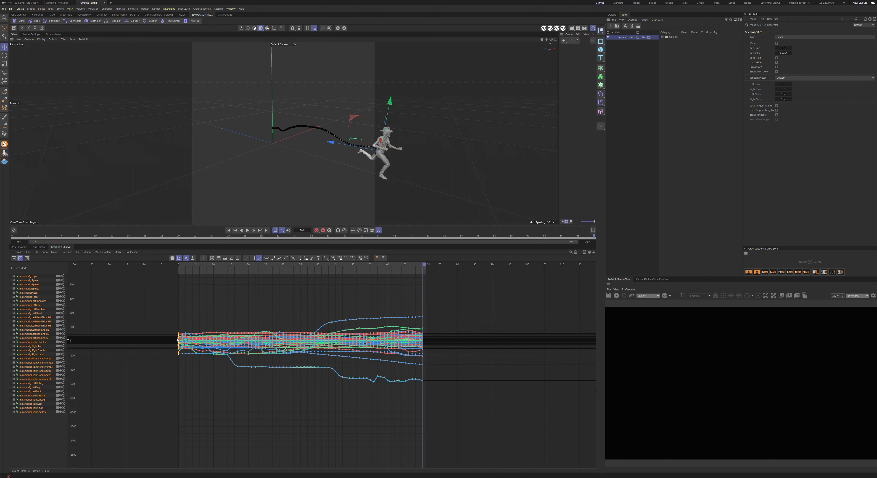
mouse_move(179, 335)
left_click_drag(178, 342, 430, 347, "ctrl")
left_click(430, 347)
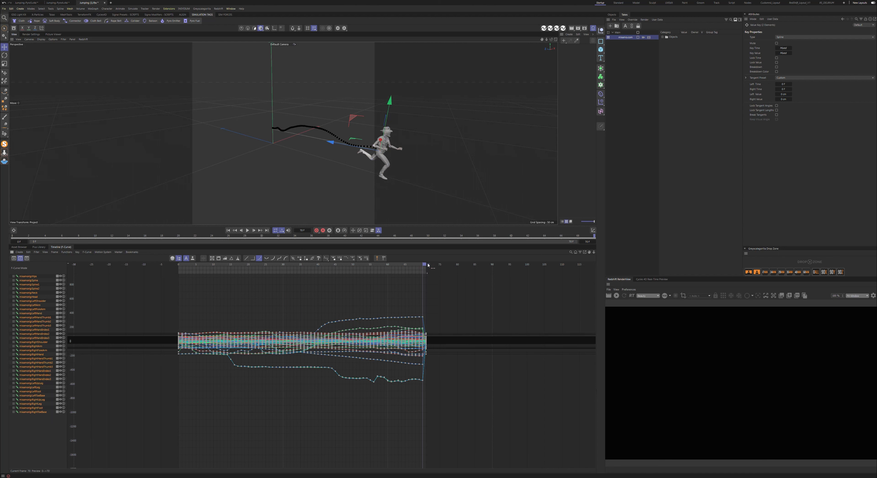
Set the project's end frame to 71 and scrub back to frame 11 to check the motion
left_click(588, 242)
type("71")
key("Return")
left_click_drag(424, 265, 217, 269)
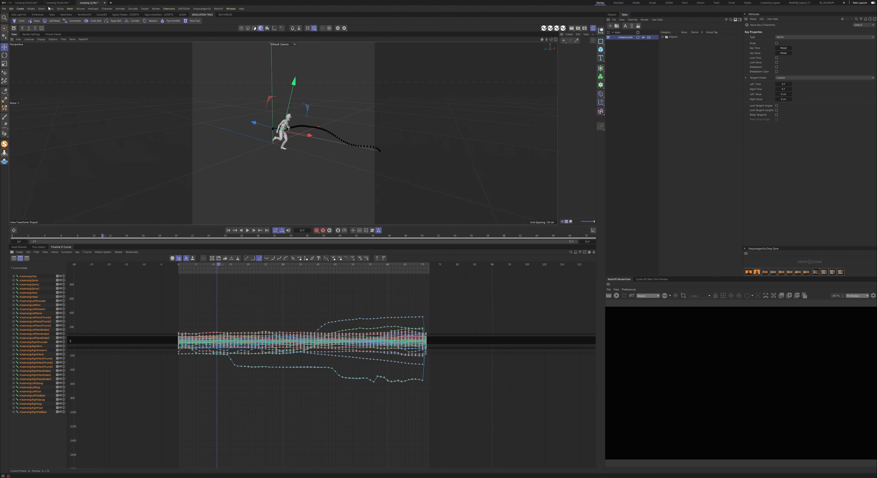
Return to the scene's object list, enlarge the viewport and add a Pyro Emitter tag to the robot mesh
left_click(613, 15)
left_click(628, 51)
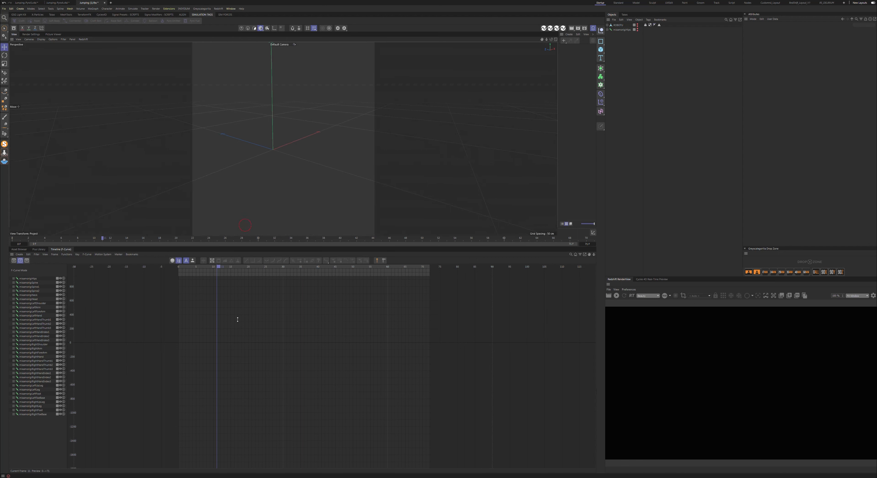
left_click_drag(247, 245, 247, 423)
right_click(618, 25)
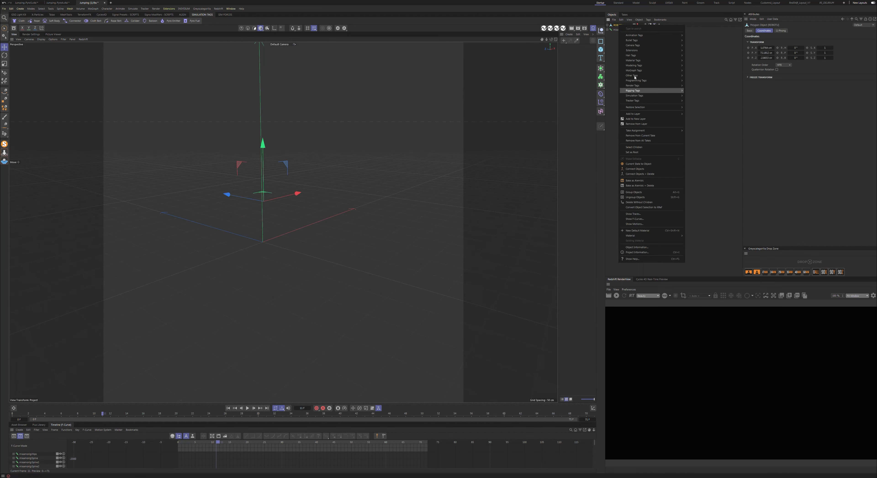
mouse_move(648, 97)
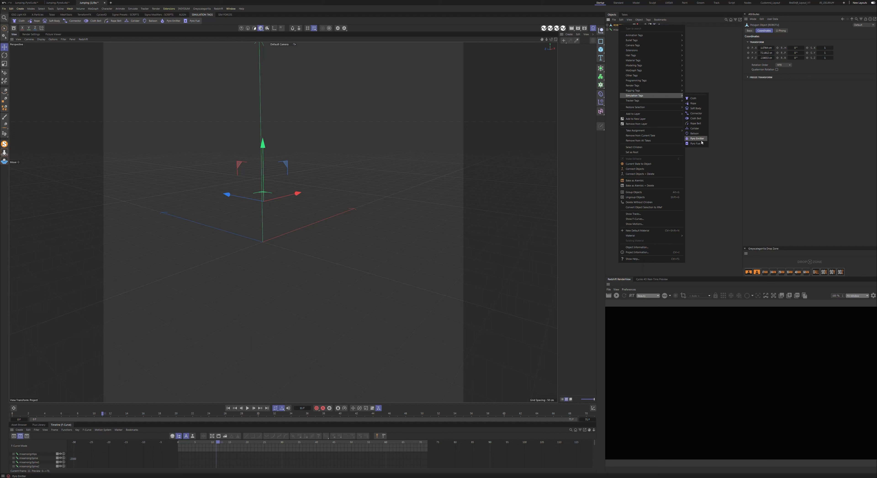
left_click(697, 139)
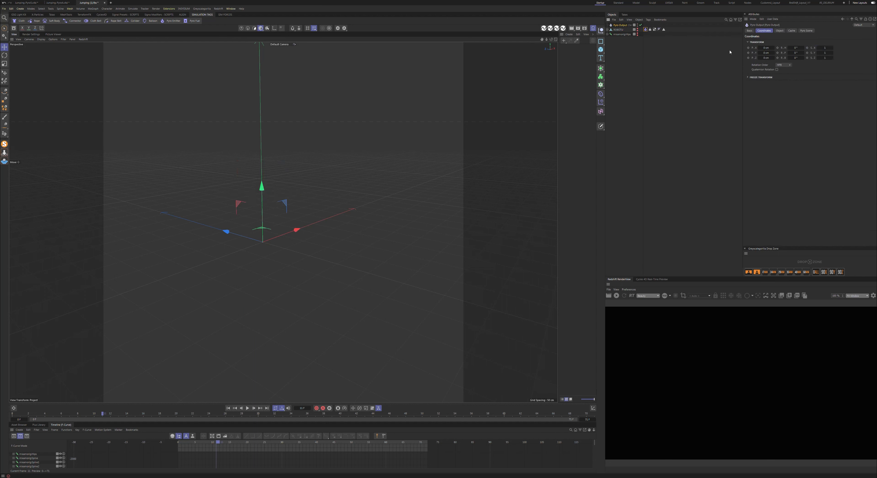
Set the Pyro Output's Density and Color to On, leaving the other channels off
left_click(780, 30)
left_click(858, 56)
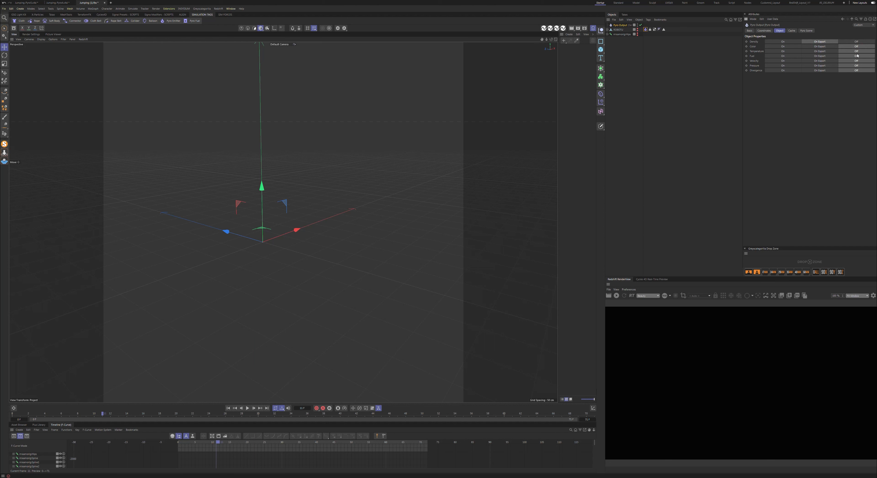
left_click(770, 42)
left_click(771, 46)
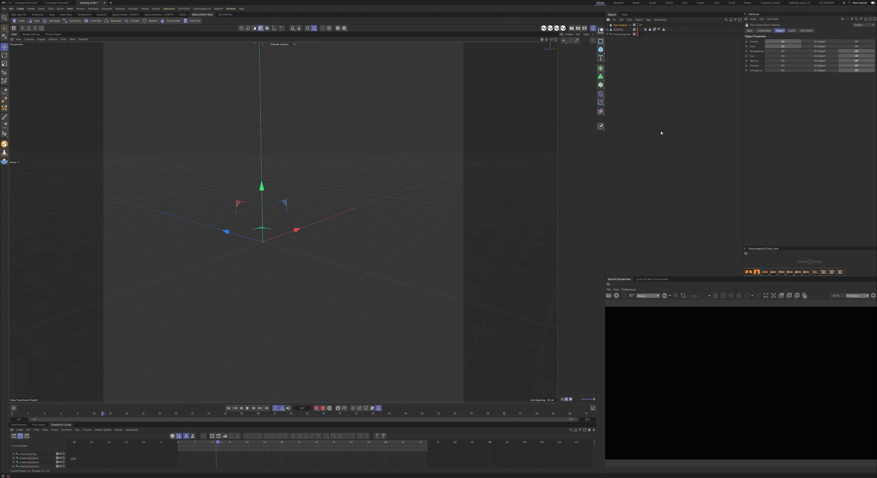
Set the Pyro Emitter tag's object fidelity to 100% and substeps to 1, disable temperature and noise, and enable velocity from movement
left_click(646, 30)
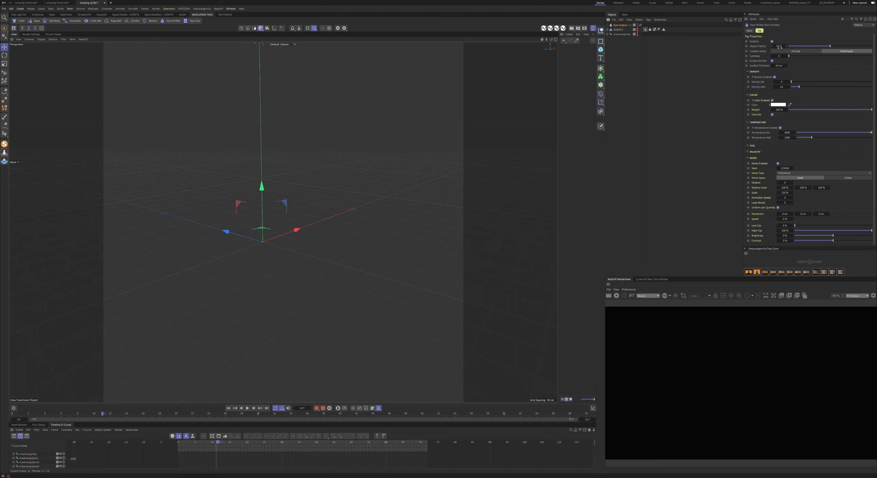
left_click_drag(838, 46, 873, 47)
left_click(774, 56)
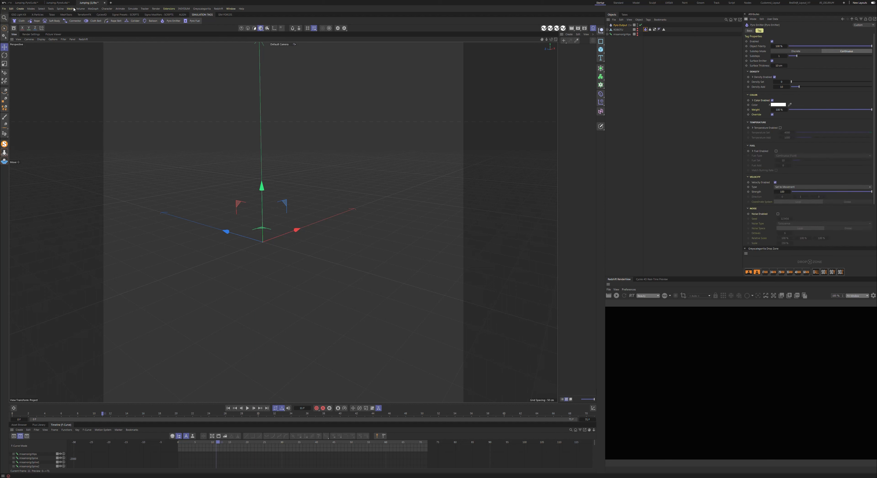
Switch to the jumping project that contains the barricade, hide the robot mesh and its rig, and collapse their hierarchies
left_click(60, 3)
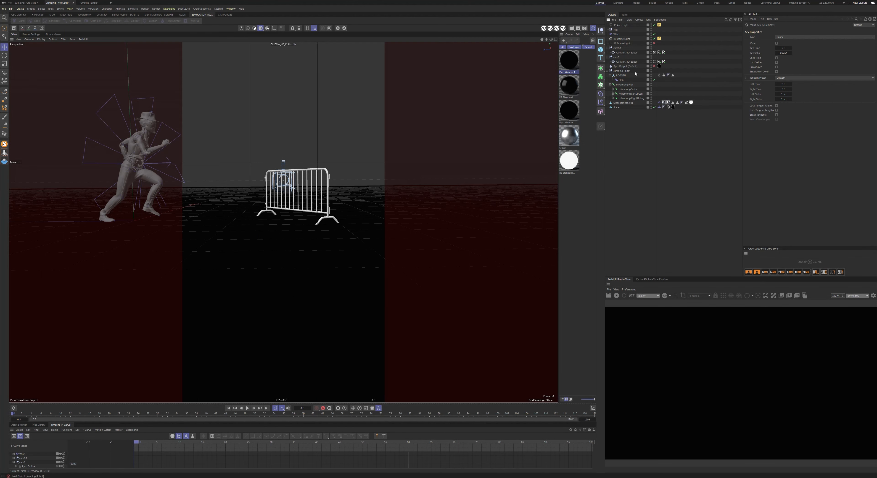
left_click(620, 76)
left_click(659, 75)
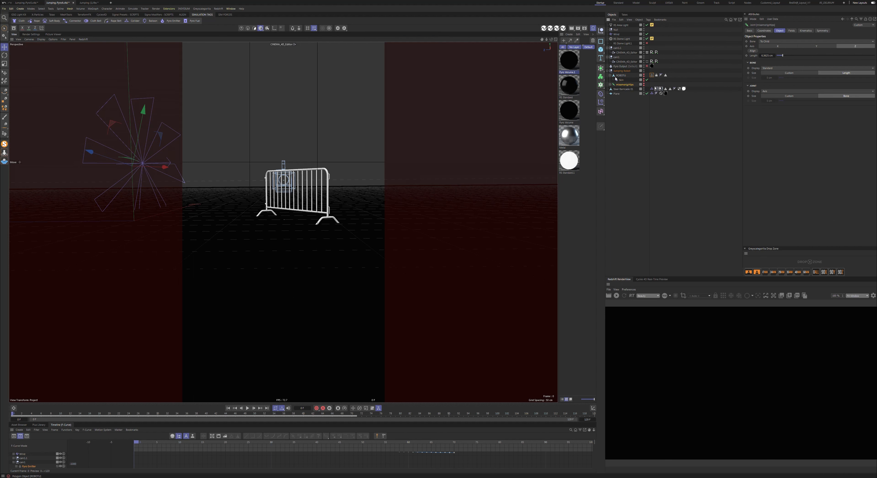
left_click(610, 76)
Select the barricade in the scene and look up its source model in the Asset Browser, then restore the viewport size
left_click(312, 204)
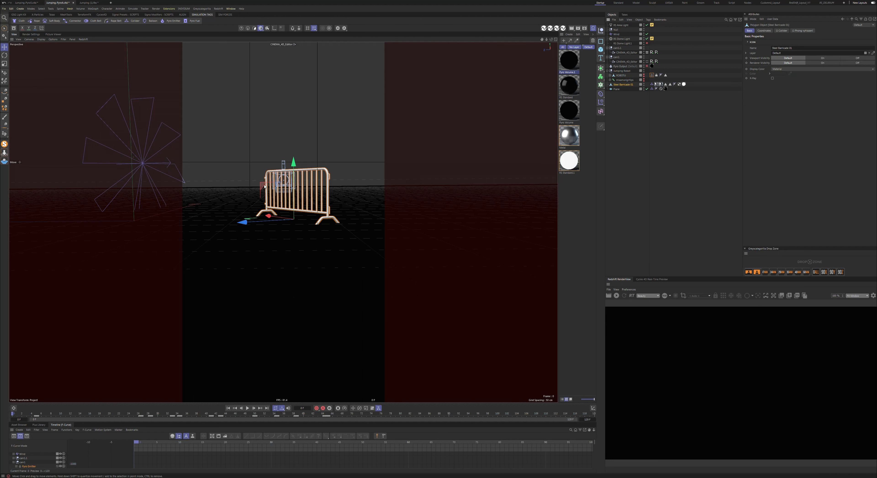
left_click(19, 425)
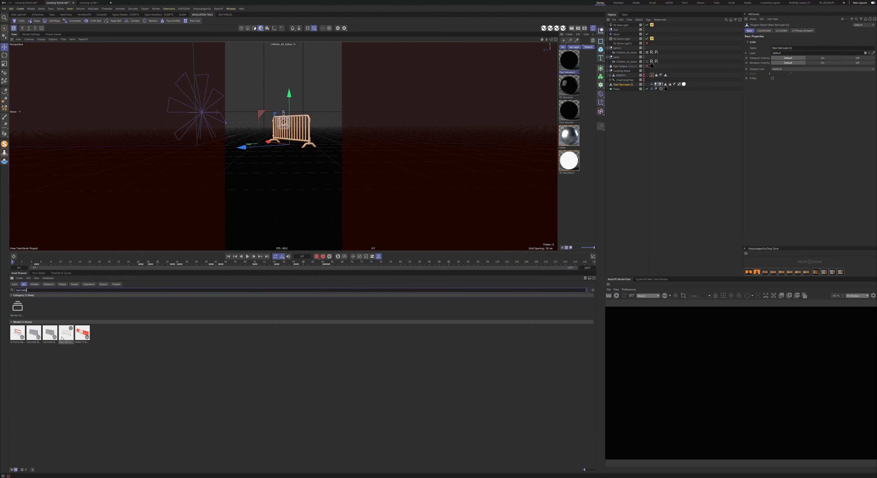
left_click_drag(62, 339, 347, 121)
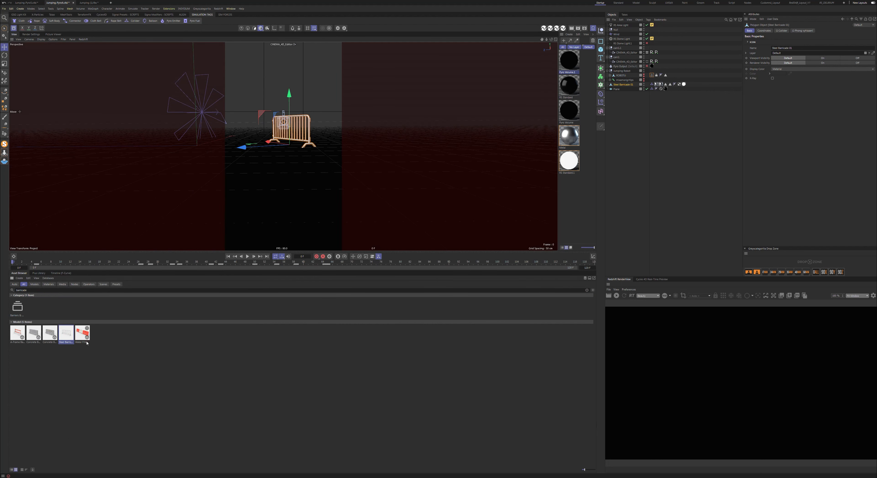
left_click_drag(234, 252, 236, 403)
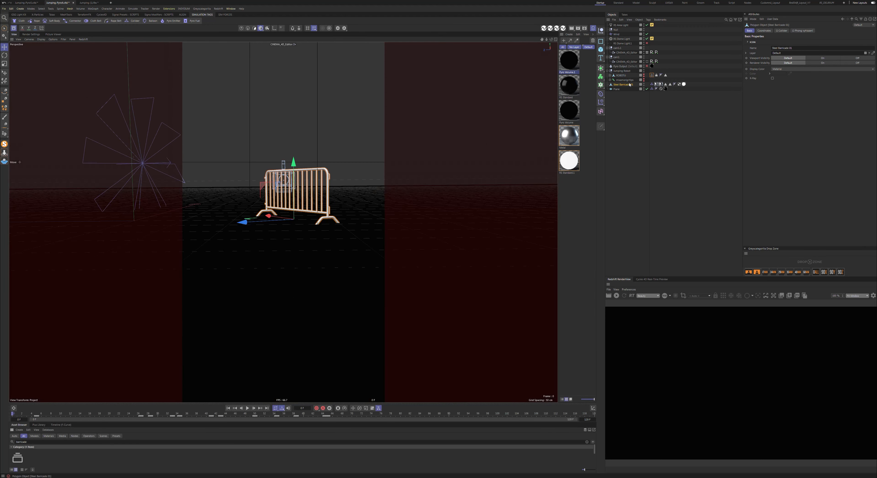
Examine the Collider tags on the steel barricade and the ground plane, along with the plane's object properties
left_click(628, 96)
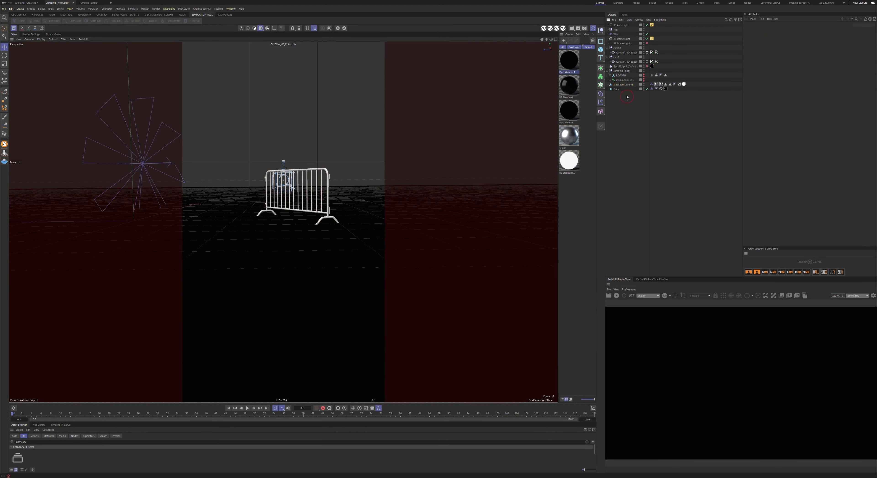
left_click(624, 85)
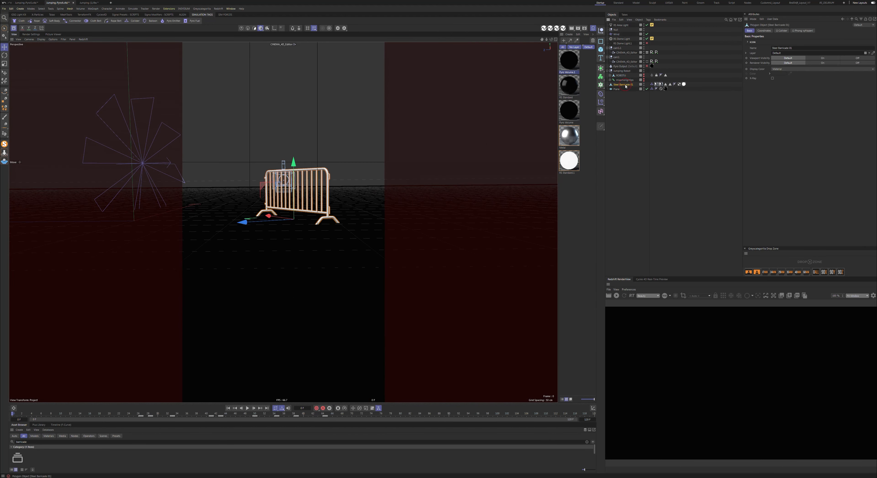
left_click(652, 85)
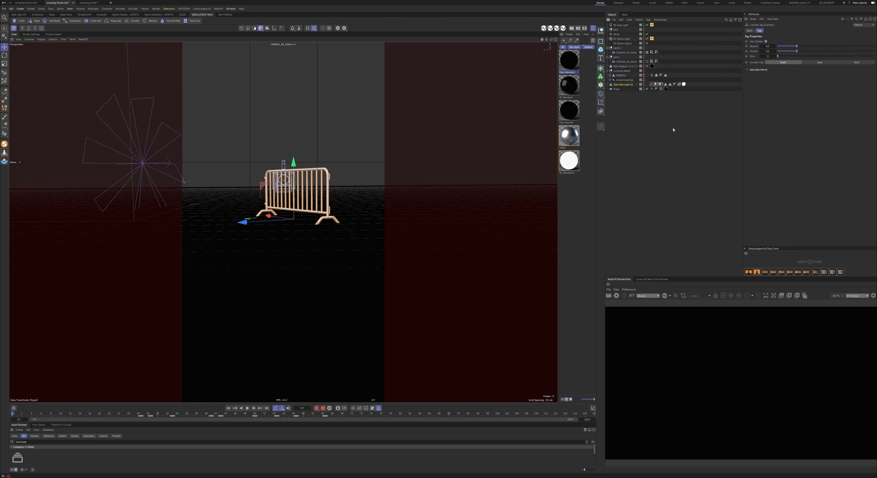
left_click(652, 88)
left_click(617, 89)
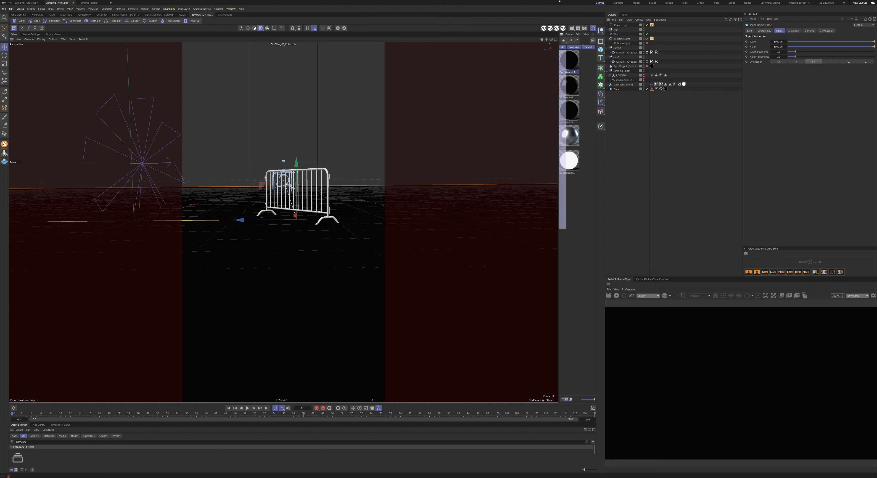
left_click(697, 117)
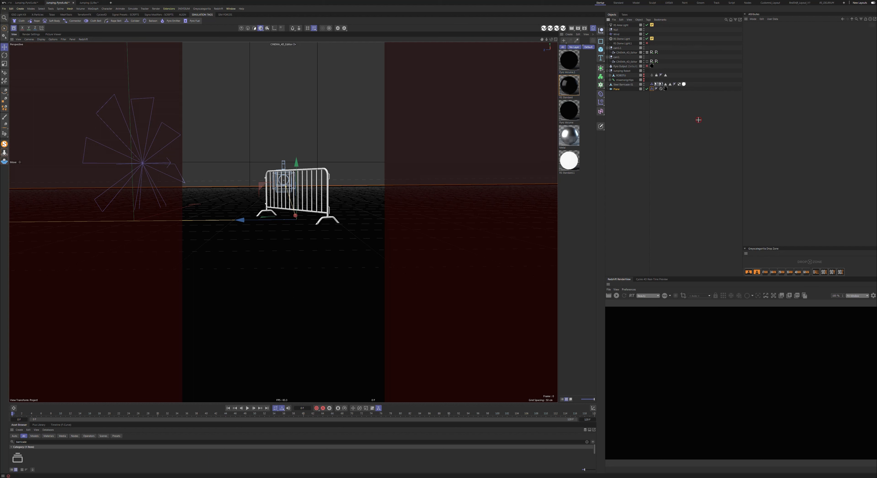
Review all settings of the robot mesh's Pyro Emitter tag, from density and color down to noise
left_click(652, 75)
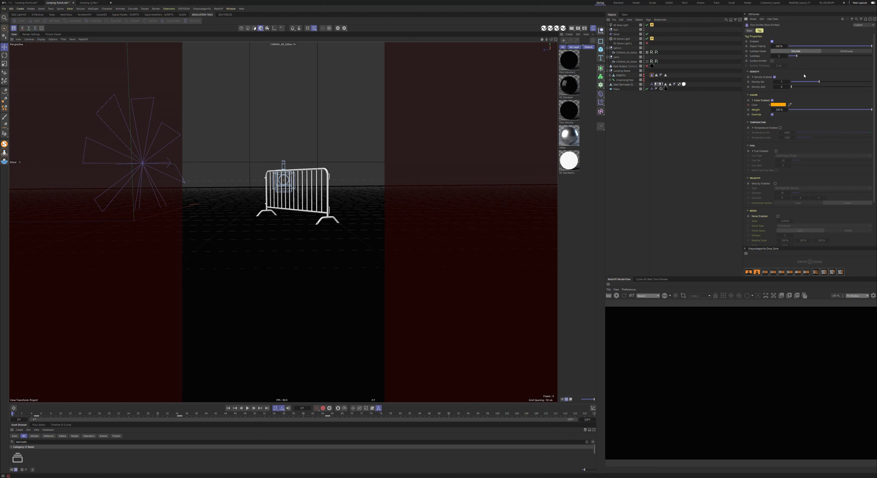
scroll(764, 174, "down", 4)
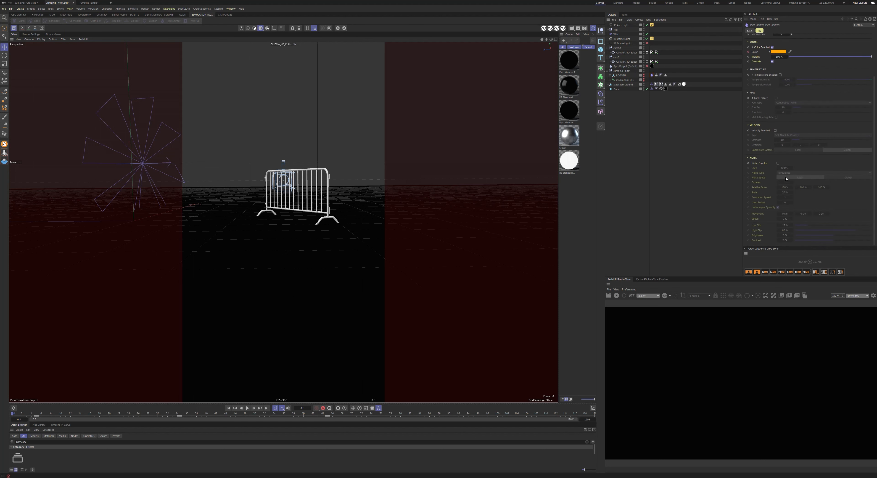
scroll(787, 178, "up", 4)
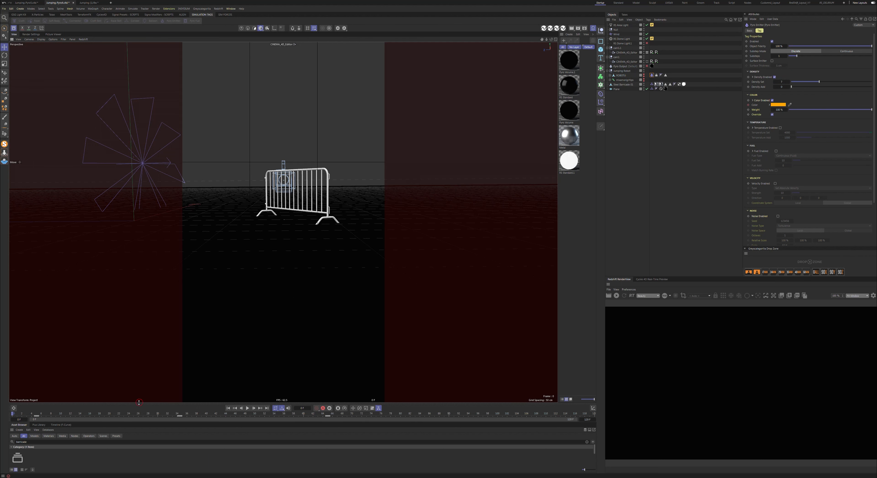
Enlarge the F-Curve timeline to inspect the Pyro Emitter's color keyframes, then clear the key selection and shrink the timeline
left_click_drag(139, 403, 154, 279)
left_click(60, 300)
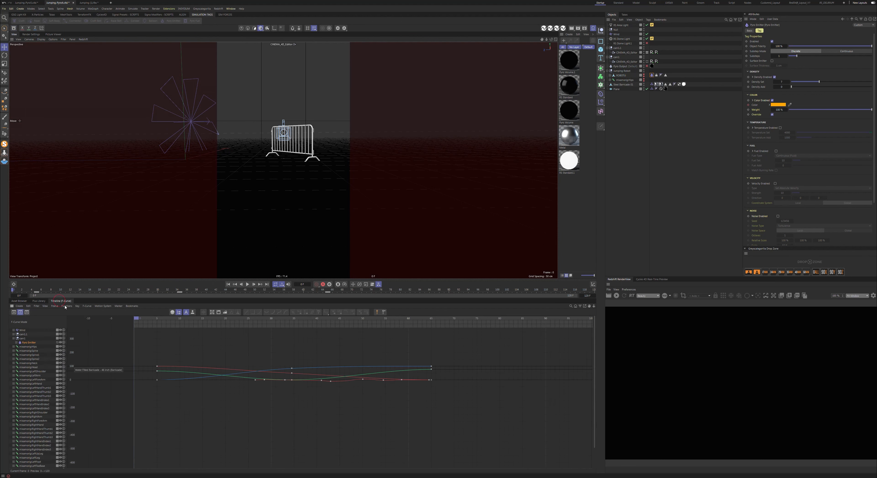
left_click_drag(150, 358, 185, 379)
left_click_drag(441, 423, 371, 359)
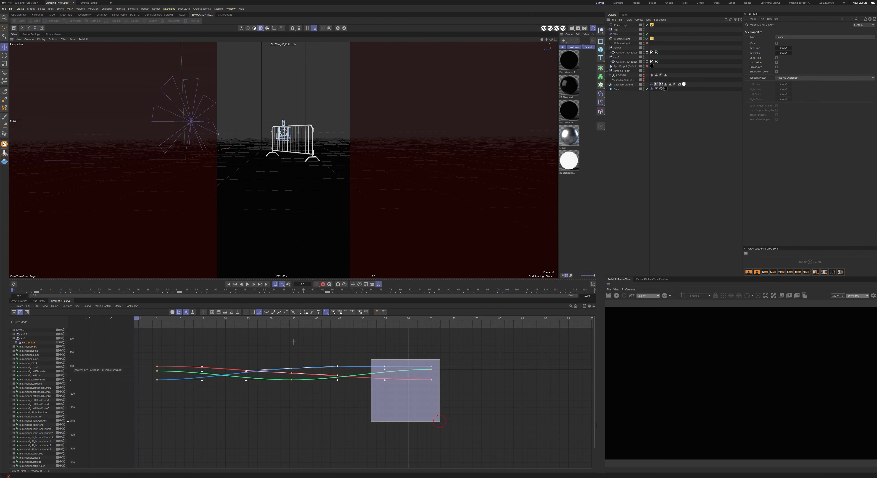
left_click(338, 414)
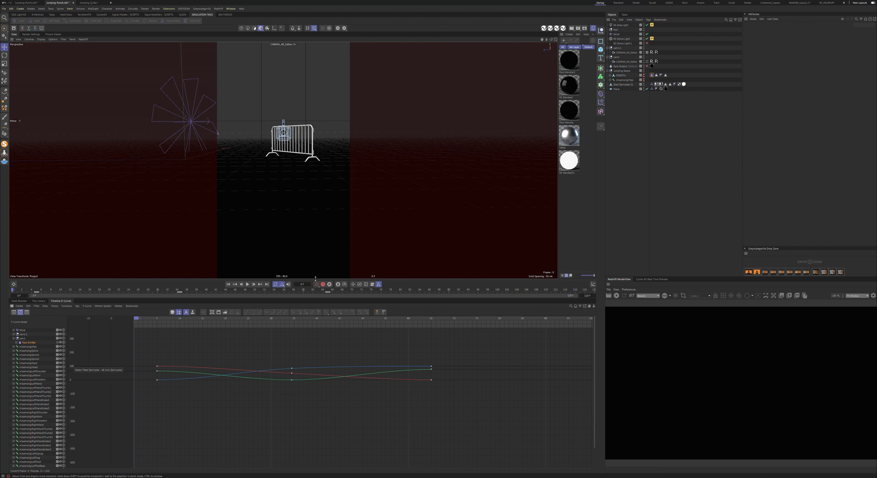
left_click_drag(315, 279, 316, 376)
Show the Pyro settings of the Default Simulation Scene through the Pyro Output object
left_click(631, 66)
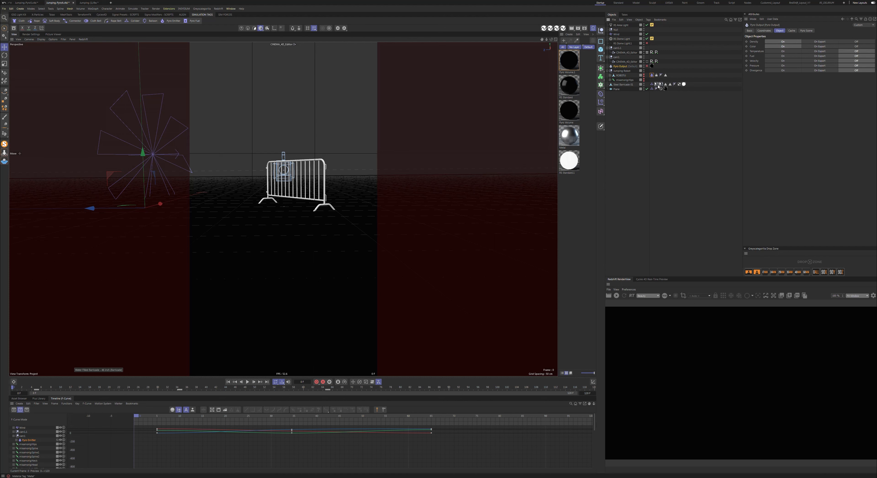
key("ctrl+d")
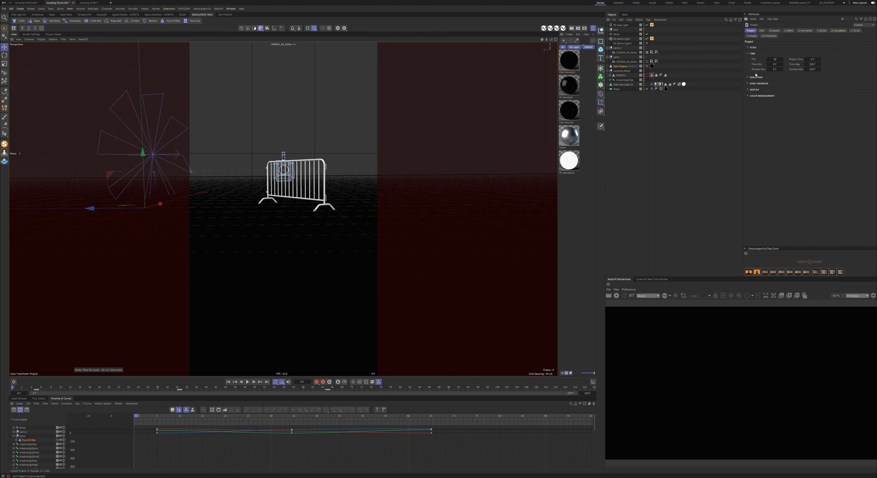
left_click(620, 67)
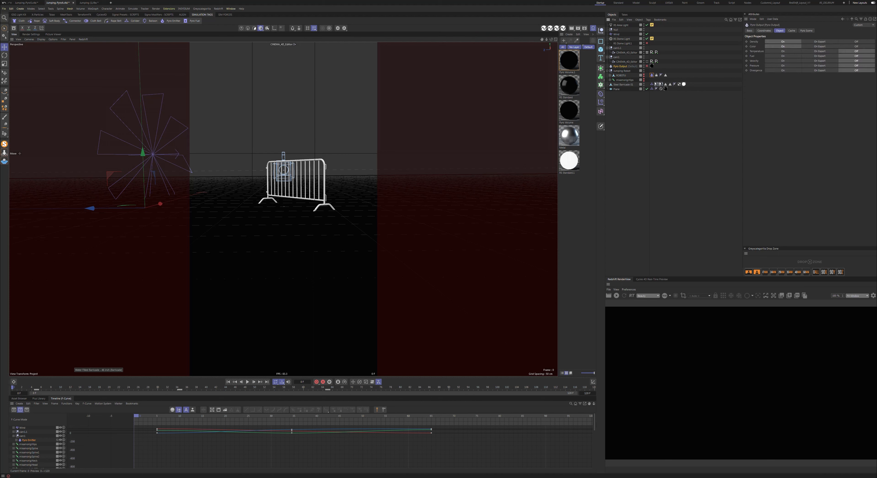
left_click(807, 31)
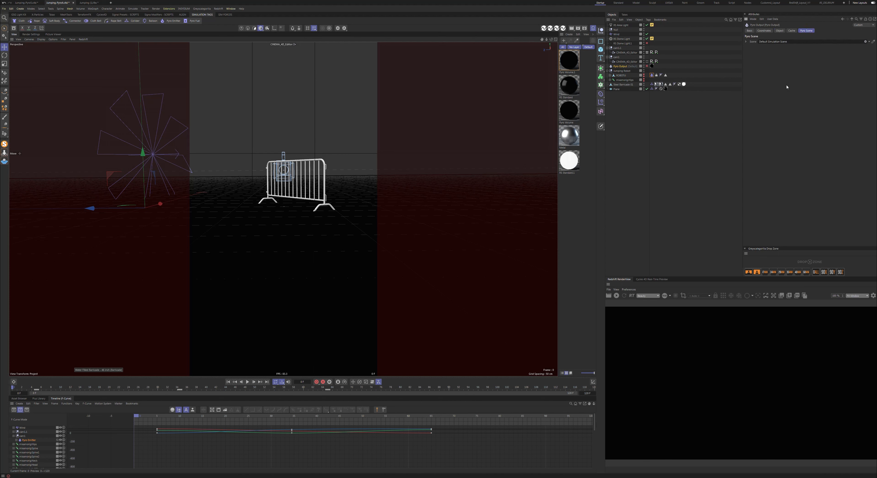
left_click(746, 42)
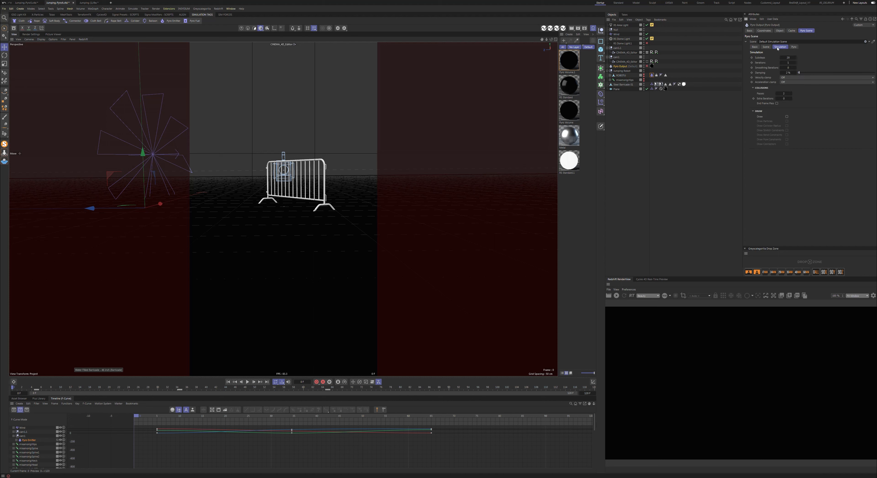
left_click(793, 47)
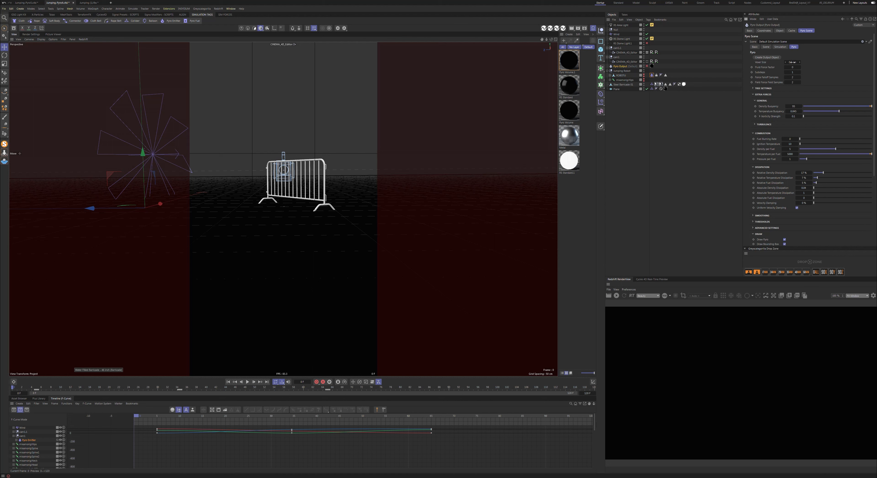
Switch to Task Manager and examine the GPU's dedicated memory usage in its performance graphs
right_click(611, 477)
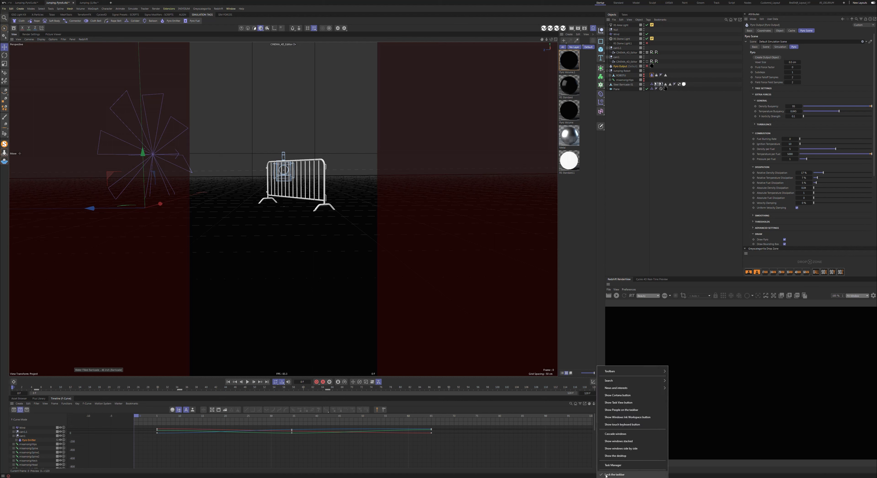
left_click(613, 466)
left_click(161, 119)
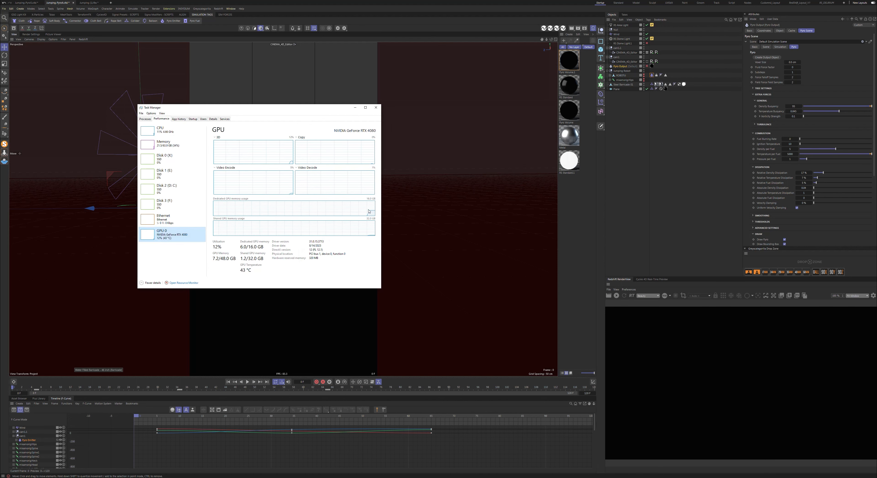
left_click_drag(301, 108, 484, 109)
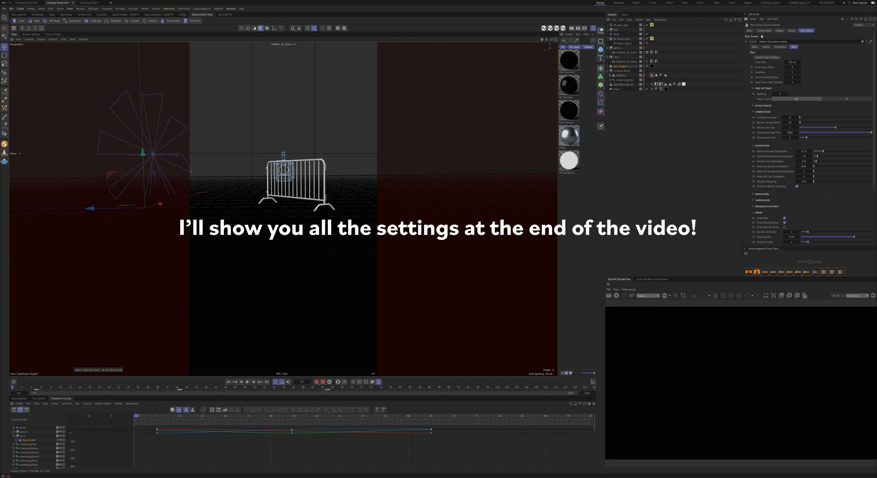
Review the Pyro scene's dissipation, draw and forces settings and expand the Smoothing group
scroll(766, 218, "down", 5)
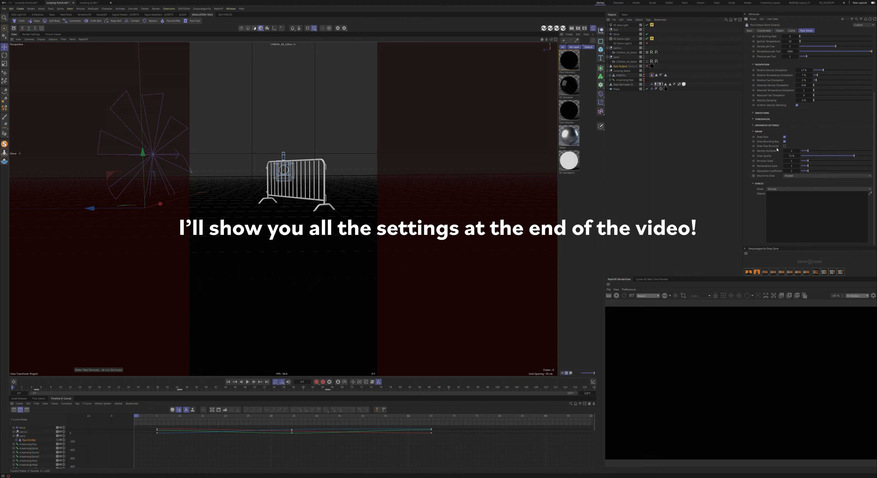
left_click(753, 113)
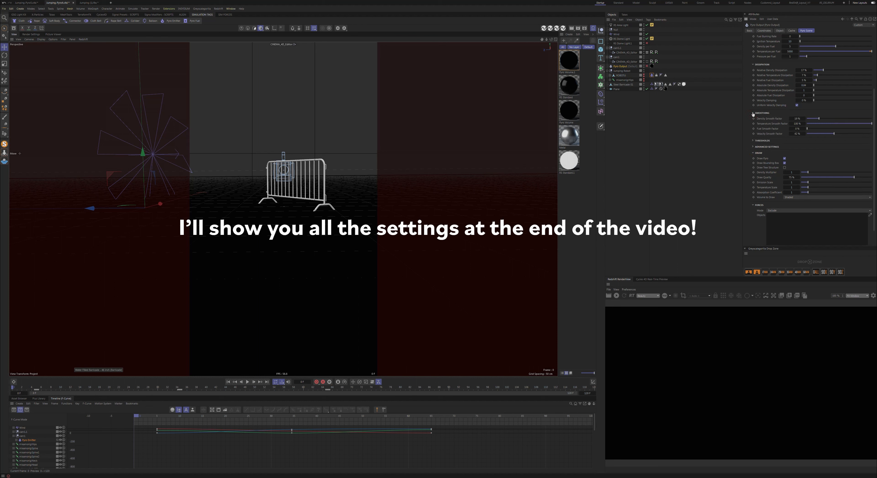
scroll(753, 114, "up", 5)
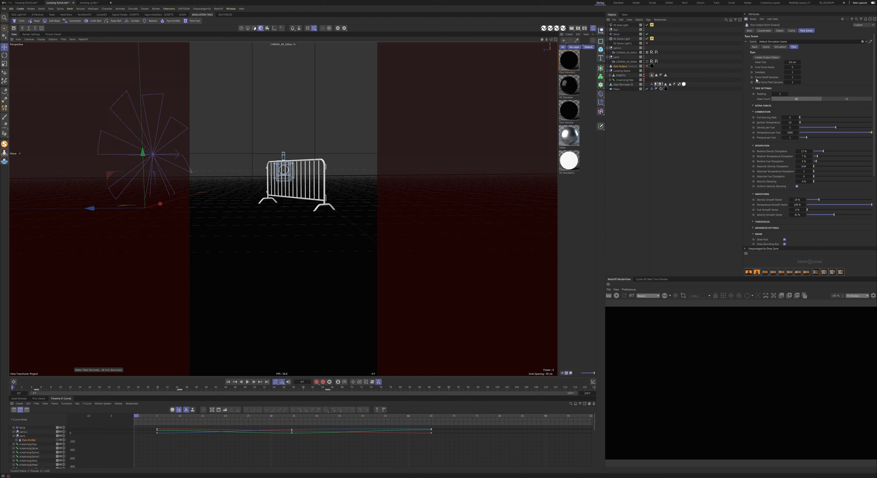
Read the help page's explanation of the Tree Settings Padding parameter, then close the help window
left_click(770, 77)
right_click(764, 94)
left_click(780, 174)
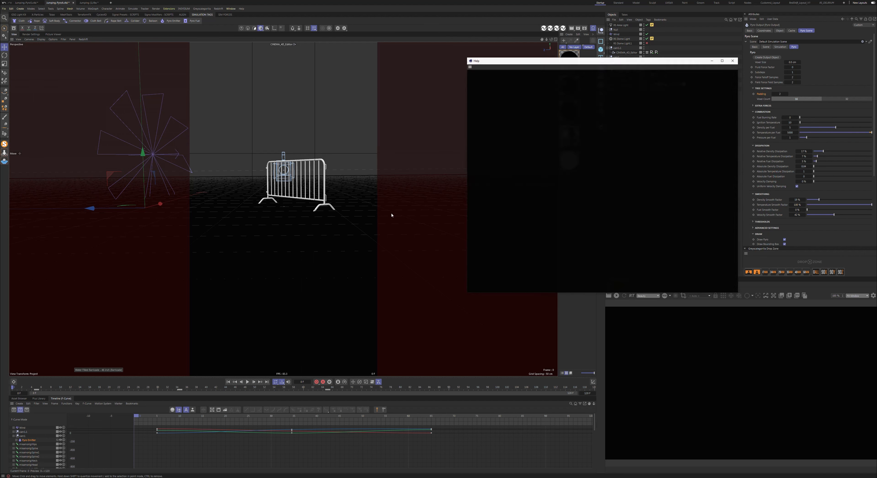
left_click_drag(534, 105, 558, 181)
triple_click(563, 114)
left_click(585, 119)
left_click(574, 198)
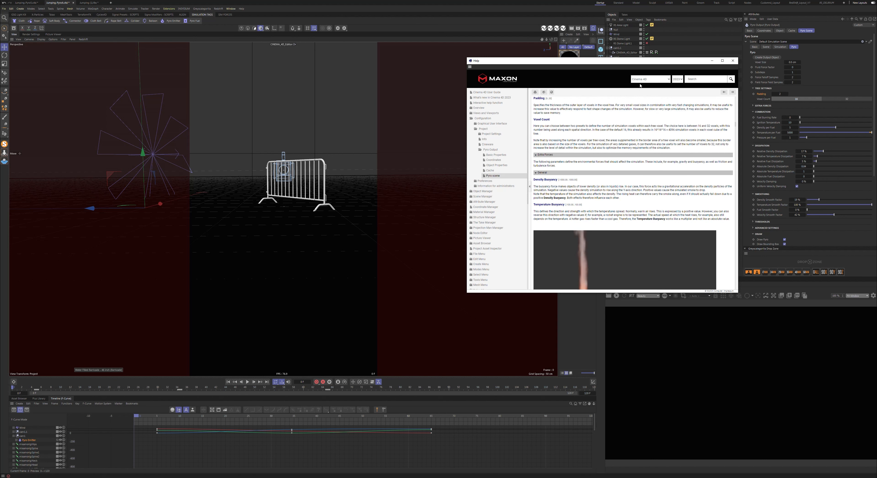
left_click(733, 60)
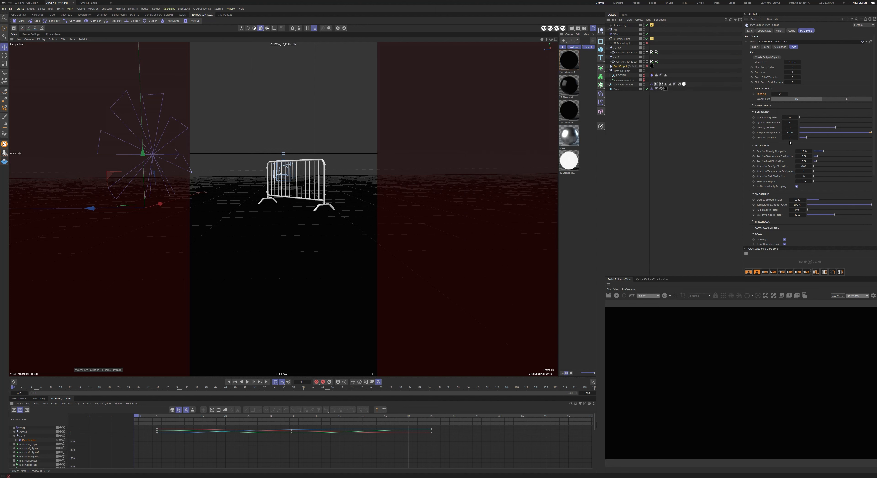
Expand the Pyro scene's Extra Forces group and examine the Density Buoyancy setting
left_click(754, 105)
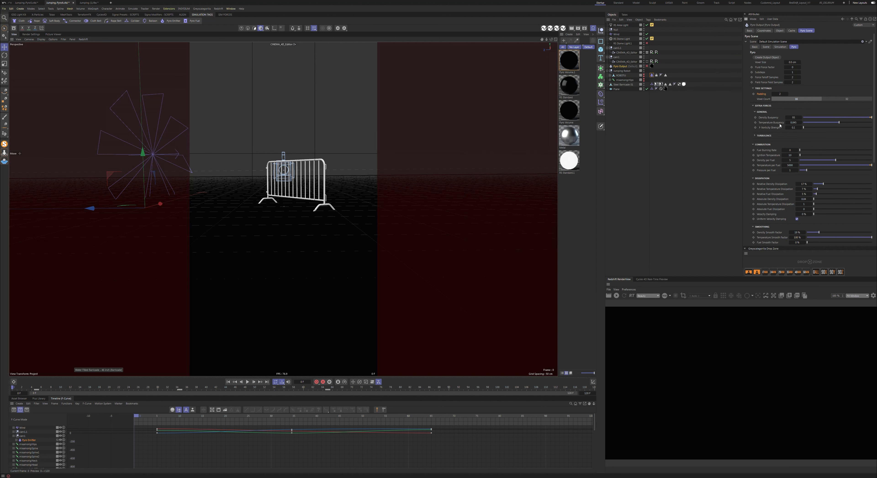
left_click(756, 105)
left_click(757, 106)
left_click(794, 117)
left_click(798, 111)
left_click(795, 117)
left_click(800, 112)
Play the pyro simulation to about frame 22 and switch the viewport display to Gouraud shading
key("F8")
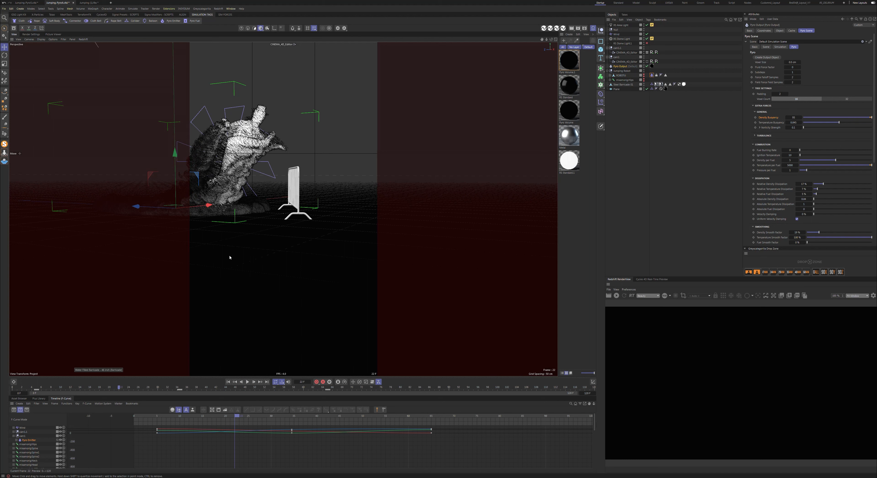
key("n")
key("a")
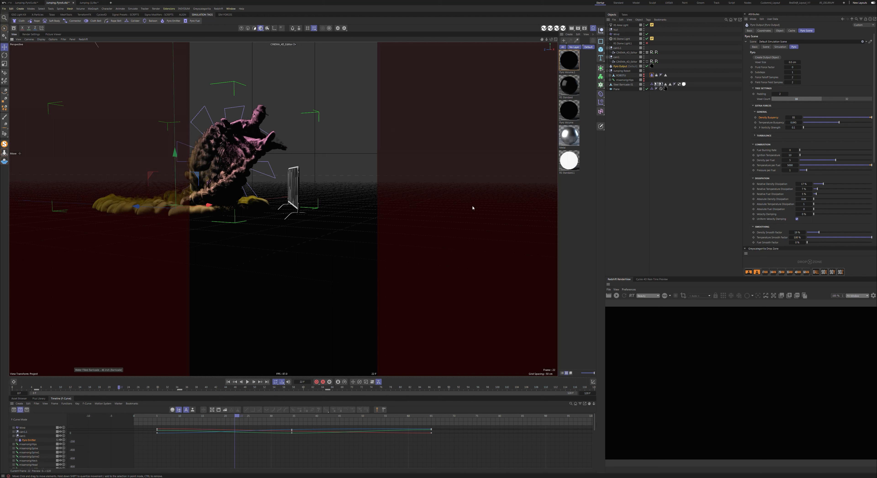
Reset the Pyro scene's Density Buoyancy to its default and replay the simulation from the first frame
right_click(770, 119)
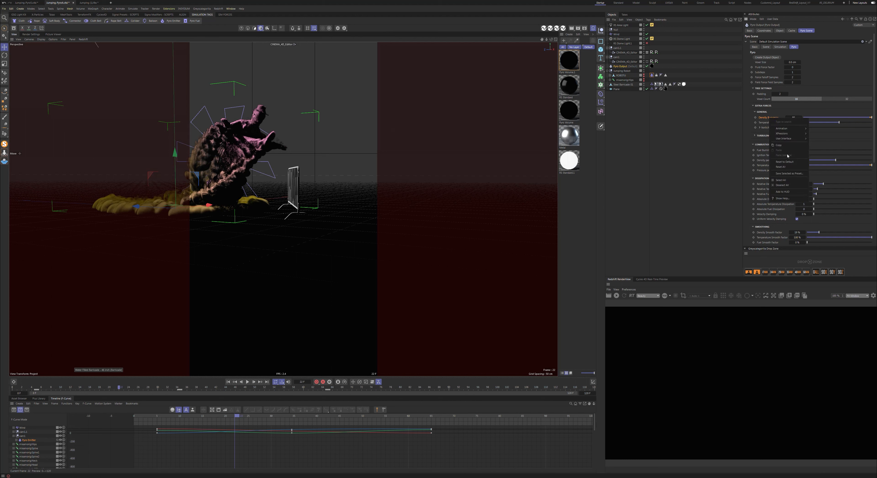
left_click(789, 162)
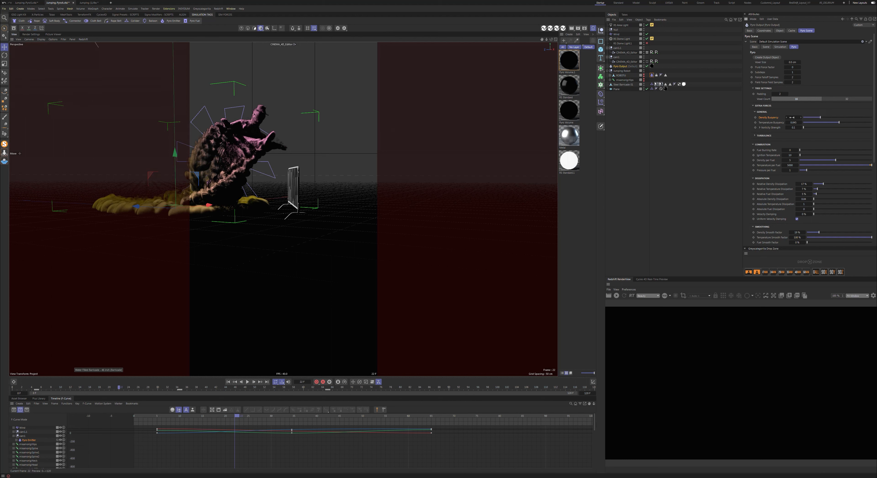
left_click(229, 381)
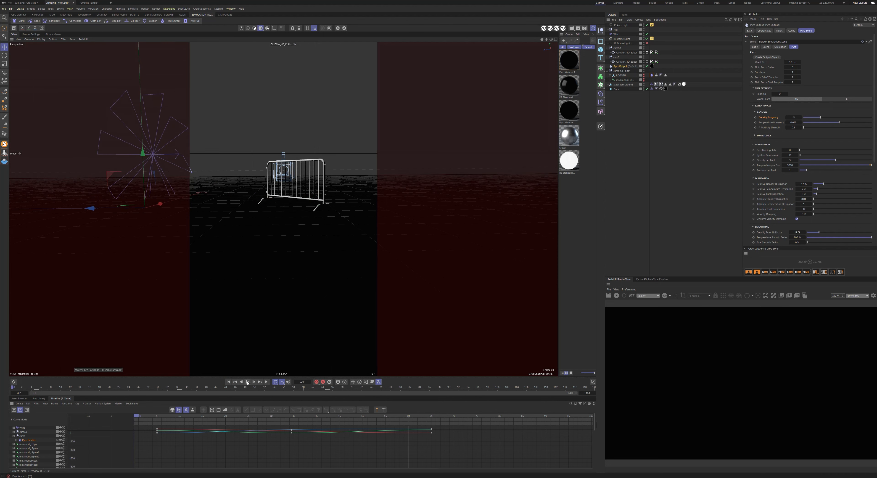
left_click(248, 381)
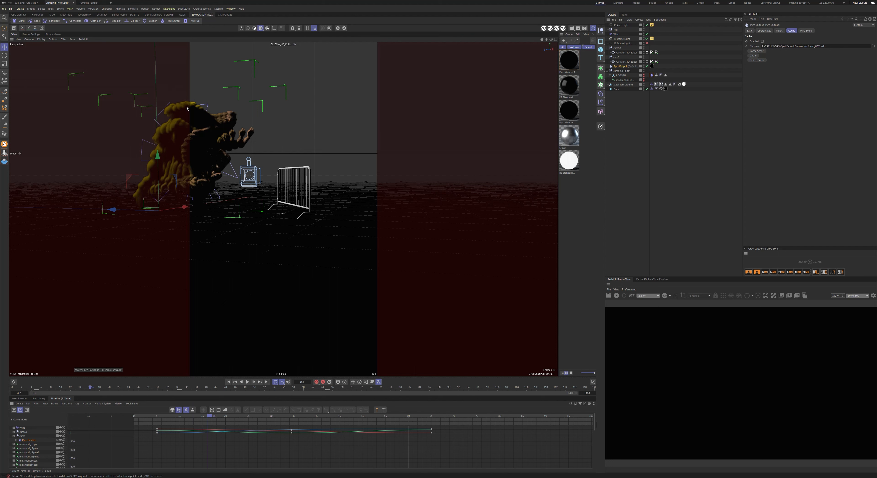
Raise the Density Buoyancy in the project's Pyro simulation settings and replay the simulation from the start
key("ctrl+d")
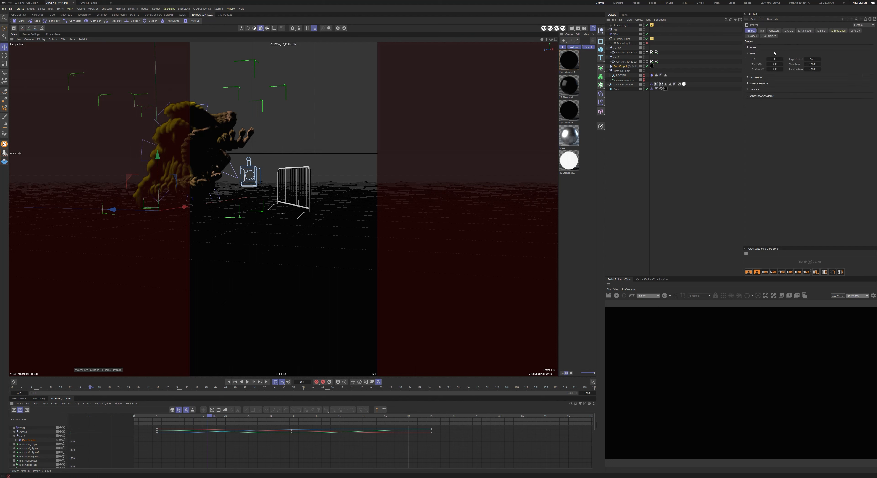
left_click(841, 31)
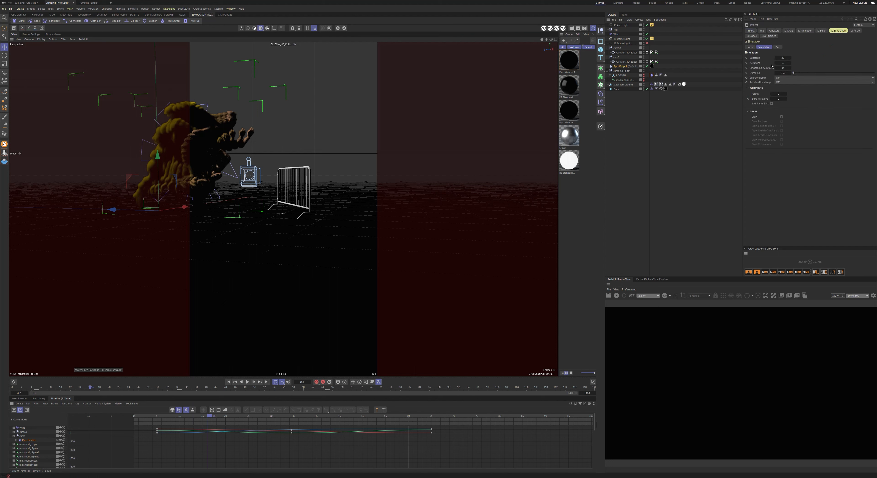
left_click(748, 47)
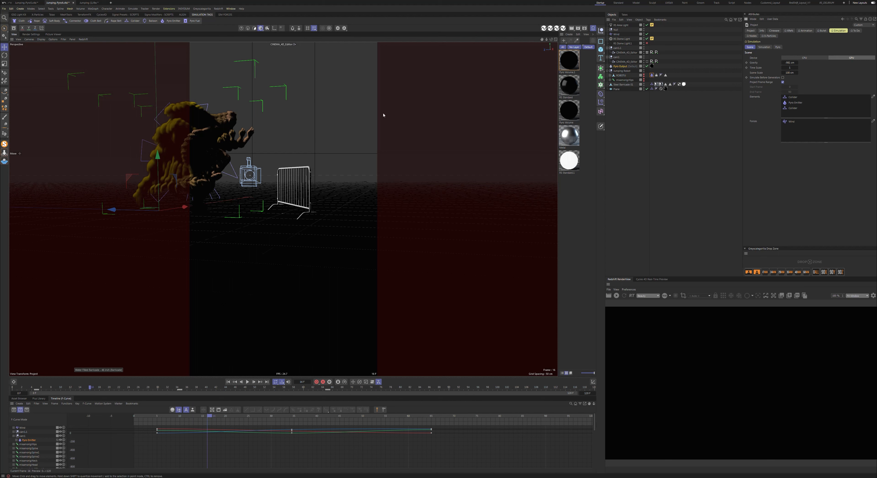
left_click(778, 47)
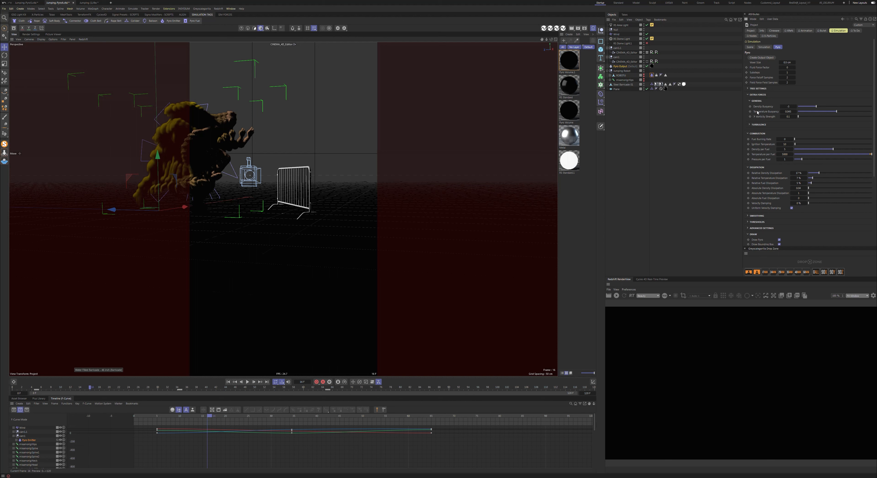
left_click(792, 106)
key("Return")
key("shift+f")
key("F8")
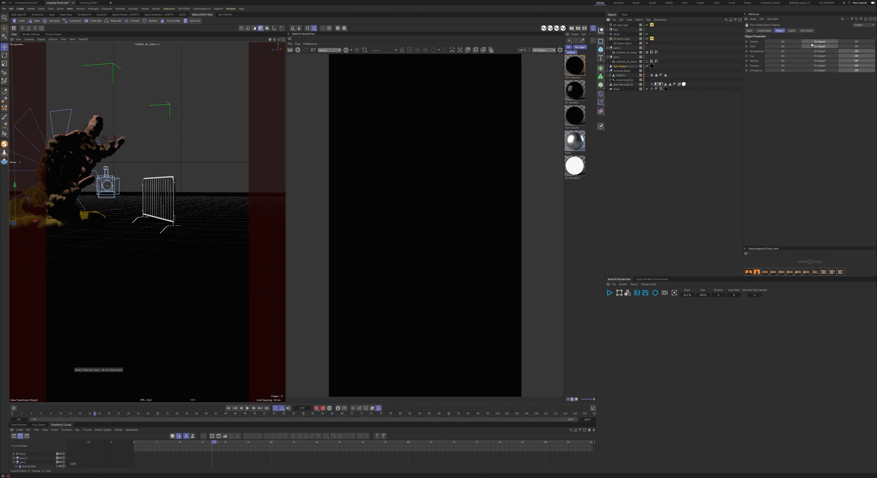
Set the Pyro Output's Density and Color channels to On and show its cache settings
left_click(783, 43)
left_click(784, 47)
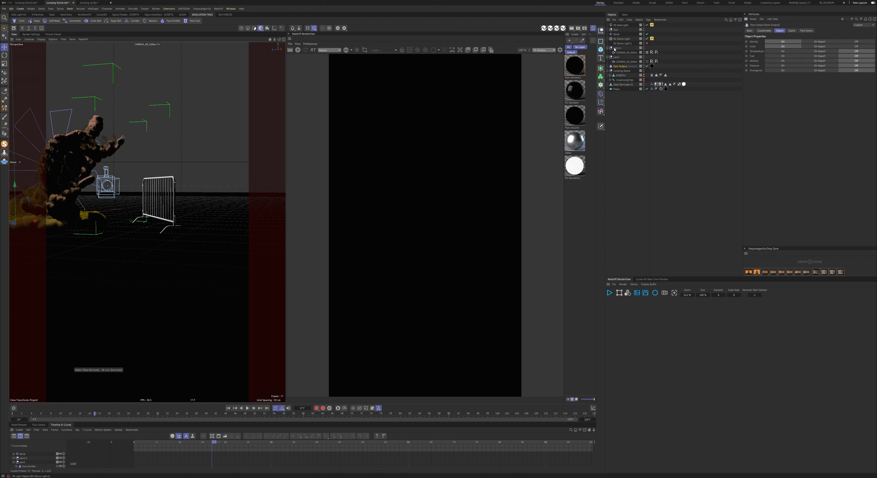
left_click(792, 30)
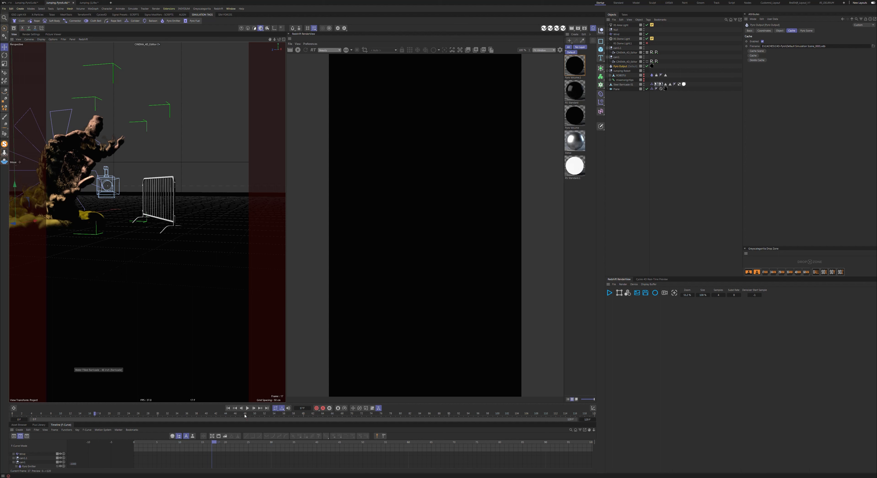
Go to frame 48, start the Redshift live render and show the project's simulation settings
left_click(245, 415)
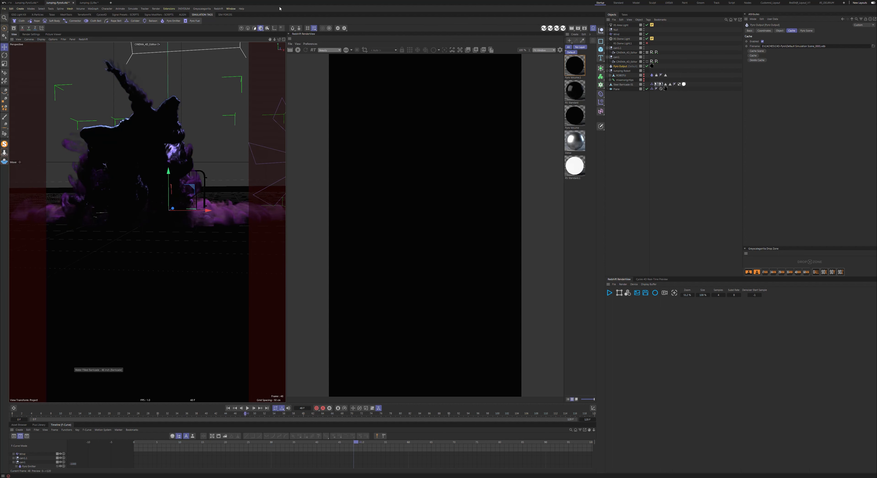
left_click(298, 50)
key("ctrl+d")
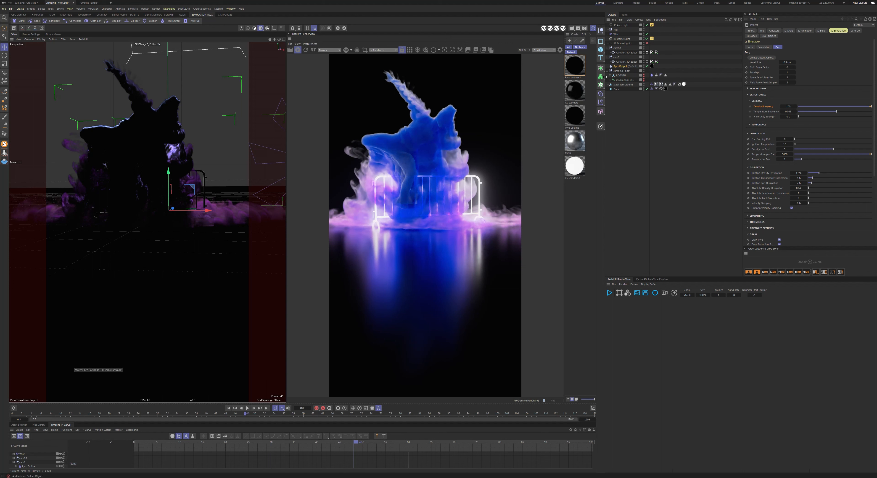
Examine the texture image used by the lower of the two main Redshift dome lights
left_click(622, 39)
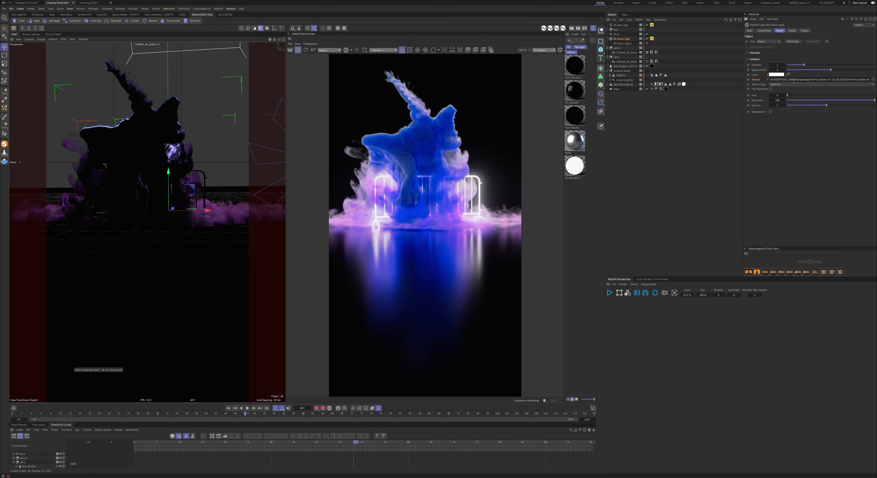
left_click(768, 80)
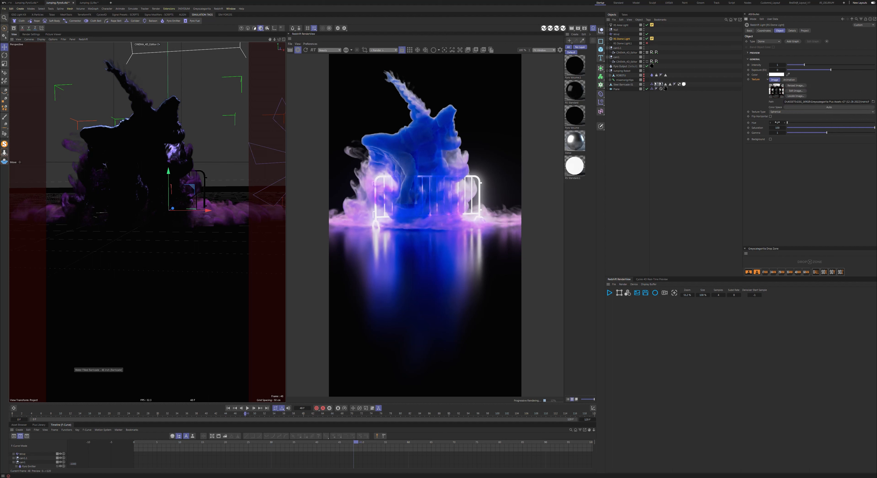
left_click(768, 80)
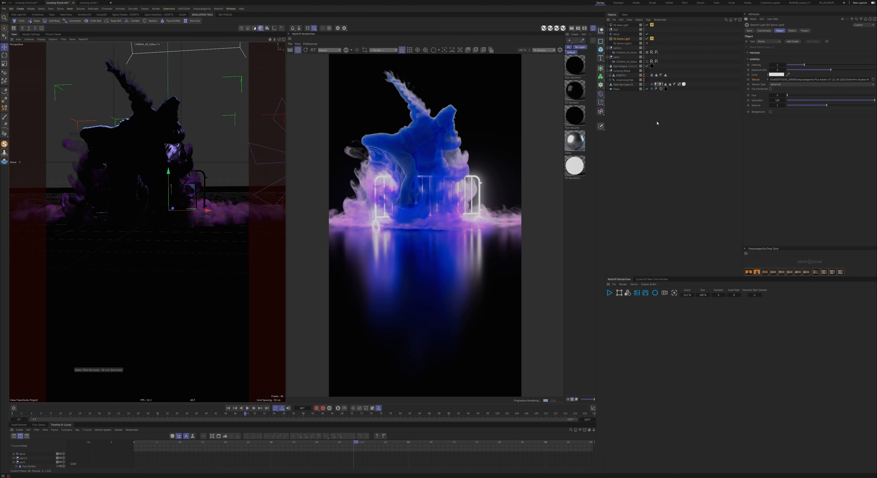
Inspect the Wind force's keyframed wind speed at frame 75 and briefly check the other open jumping project
left_click(208, 183)
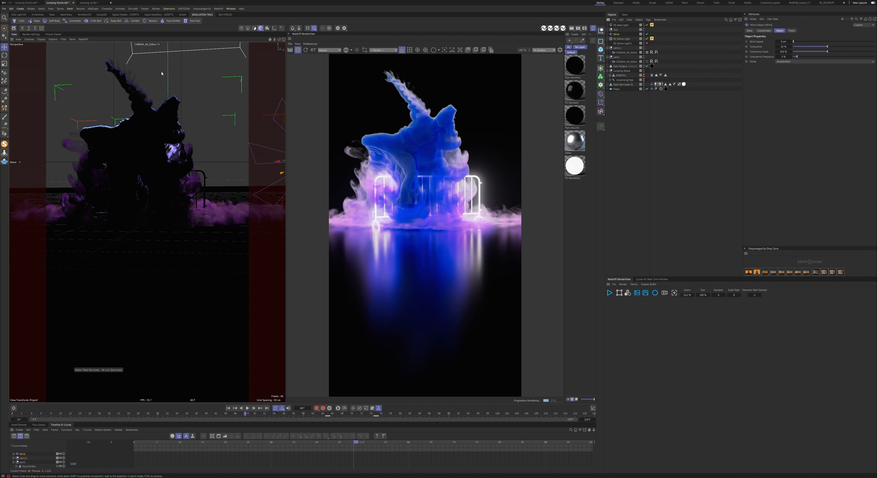
left_click(376, 416)
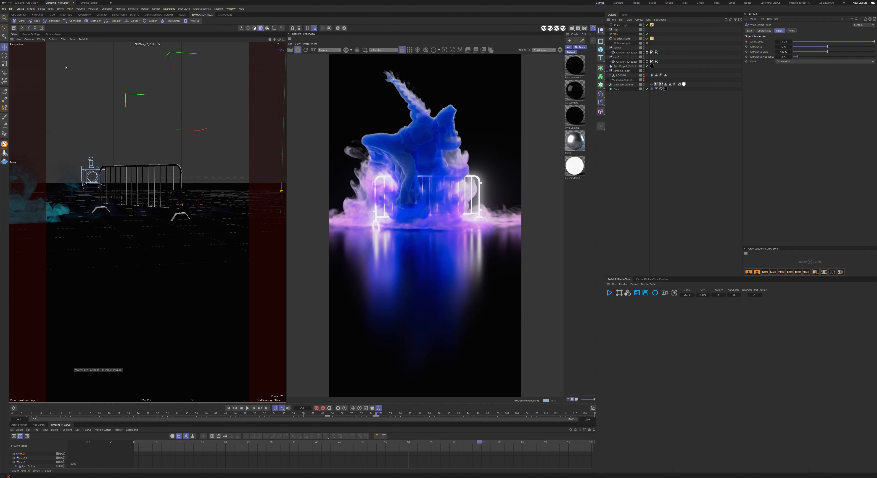
left_click(24, 2)
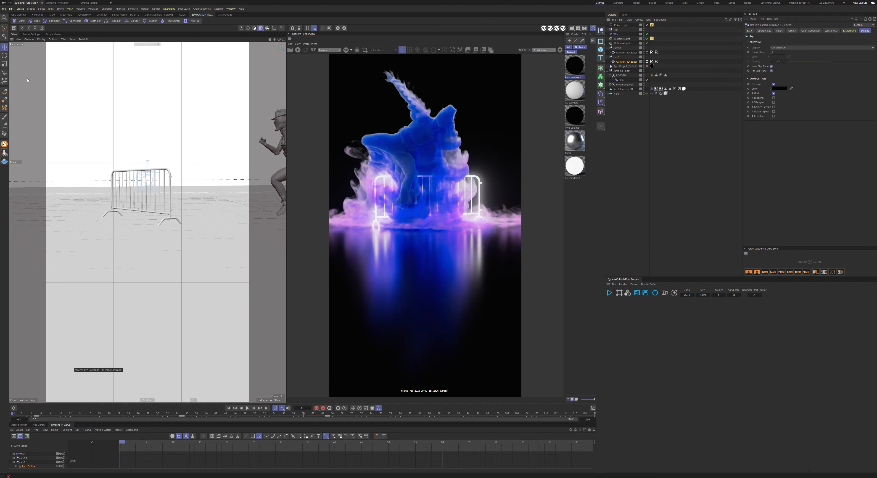
left_click(58, 3)
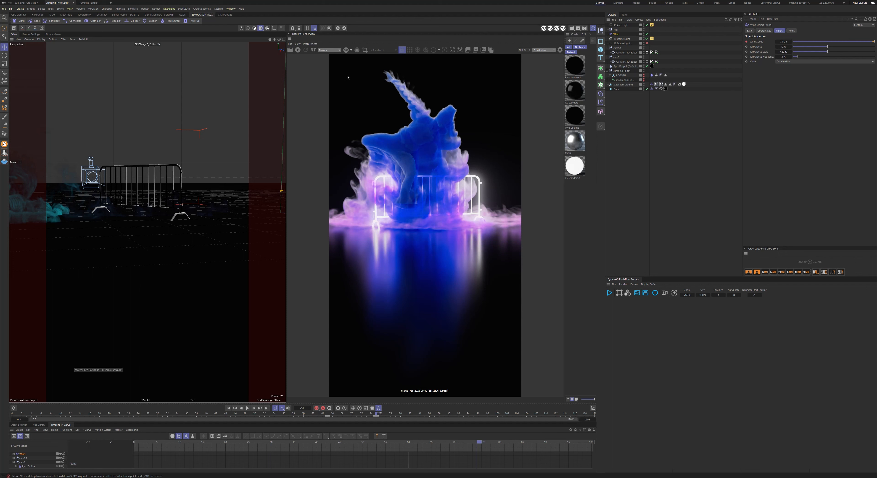
Open the existing pyro volume material's Redshift shader graph and place its window clear of the material list
left_click(576, 66)
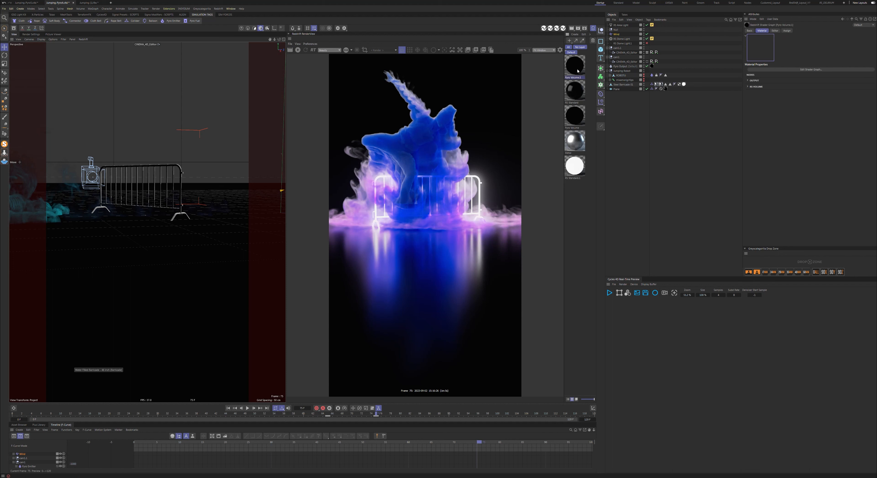
double_click(575, 65)
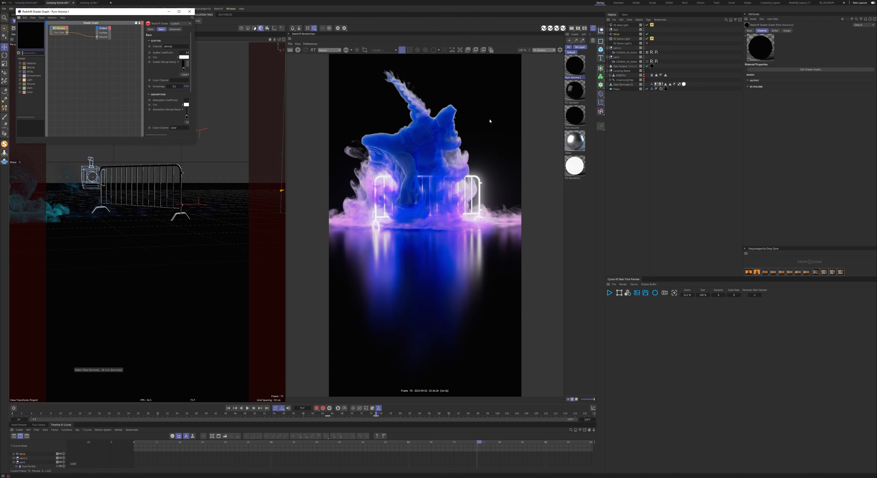
left_click_drag(105, 16, 175, 184)
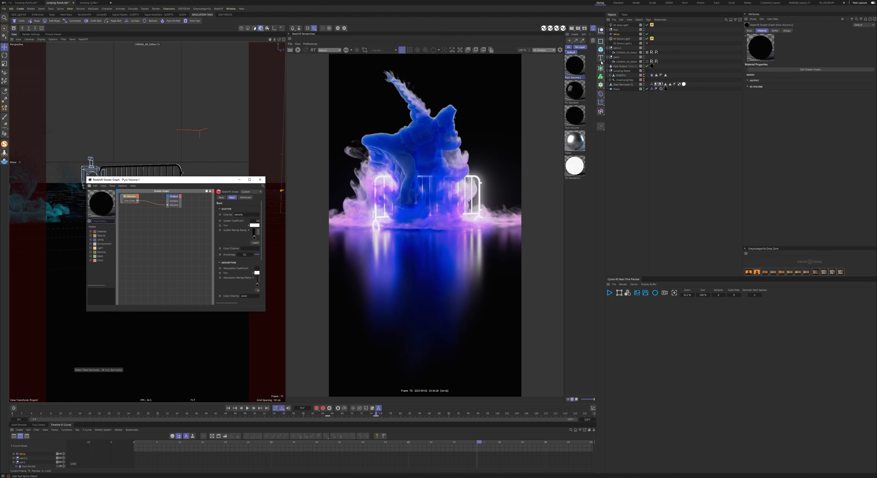
Create a Redshift Pyro Volume material, enlarge its shader graph window and assign the material to the Pyro Output
left_click(575, 35)
mouse_move(590, 60)
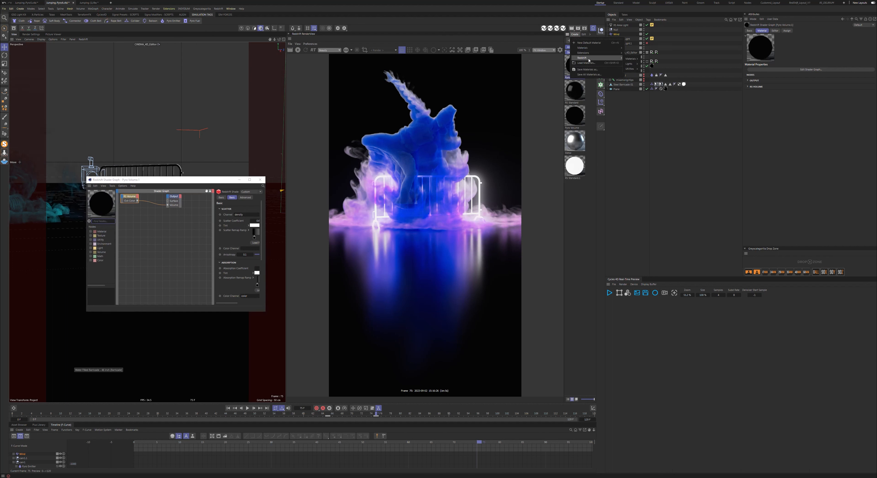
mouse_move(631, 58)
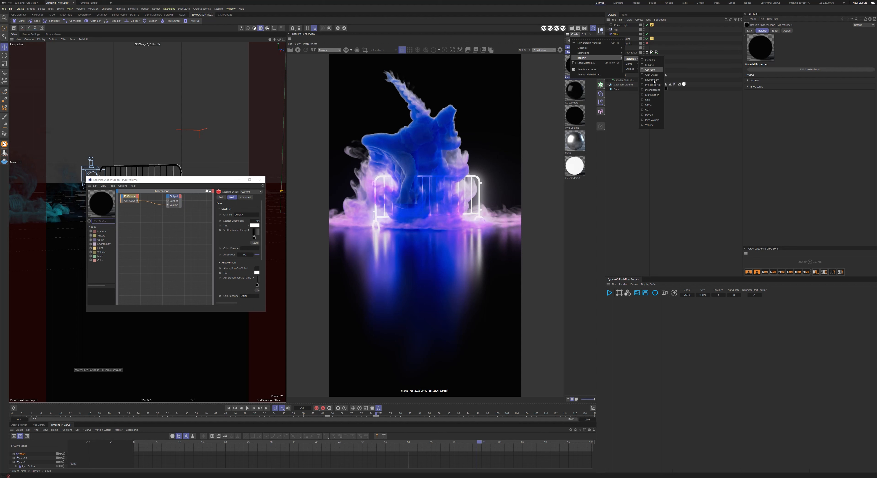
left_click(649, 121)
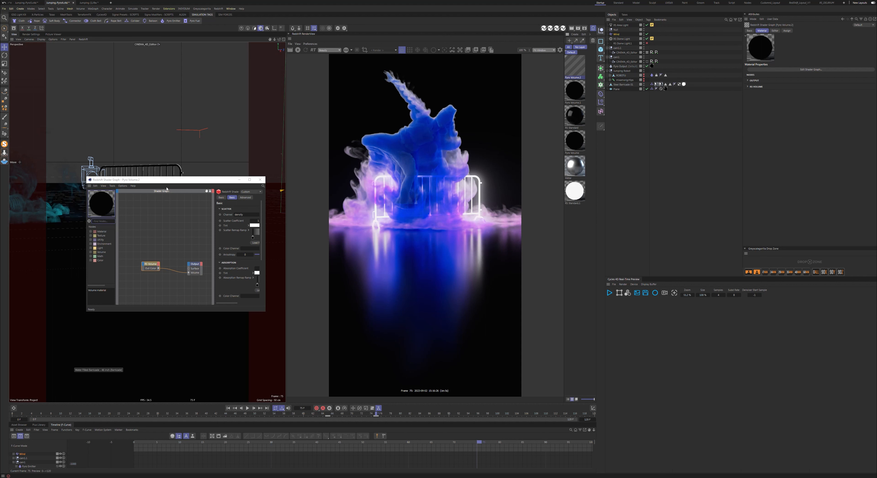
left_click_drag(166, 180, 146, 122)
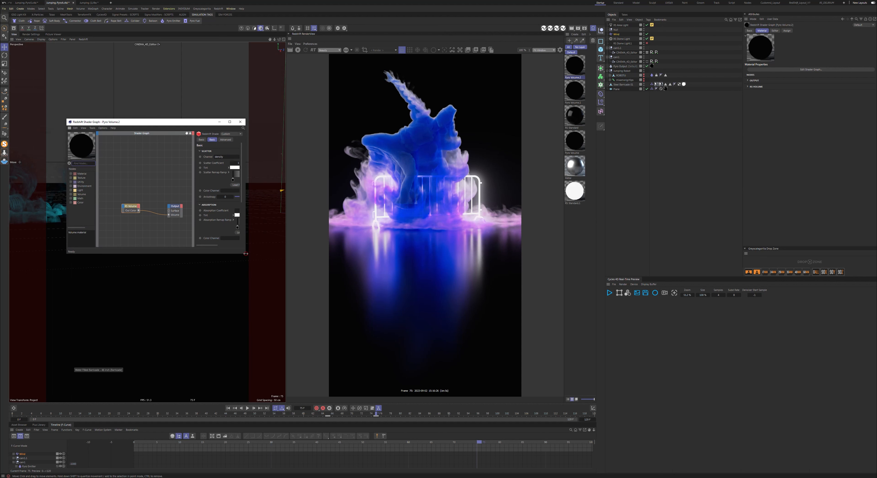
left_click_drag(246, 254, 373, 365)
left_click_drag(246, 124, 151, 92)
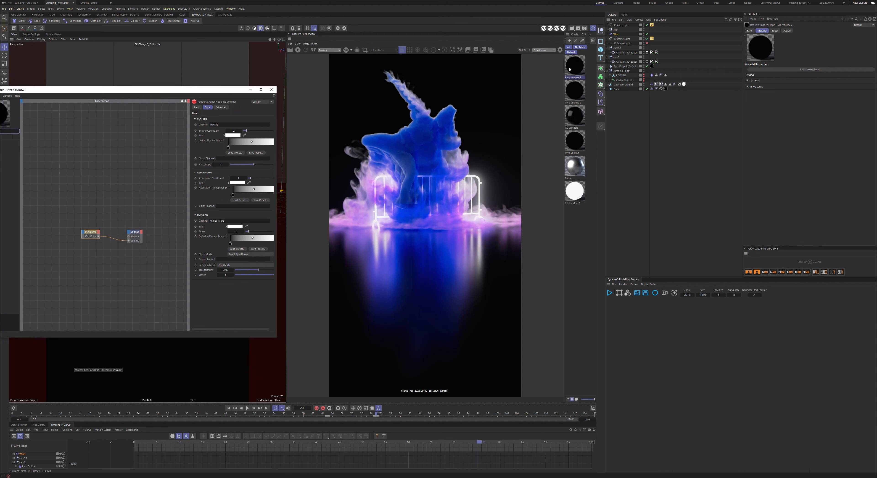
left_click_drag(570, 69, 652, 67)
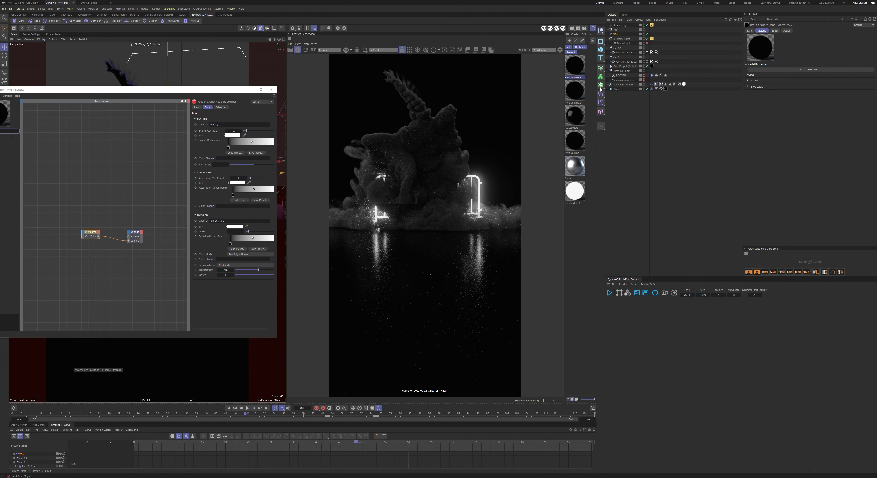
left_click(621, 66)
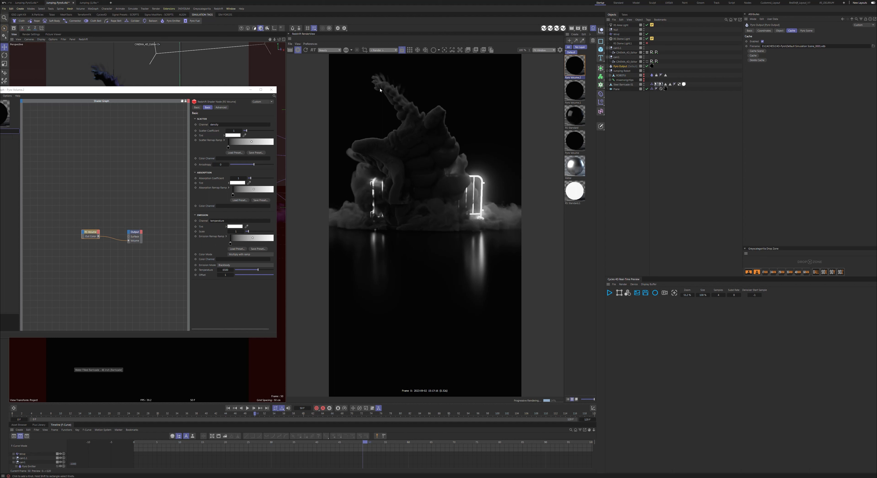
Widen the RS Volume node's settings and set its Absorption Color Channel to the Pyro Output's color
left_click(202, 207)
left_click_drag(190, 209, 151, 209)
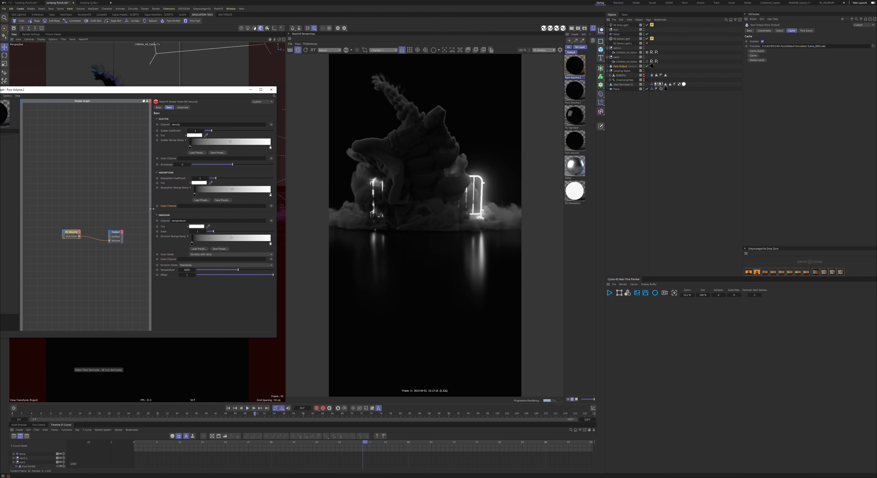
left_click(271, 206)
mouse_move(280, 221)
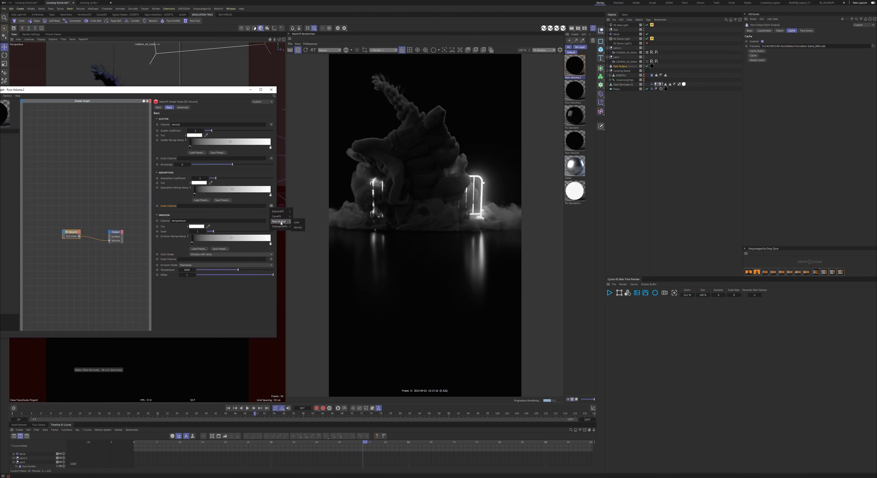
left_click(296, 222)
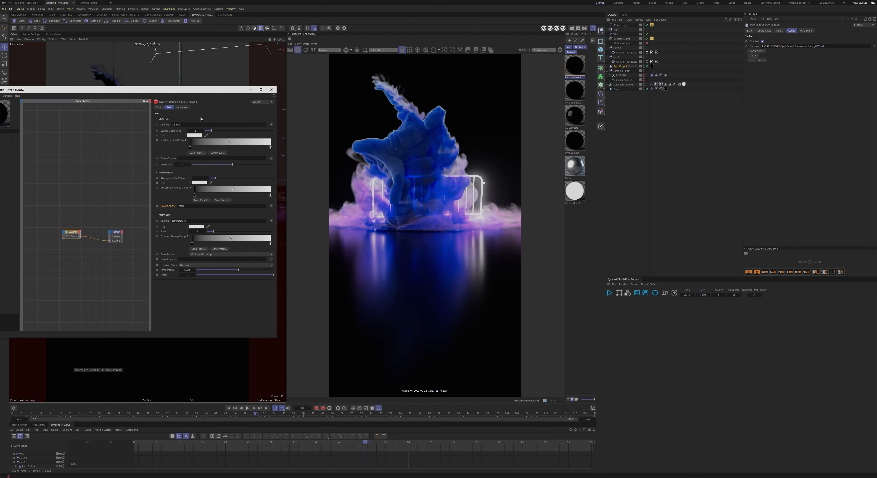
Show the original pyro volume material's node settings for comparison and open the Redshift RenderView's settings
left_click(575, 92)
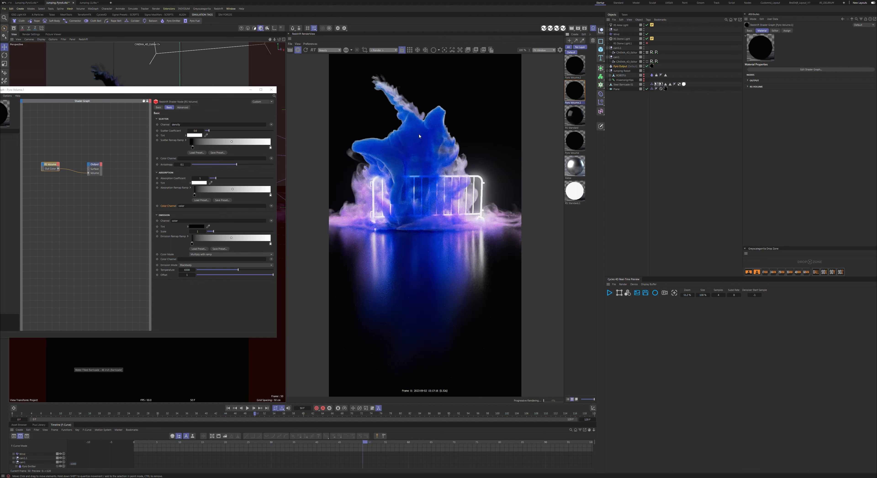
left_click(560, 51)
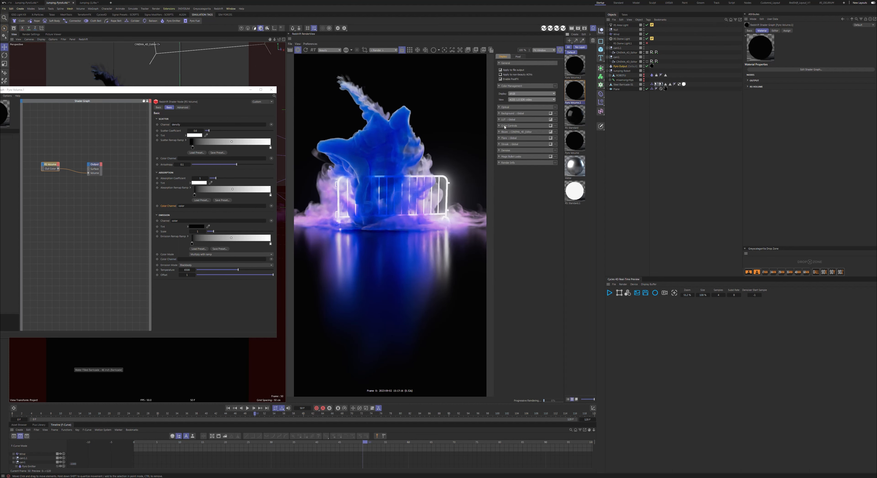
Expand the RenderView's LUT settings, toggle the LUT off and on, and try full LUT strength before restoring the weaker setting
left_click(499, 119)
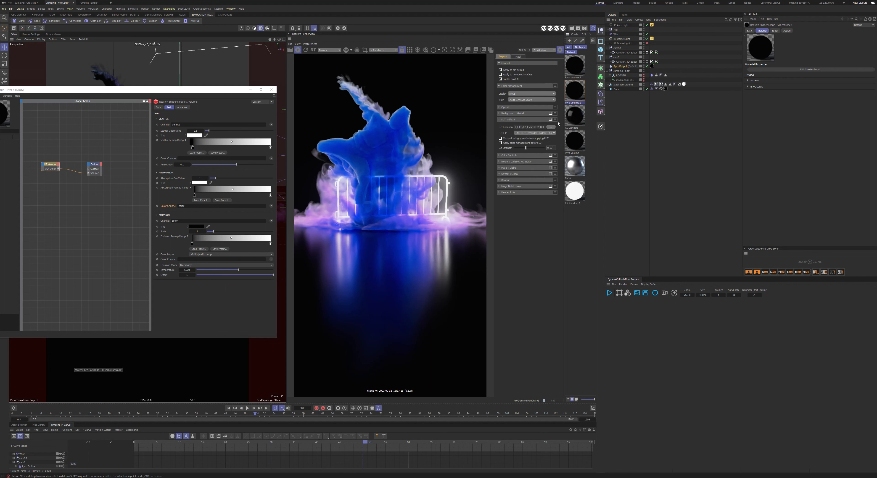
left_click(550, 119)
left_click(551, 119)
key("Return")
left_click_drag(518, 148, 542, 149)
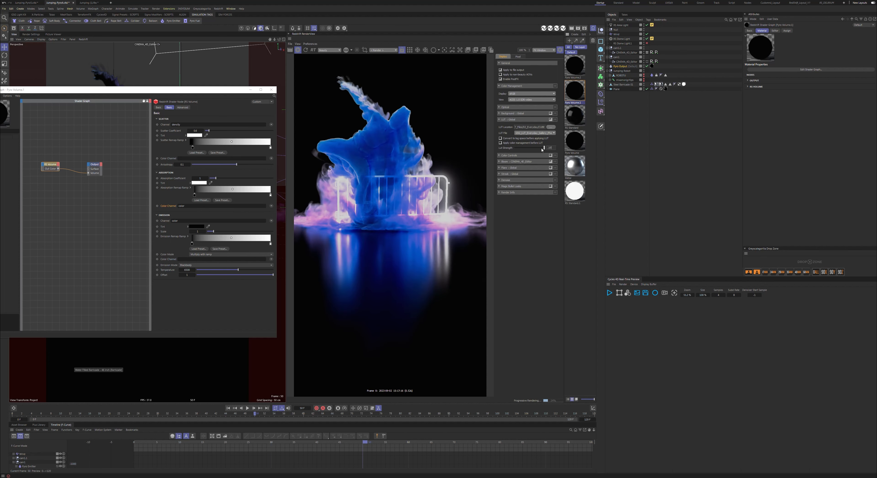
key("Return")
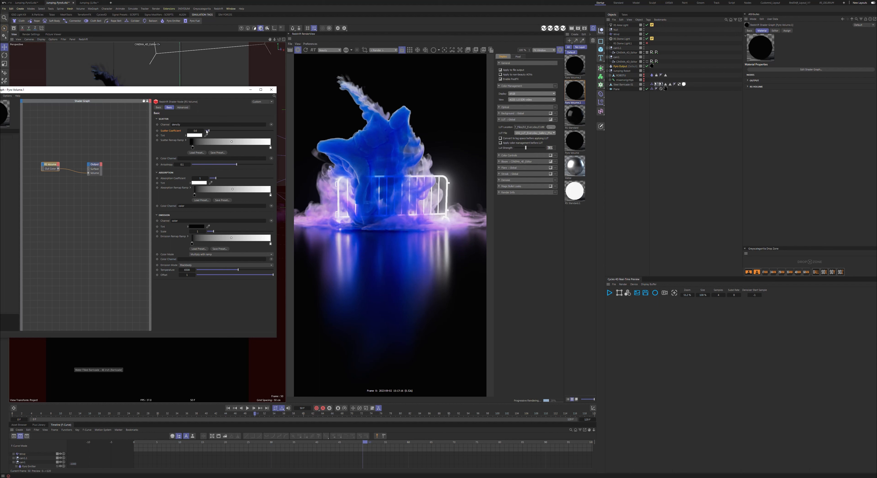
Set the RS Volume node's Scatter Coefficient to 2
double_click(196, 131)
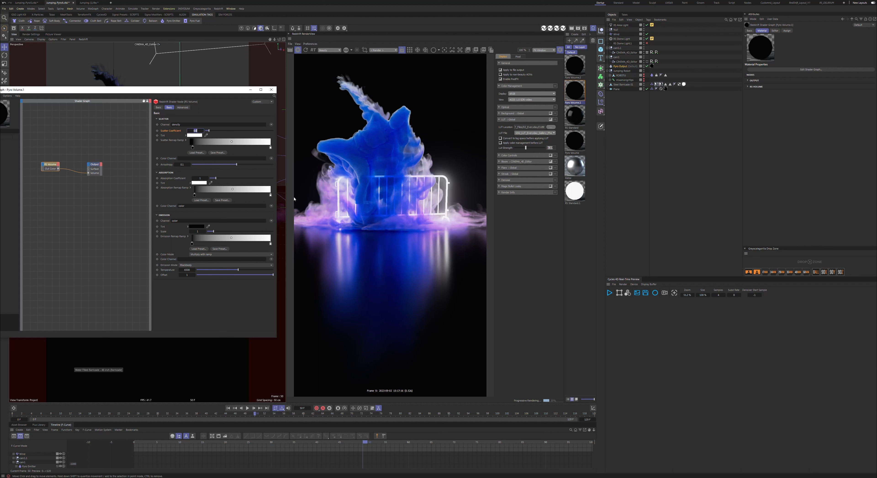
type("2")
key("Return")
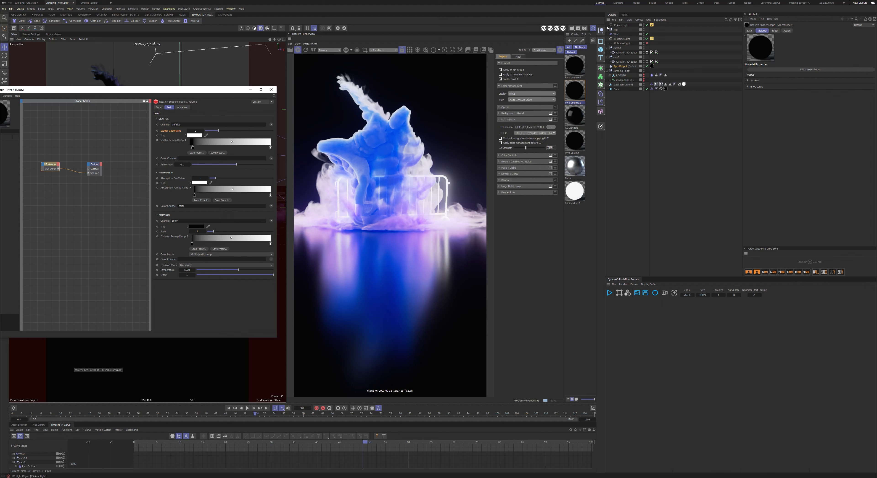
Compare the render with the first area light and the dome light each switched off and on, keeping the shader graph clear of the viewport
left_click(648, 25)
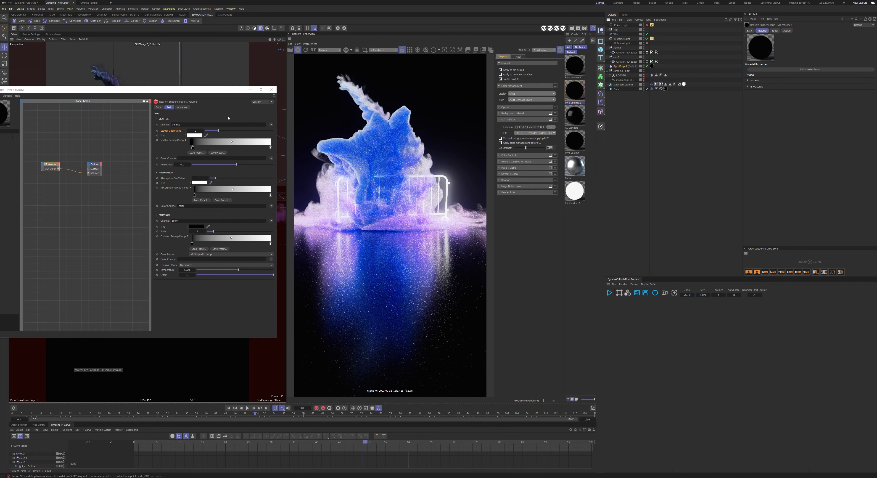
left_click_drag(140, 91, 662, 234)
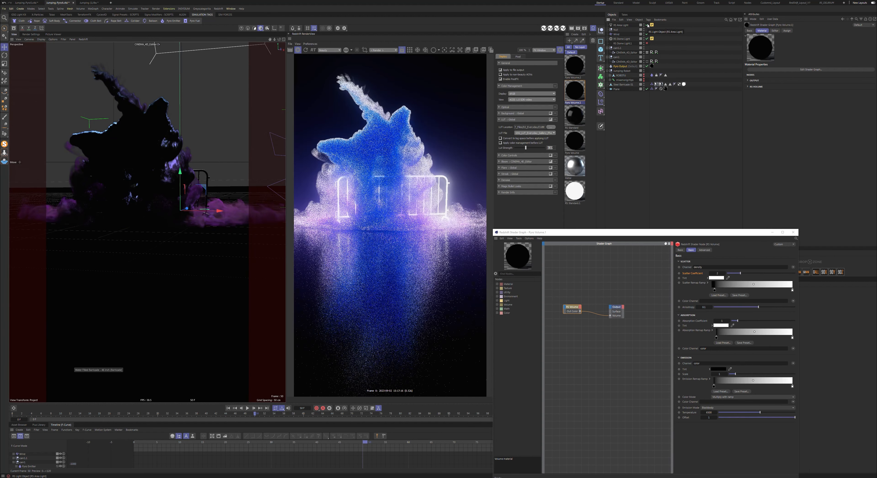
left_click(647, 25)
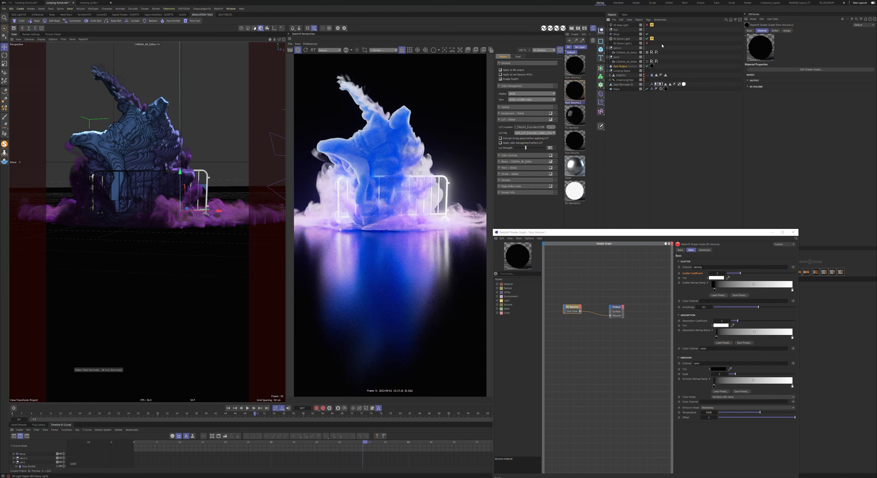
left_click(648, 39)
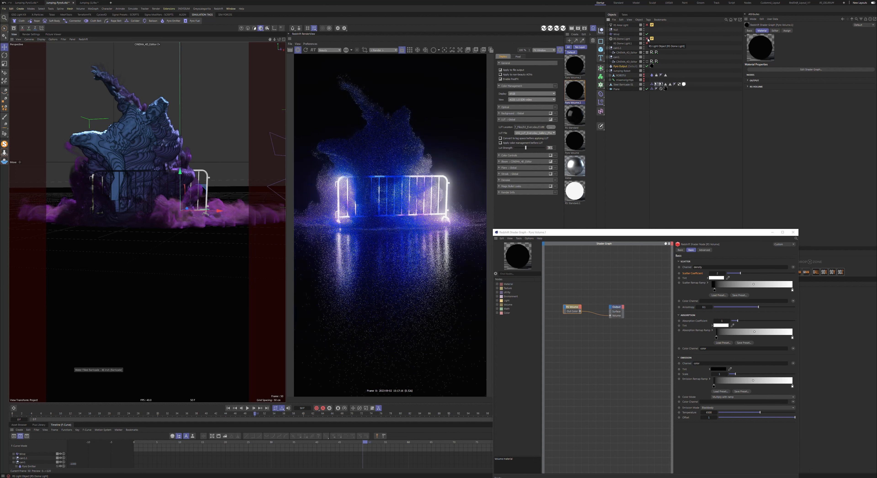
left_click(644, 39)
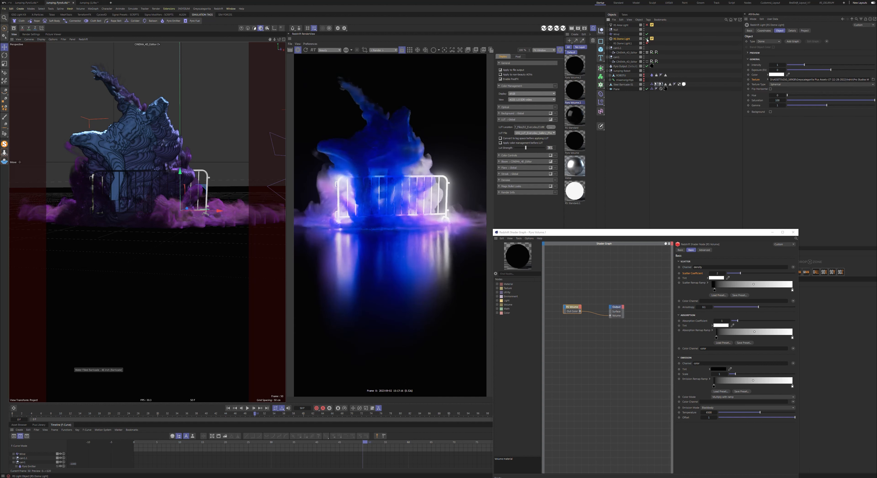
left_click(647, 39)
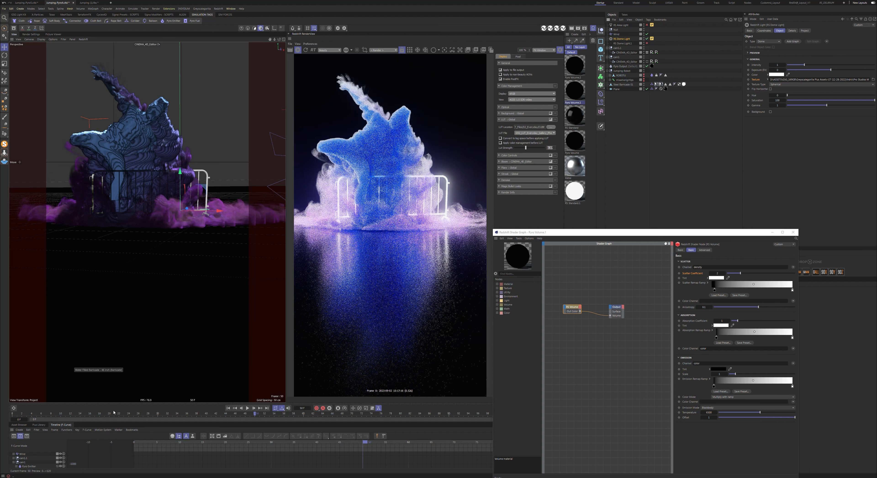
Bring the shader graph back over the viewport and set the RS Volume node's Scatter Coefficient to 0.6
left_click_drag(647, 232, 172, 110)
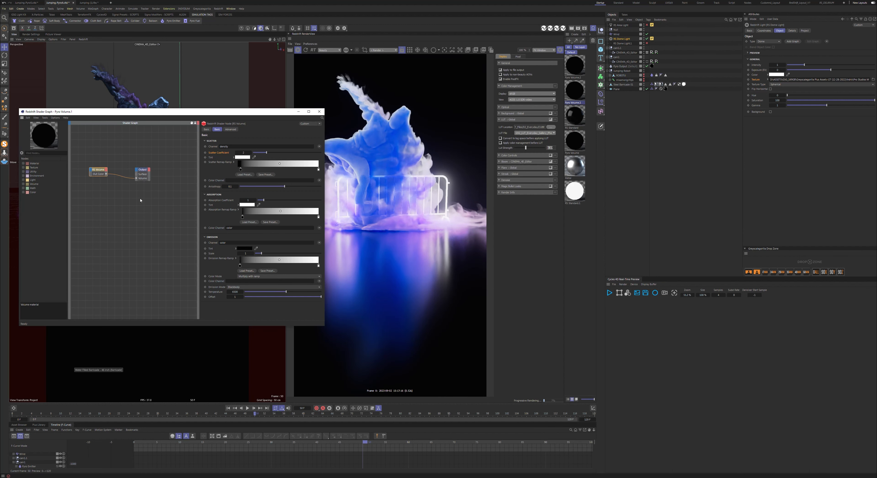
left_click(245, 153)
type("0.6")
key("Return")
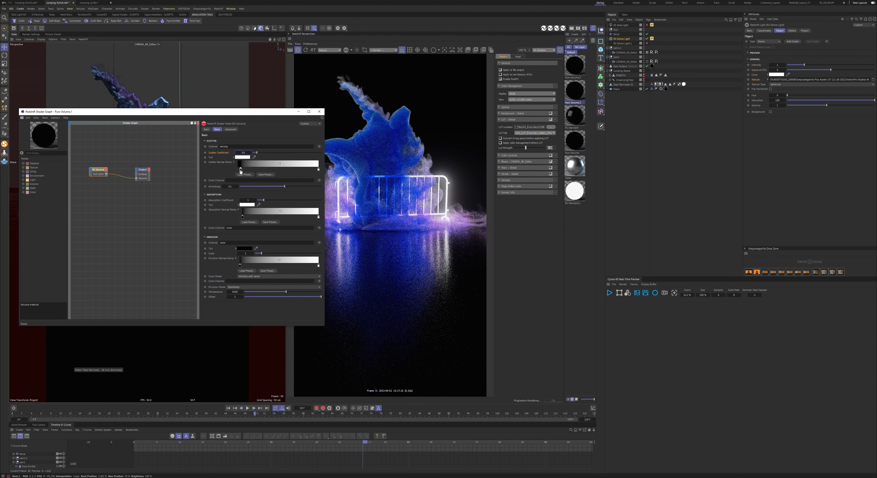
Try shifting the Scatter Remap Ramp's black knot toward the middle, return it near the start and close the shader graph
left_click_drag(240, 169, 237, 169)
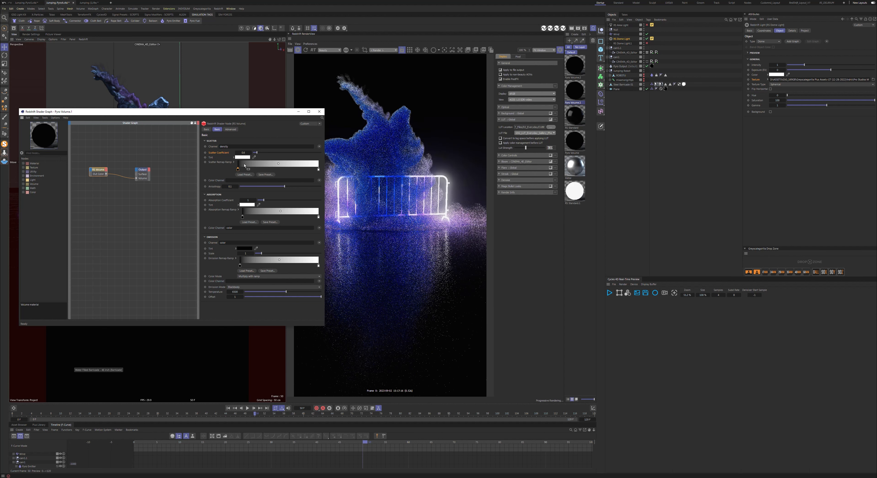
left_click_drag(238, 170, 269, 170)
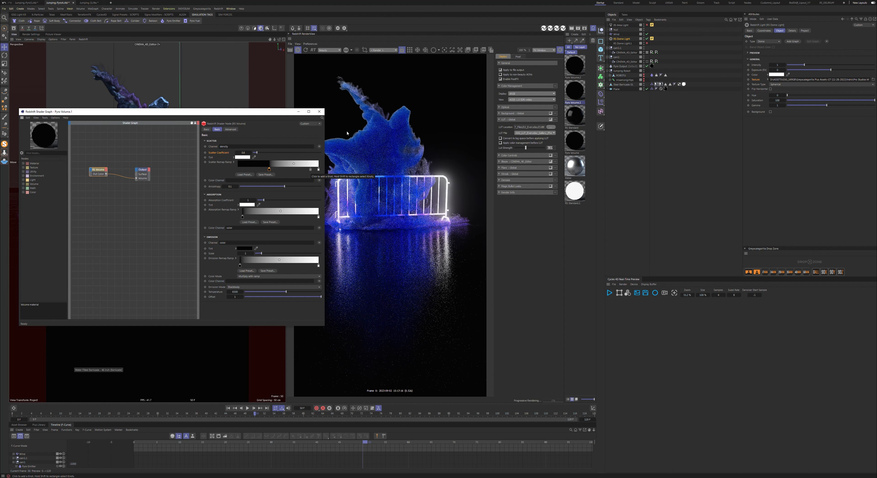
key("ctrl+z")
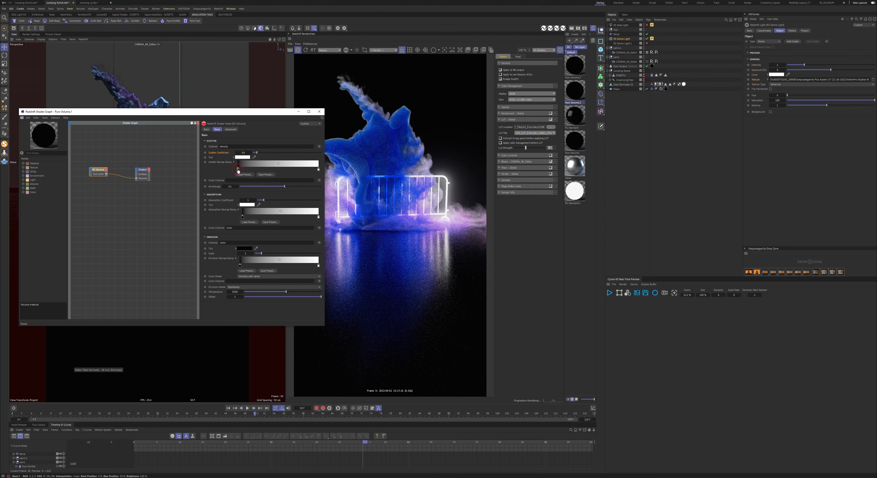
left_click_drag(237, 171, 269, 169)
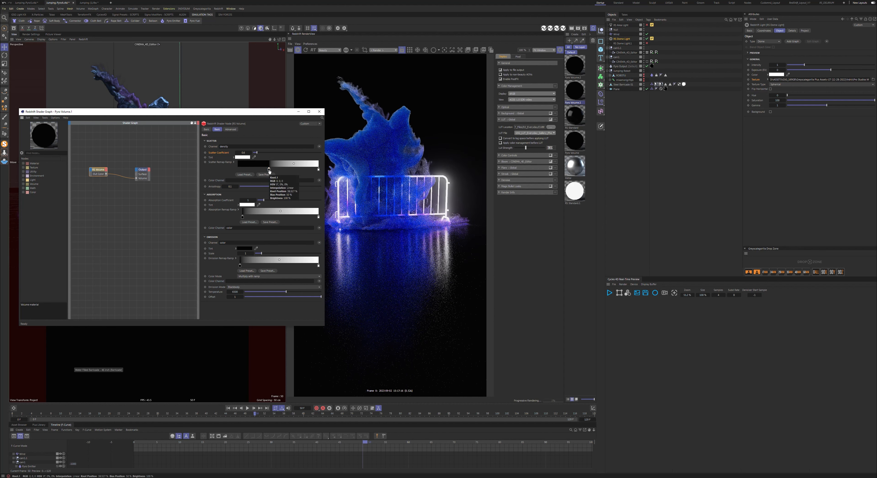
left_click_drag(270, 170, 241, 170)
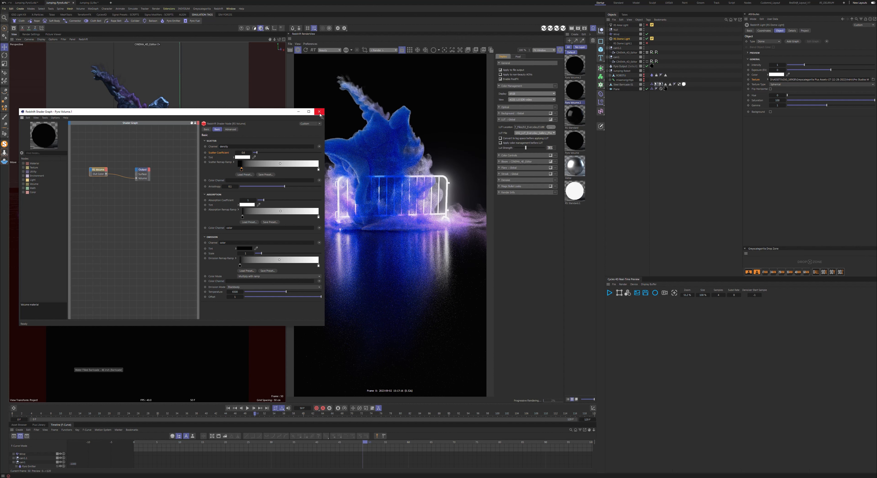
left_click(320, 114)
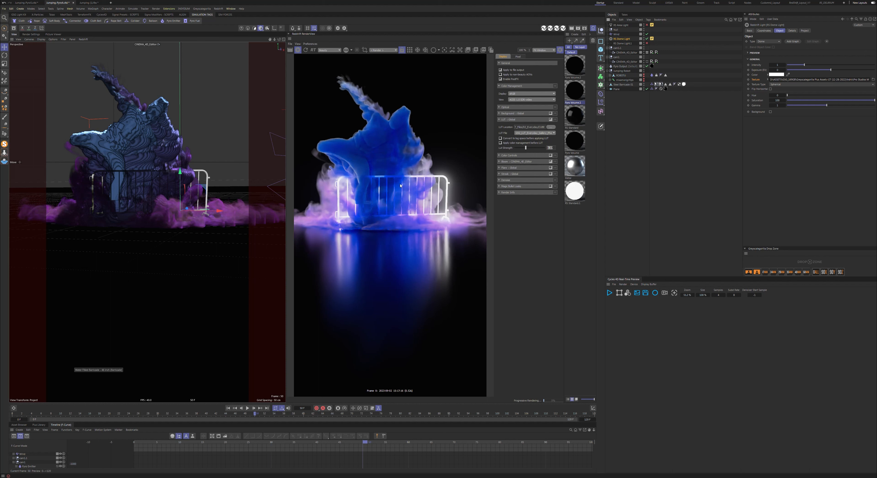
Open the white RS Standard material's shader graph, expand its Emission settings and set the emission weight to 10
left_click(575, 189)
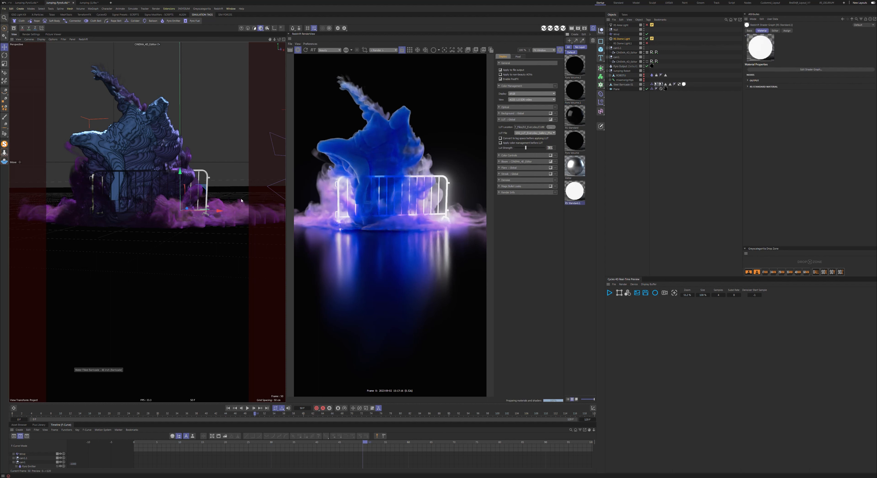
double_click(573, 193)
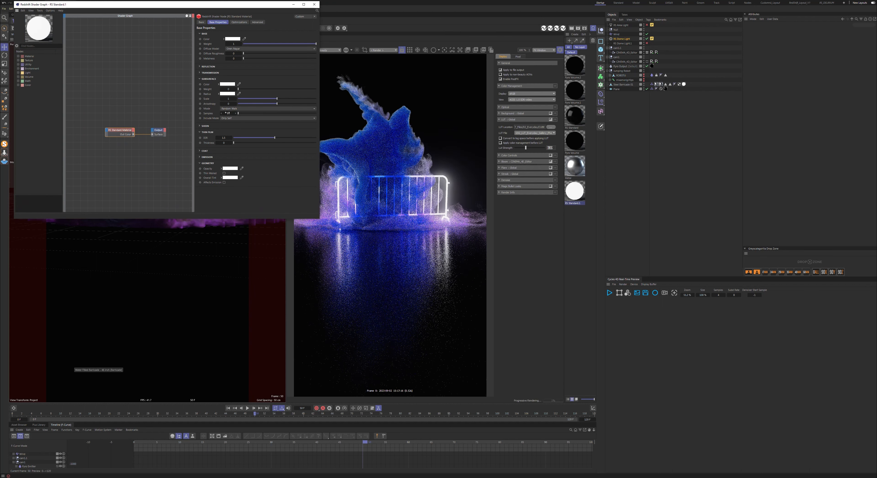
left_click(201, 157)
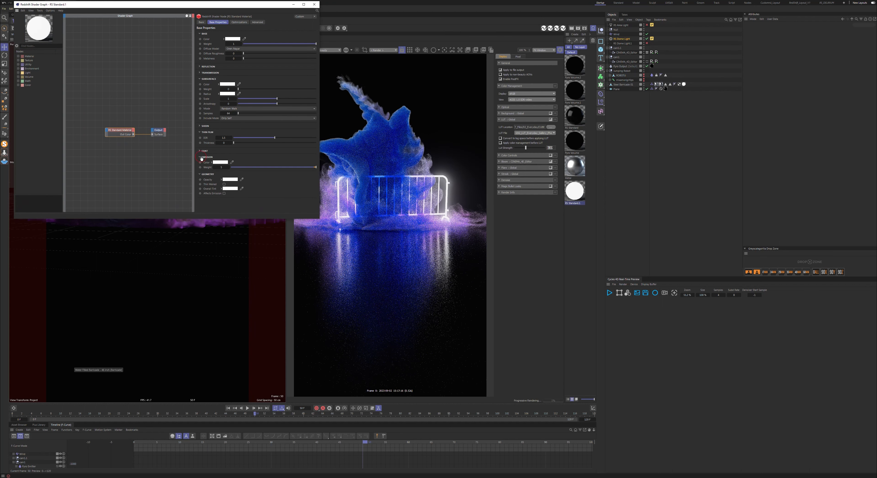
left_click(225, 167)
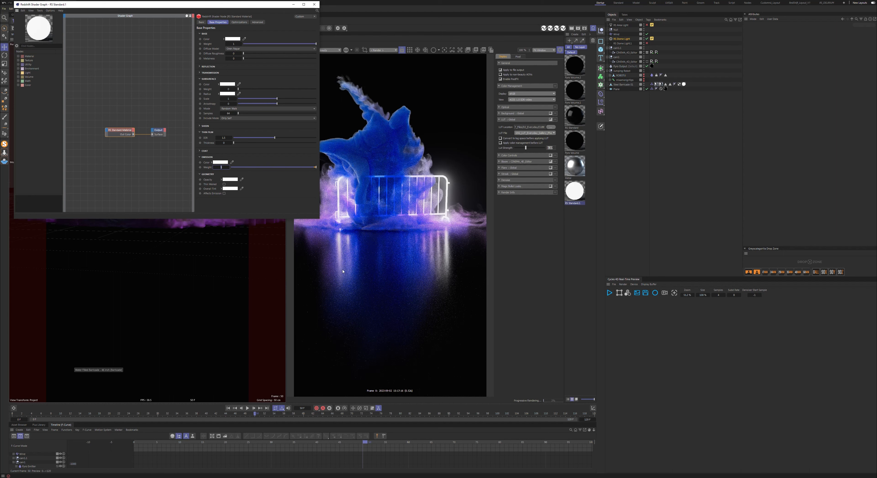
type("10")
key("Return")
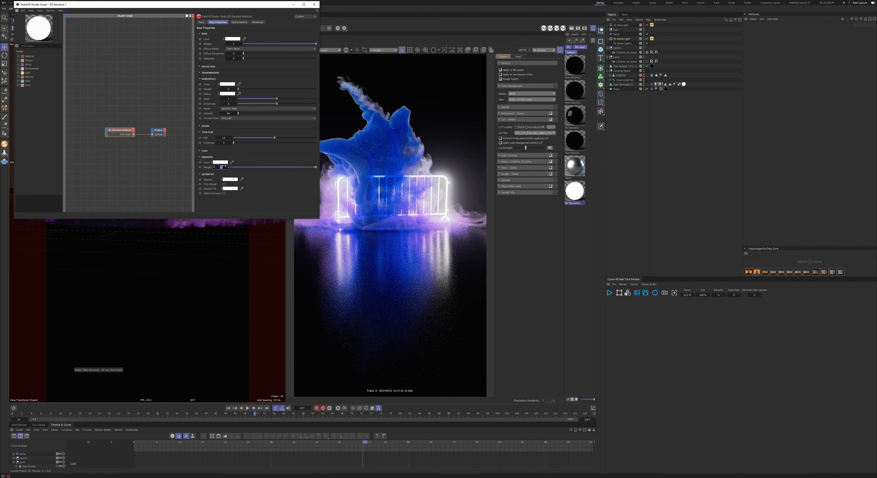
Select the first camera, enlarge the F-curve timeline area and play the animation from the first frame
left_click(627, 52)
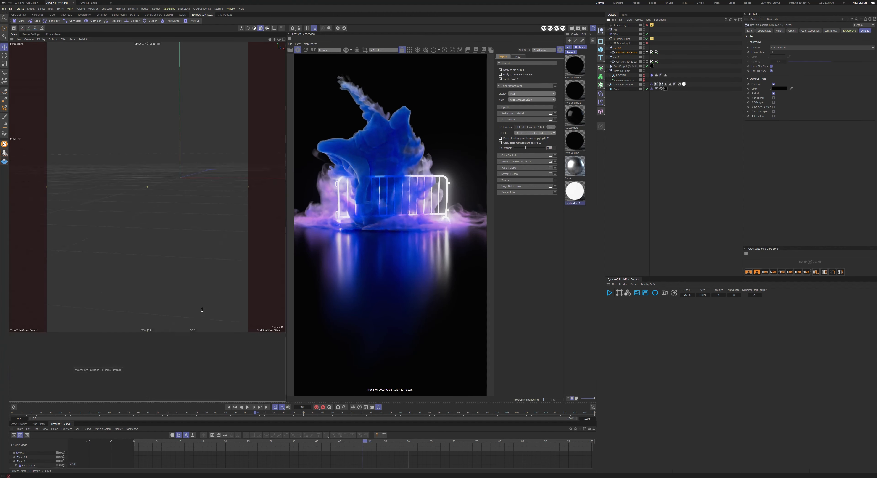
left_click_drag(201, 403, 201, 282)
left_click(228, 286)
left_click(247, 286)
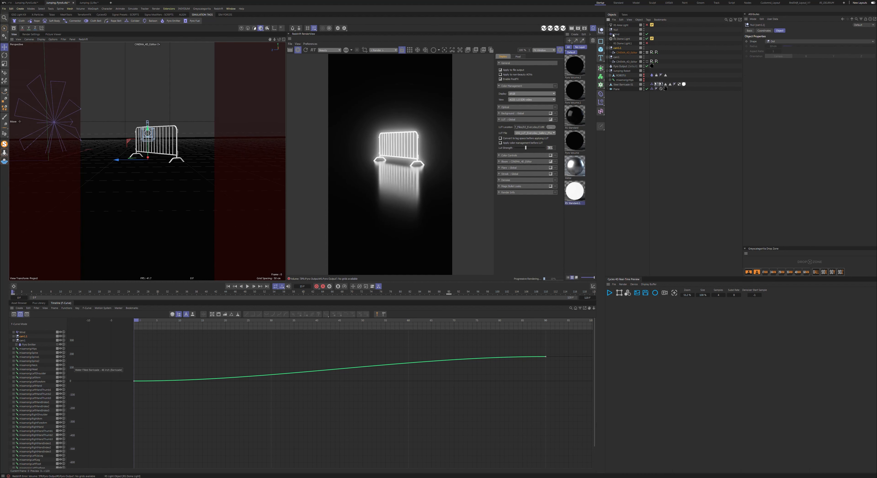
Create a new Null, move it sideways in the viewport and delete it
left_click(601, 31)
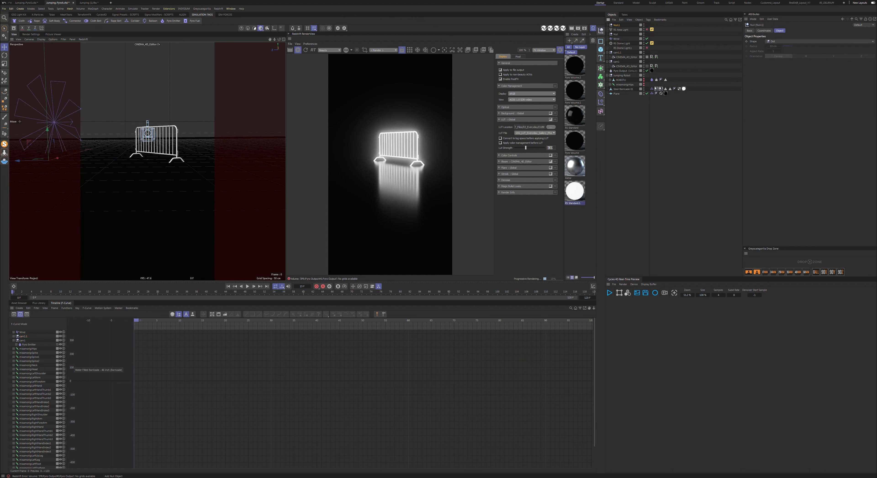
left_click_drag(57, 157, 117, 155)
key("Delete")
Examine the camera's parent null: show its coordinates, frame its animated rotation F-curve and return to the first frame
left_click(618, 49)
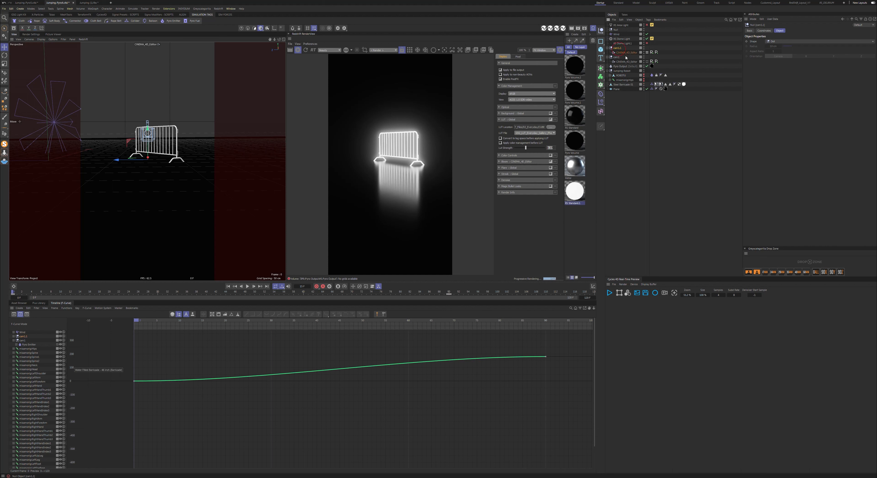
left_click(759, 32)
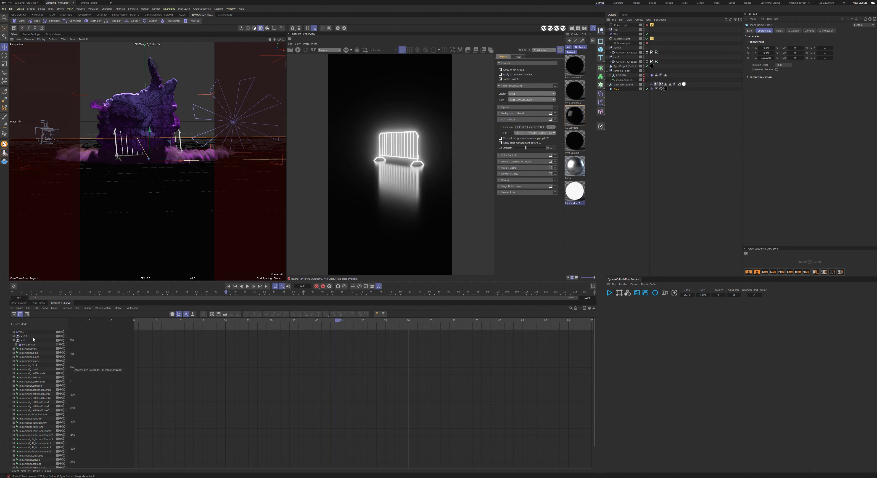
left_click(24, 339)
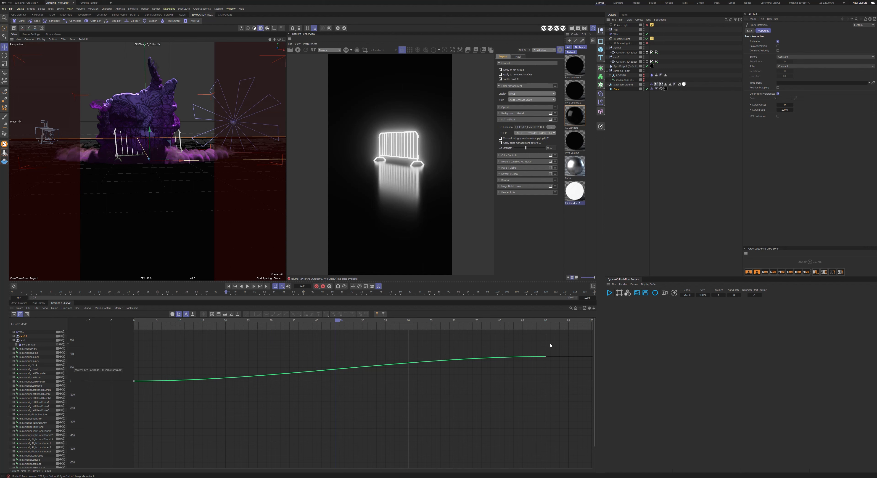
right_click_drag(550, 343, 504, 343, "alt")
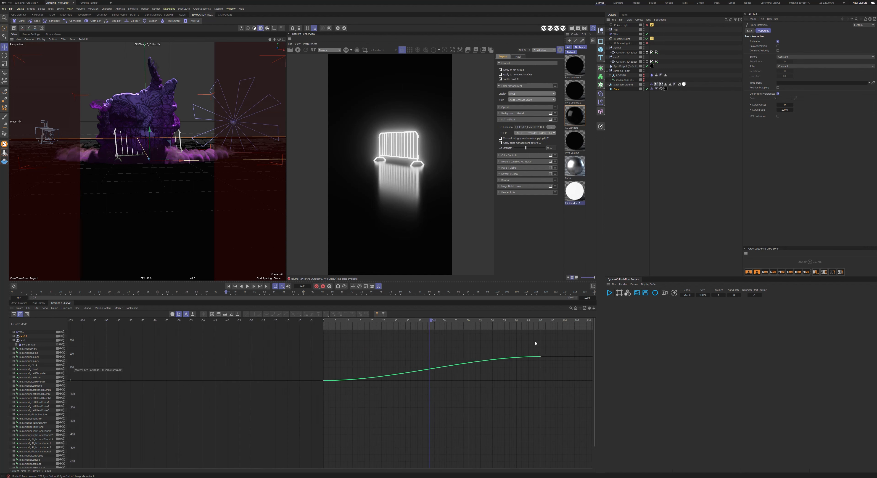
middle_click_drag(536, 342, 381, 359, "alt")
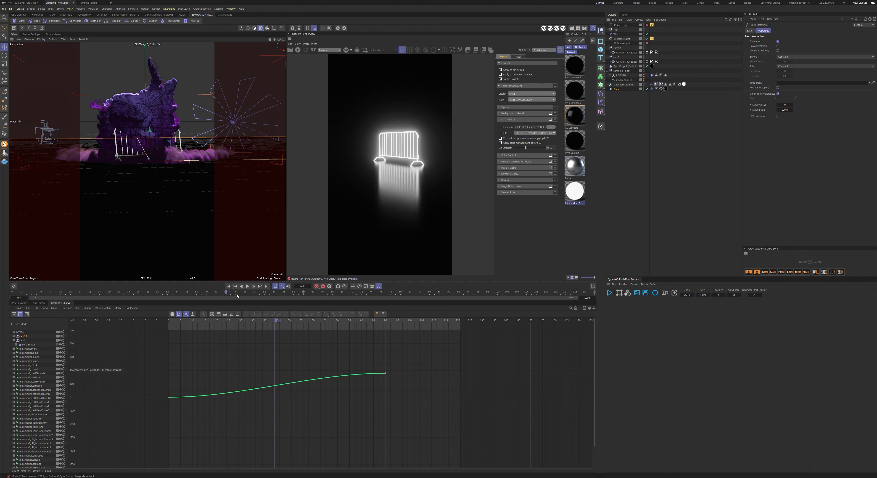
left_click(228, 286)
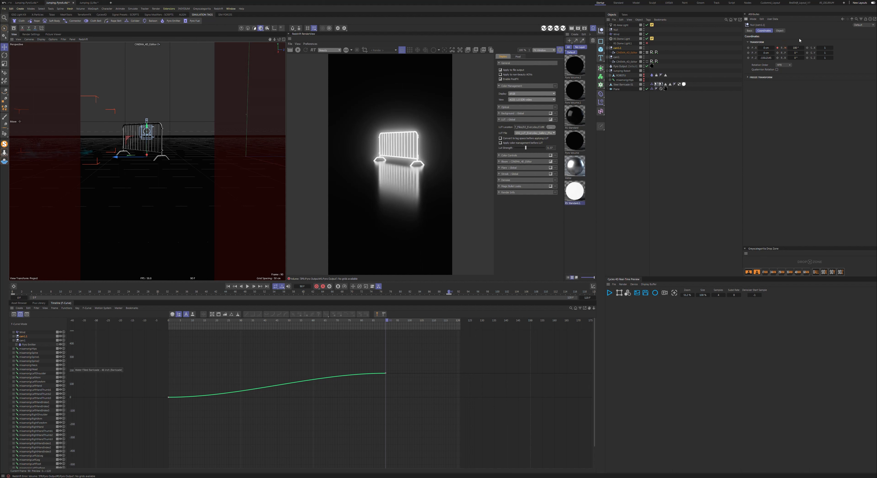
Delete the grey metallic material and switch to the media player with the rendered animation
left_click(576, 162)
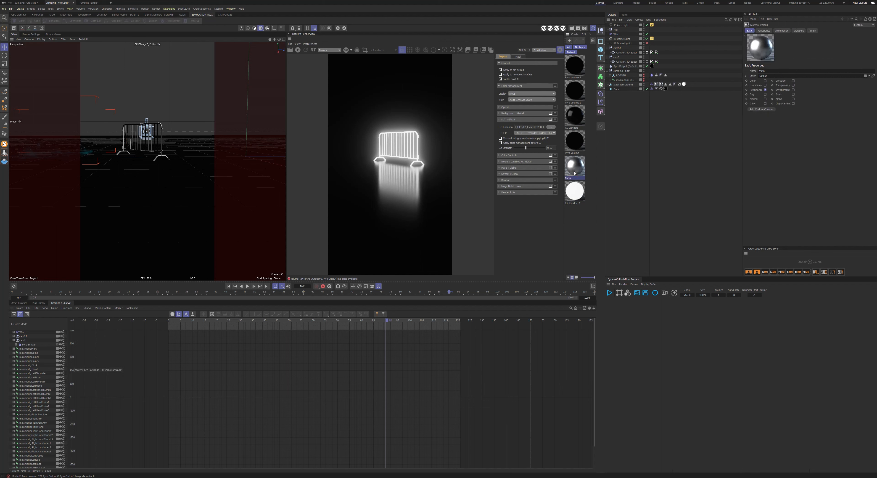
key("Delete")
key("alt+Tab")
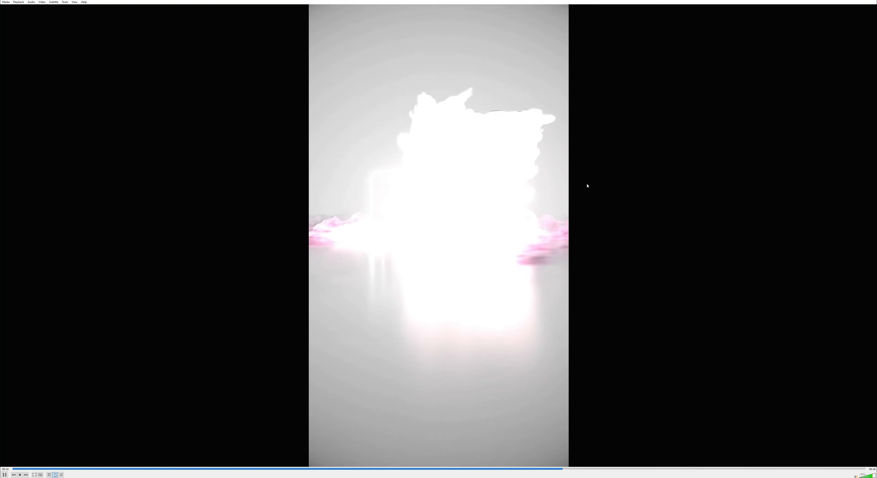
Close the media player to return to Cinema 4D and enlarge the viewport and render view above the timeline
left_click(872, 2)
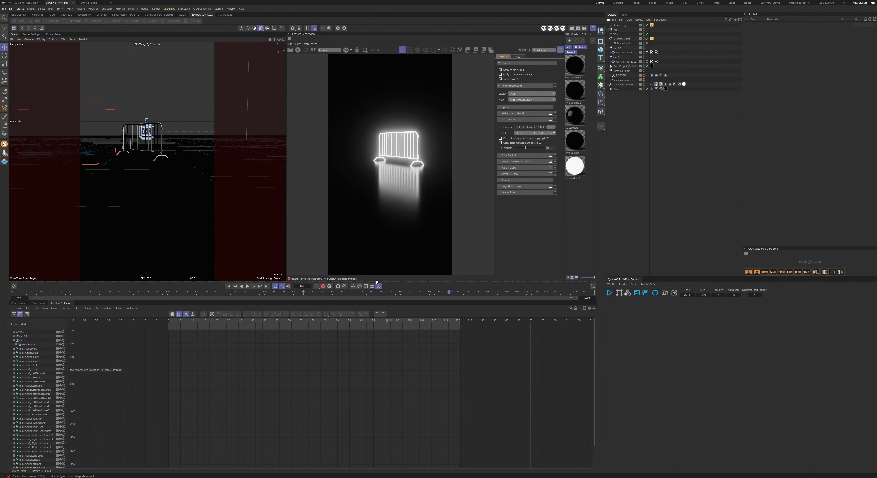
left_click_drag(378, 282, 379, 363)
Duplicate the camera's parent null with its camera to the start of the hierarchy and delete the copied camera's two Signal tags
left_click(628, 52)
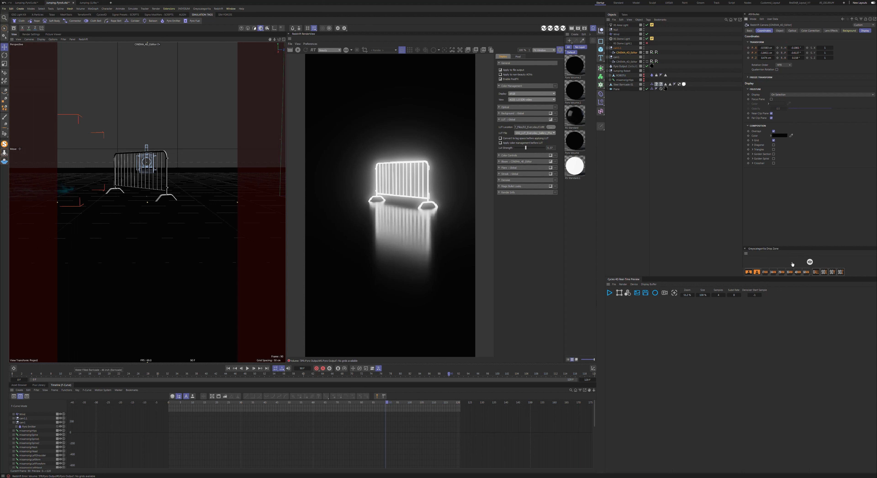
left_click(619, 48)
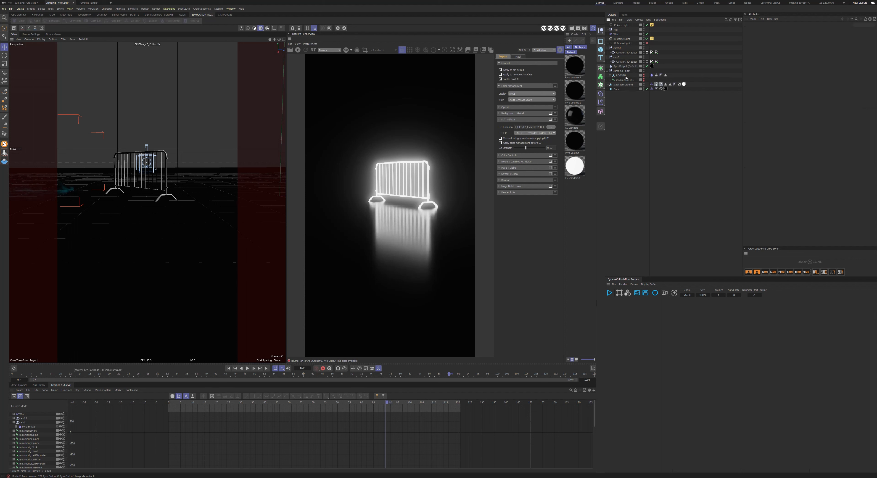
left_click_drag(619, 49, 621, 23, "ctrl")
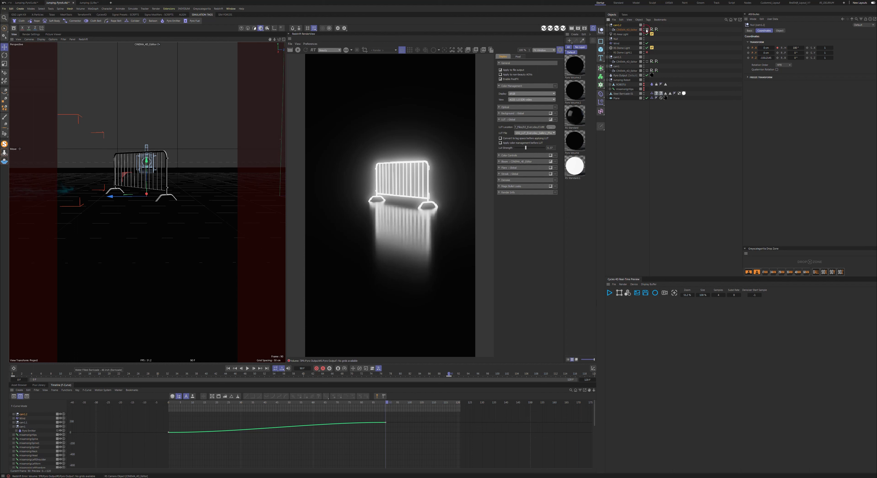
left_click(228, 368)
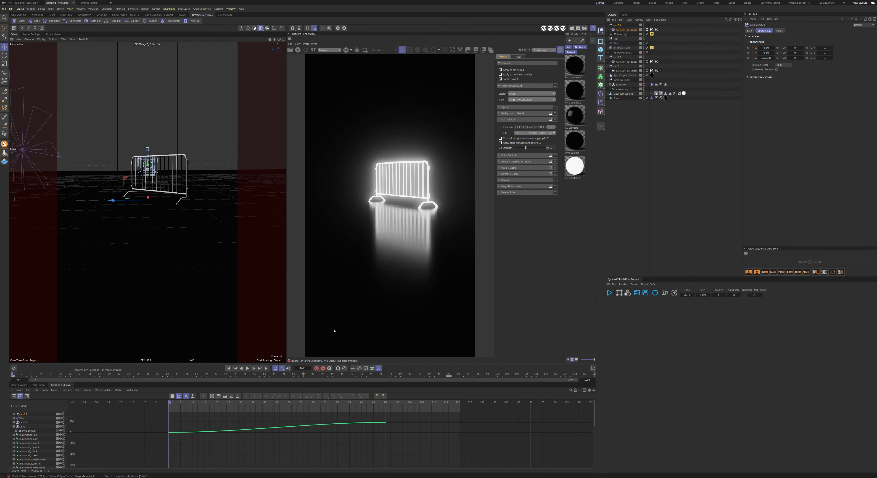
left_click_drag(650, 27, 670, 33)
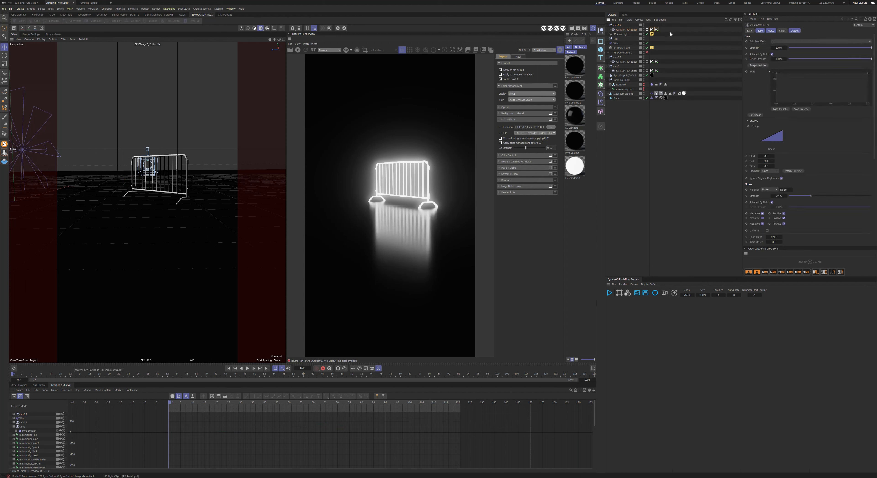
key("Delete")
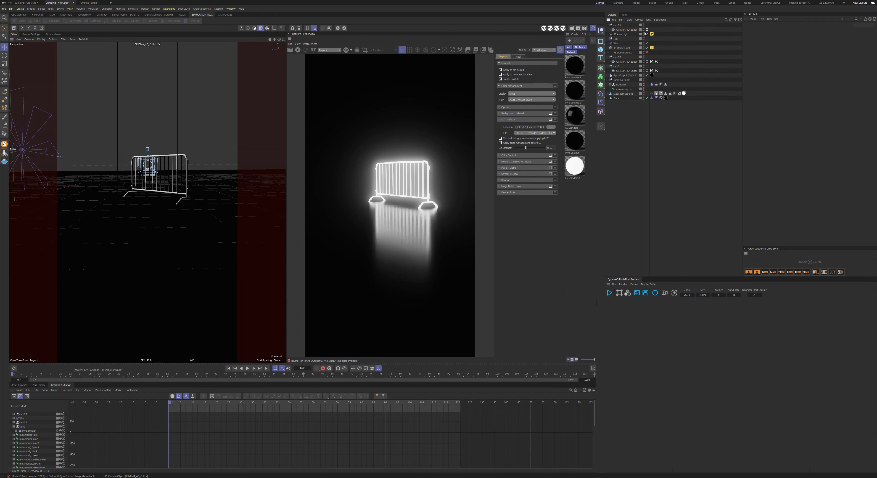
Add a Signal tag driving the copied camera's position and give it a Noise modifier
left_click(626, 29)
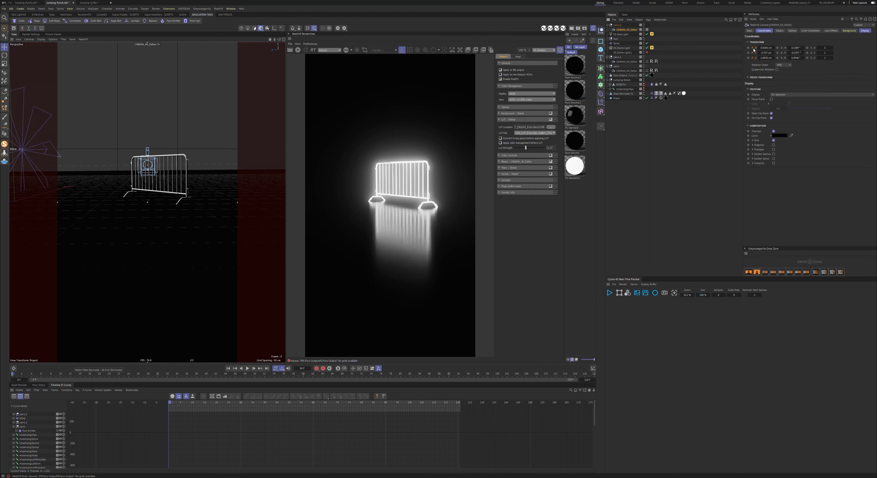
left_click_drag(811, 248, 810, 262)
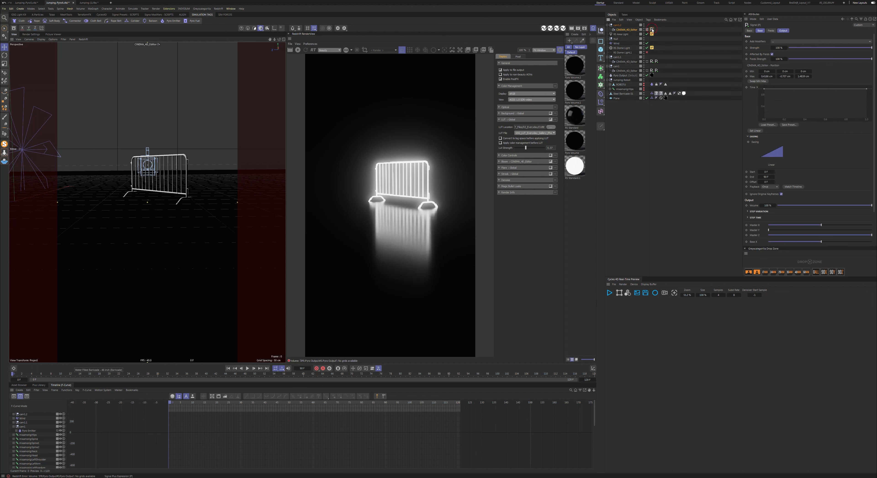
left_click(774, 41)
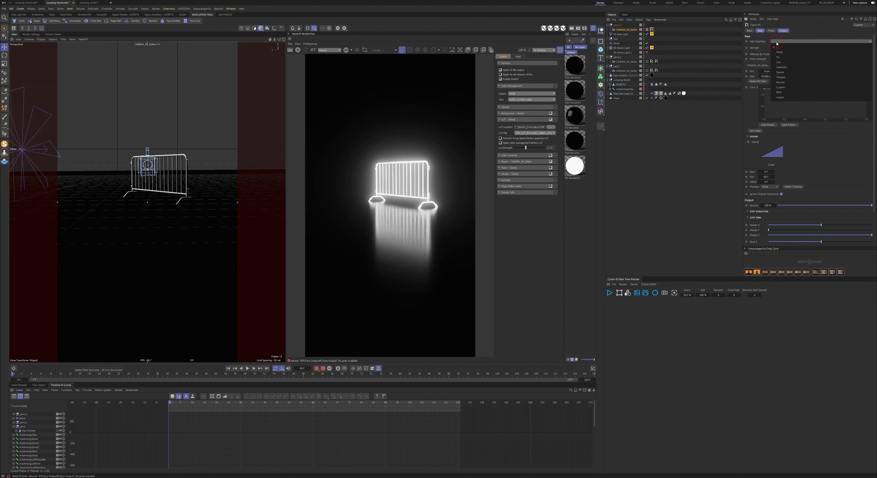
left_click(780, 55)
left_click(780, 31)
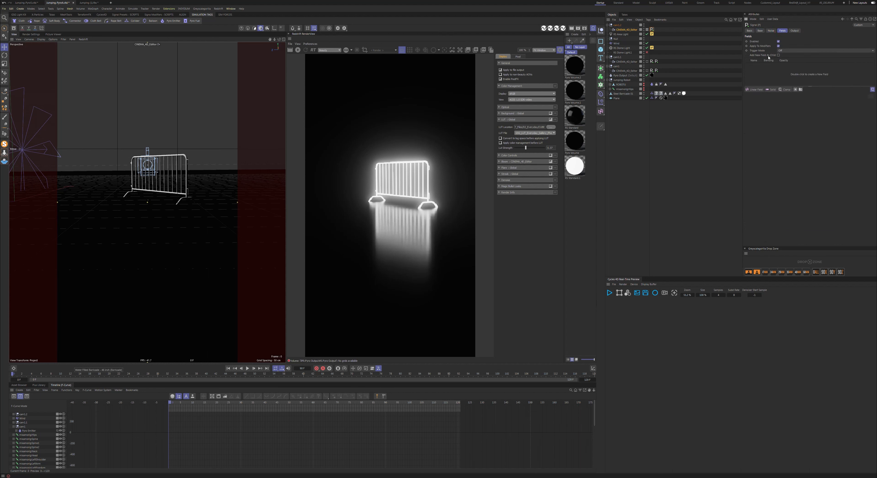
left_click(771, 31)
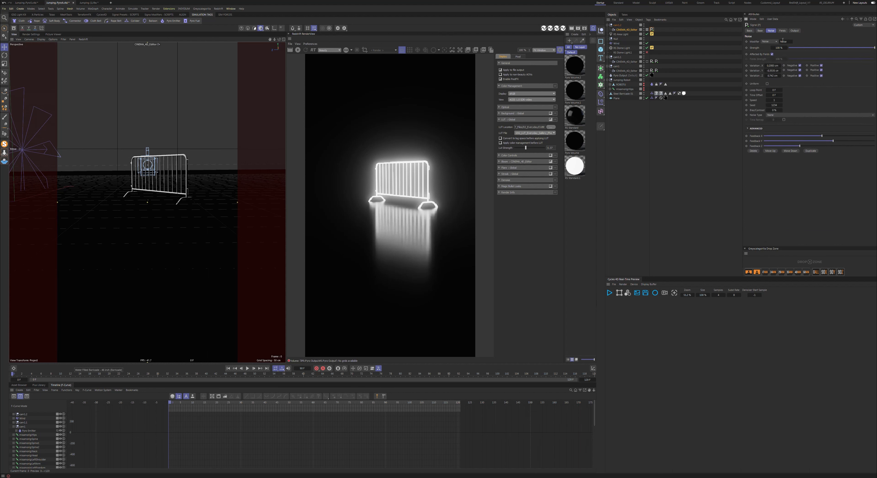
Set the position noise strength to 19% and its X, Y and Z variation to 5 cm each
left_click(780, 48)
type("19")
key("Return")
left_click(778, 67)
type("5")
key("Tab")
type("5")
key("Tab")
type("5")
key("Return")
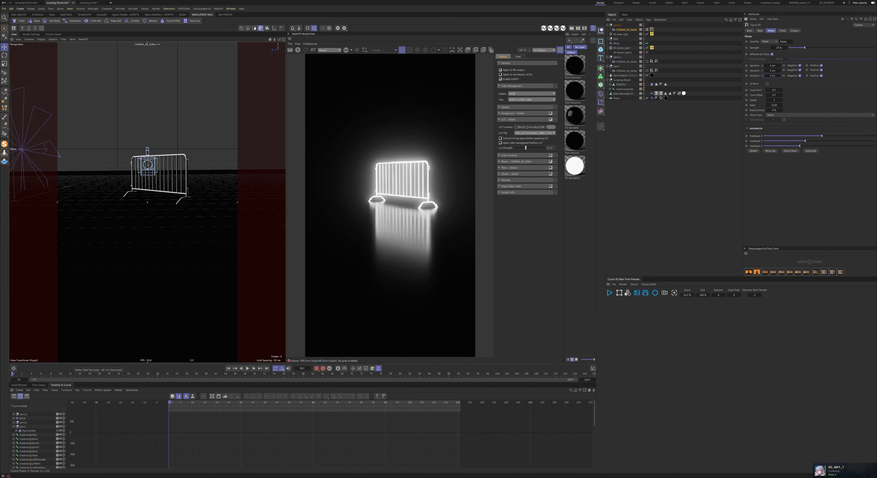
Set the position noise loop point to 121 F, speed to 0.5 and contrast to 12%, and change its seed
left_click(775, 89)
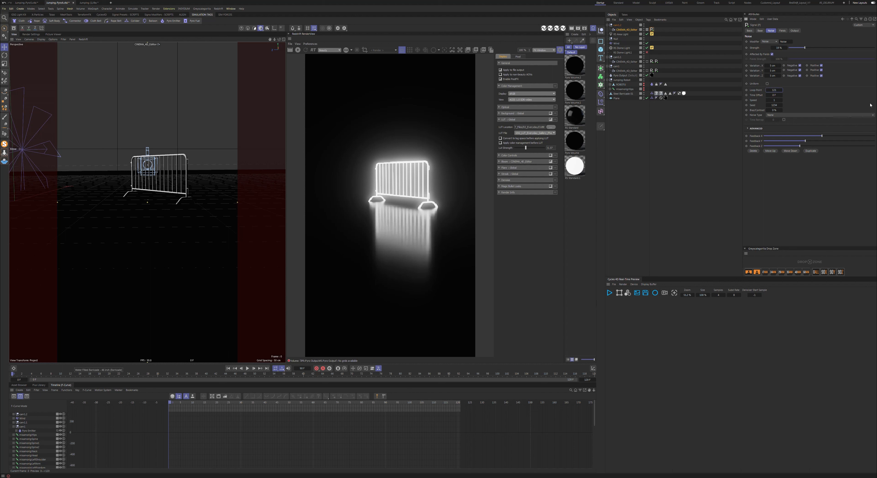
key("Return")
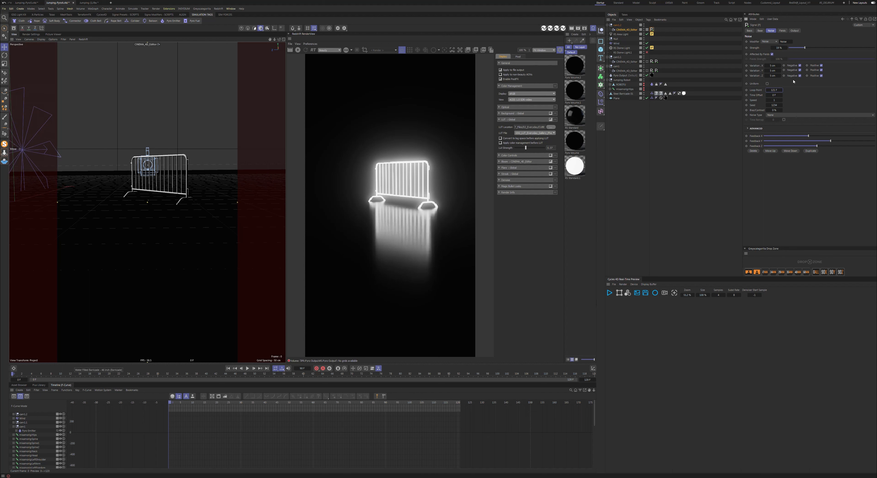
left_click(775, 100)
type("0.5")
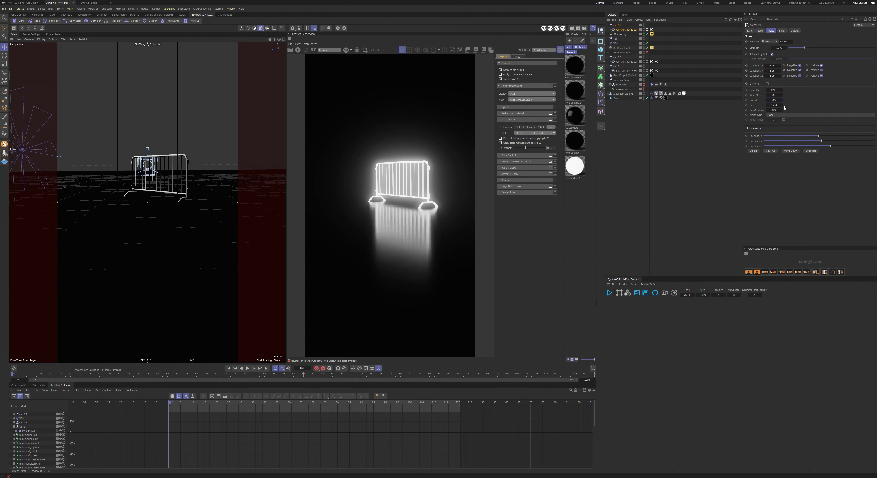
left_click(773, 110)
type("12")
key("Return")
left_click_drag(767, 105, 741, 98)
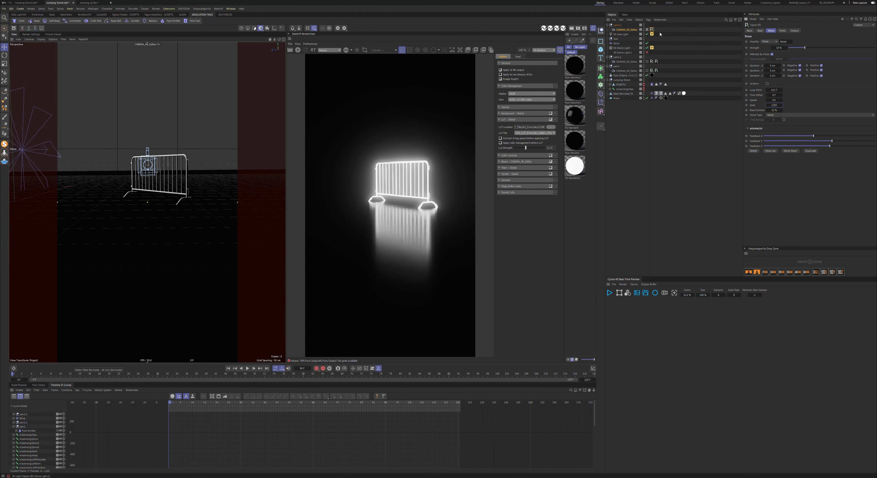
Add a second Signal tag driving the copied camera's rotation and give it a Noise modifier
left_click(622, 31)
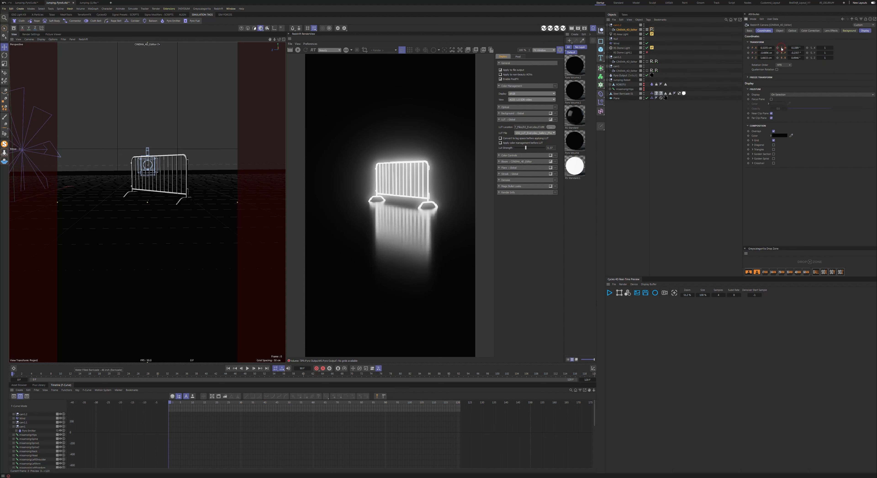
left_click(652, 30)
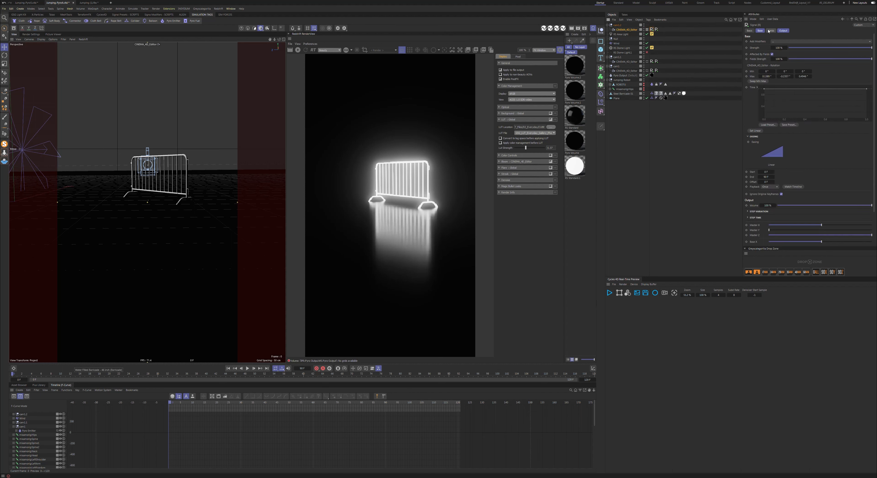
left_click(783, 41)
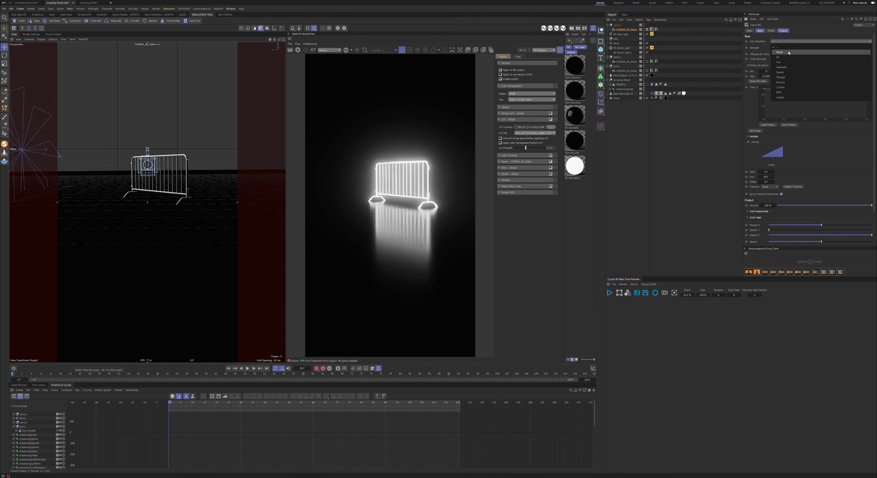
left_click(784, 55)
Set the rotation noise strength to 27% and its X, Y and Z variation to 3°, 2° and 3°
left_click(779, 48)
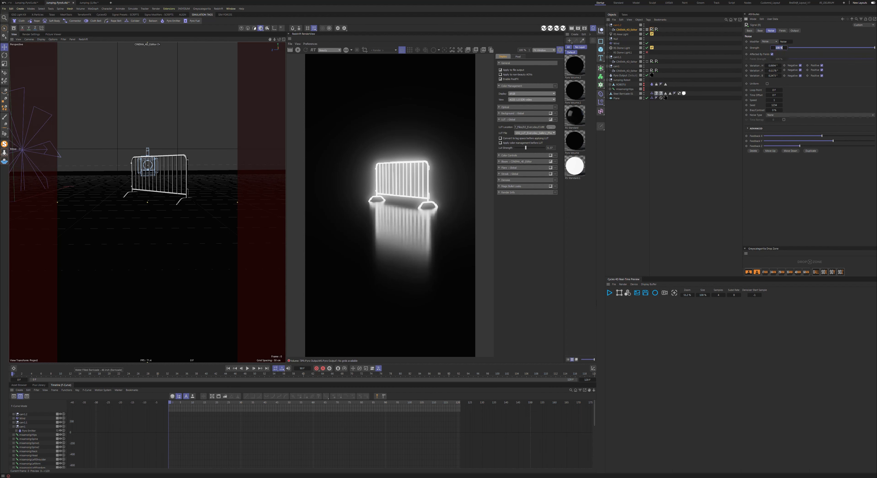
type("27")
key("Return")
left_click(769, 65)
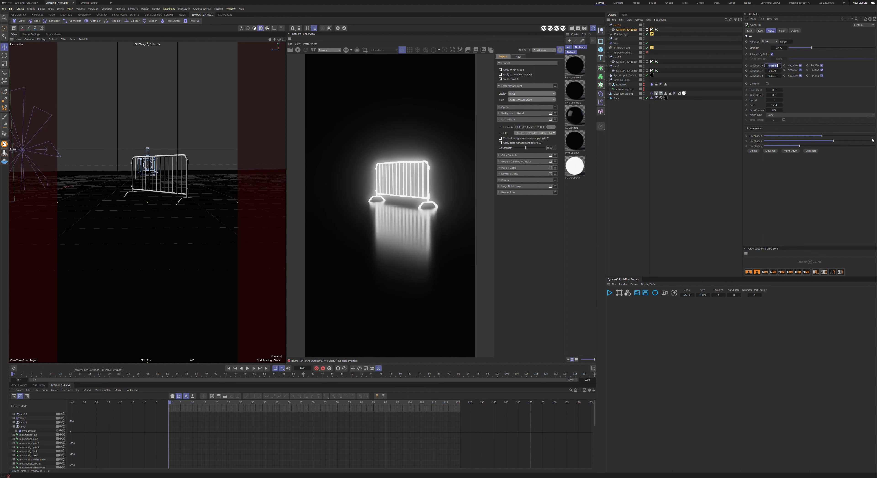
type("3")
key("Tab")
type("2")
key("Tab")
type("3")
key("Return")
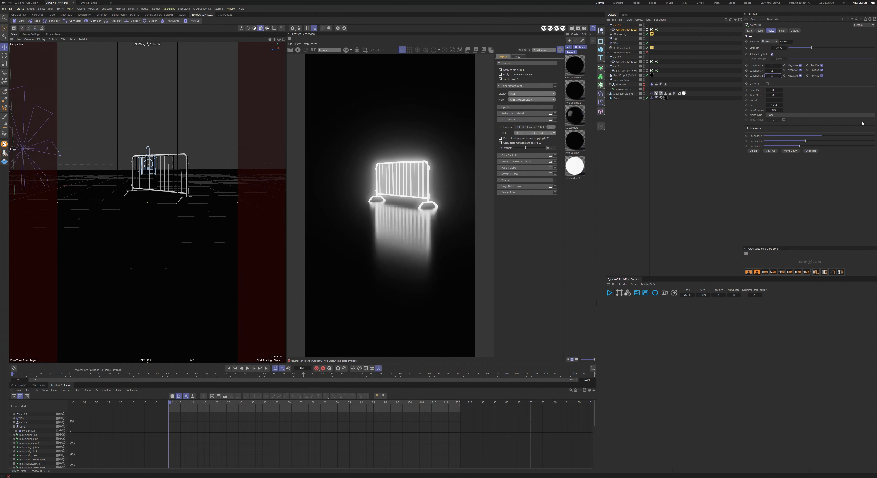
Set the rotation noise loop point to 121 F and its contrast to 12%
left_click(774, 90)
type("121")
key("Return")
left_click(776, 109)
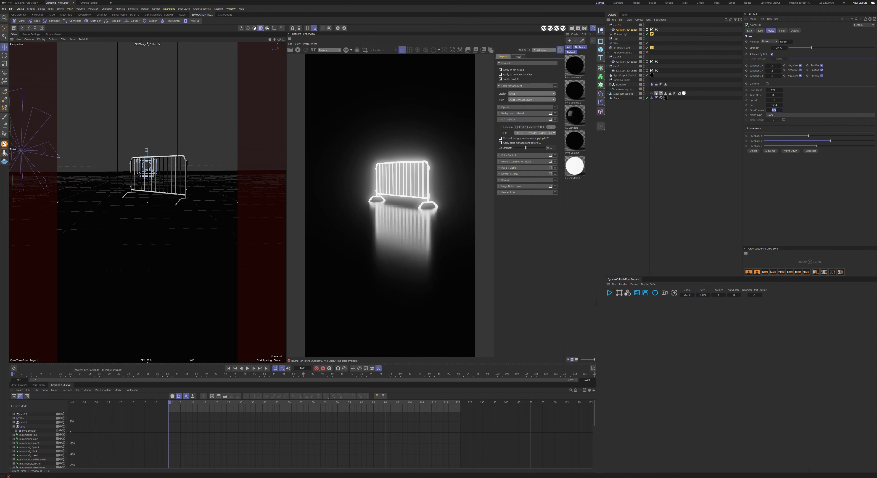
type("12")
key("Return")
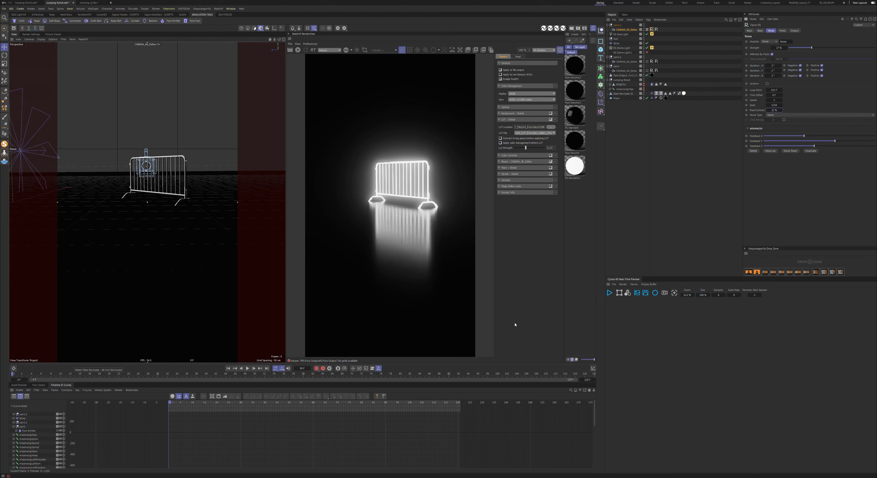
Play the animation to check the camera shake and move to the last frame
left_click(248, 368)
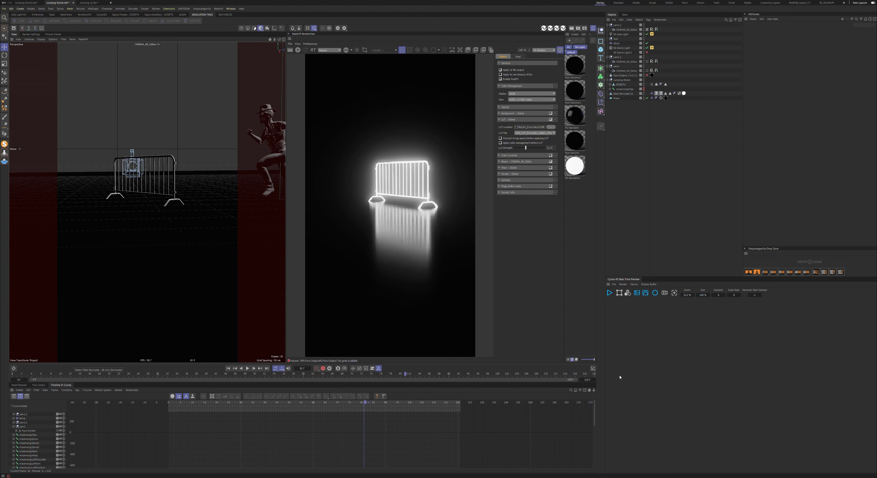
left_click(596, 375)
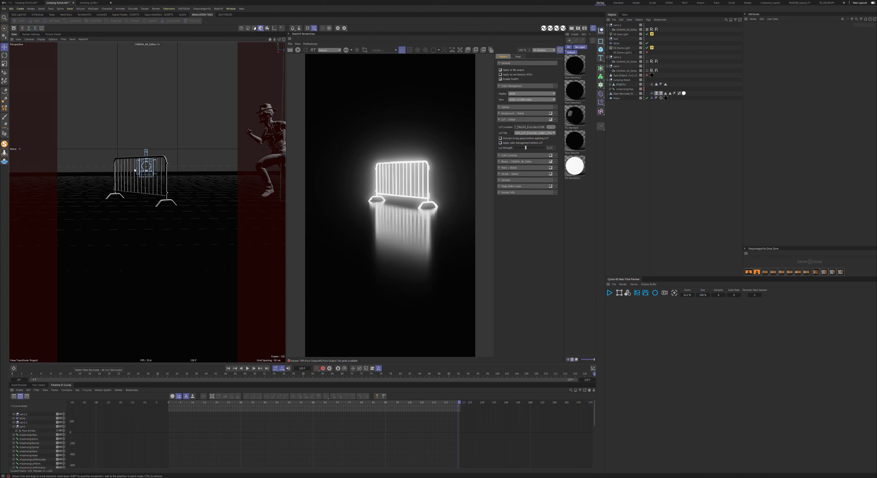
Duplicate the new camera rig once more and keyframe the copy's parent null heading rotation at 180° on the first frame
left_click(619, 25)
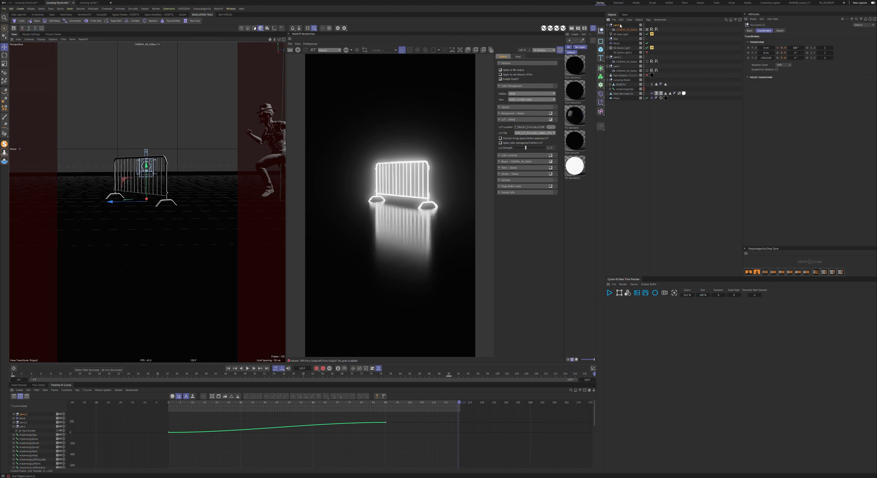
left_click_drag(620, 20, 621, 23, "ctrl")
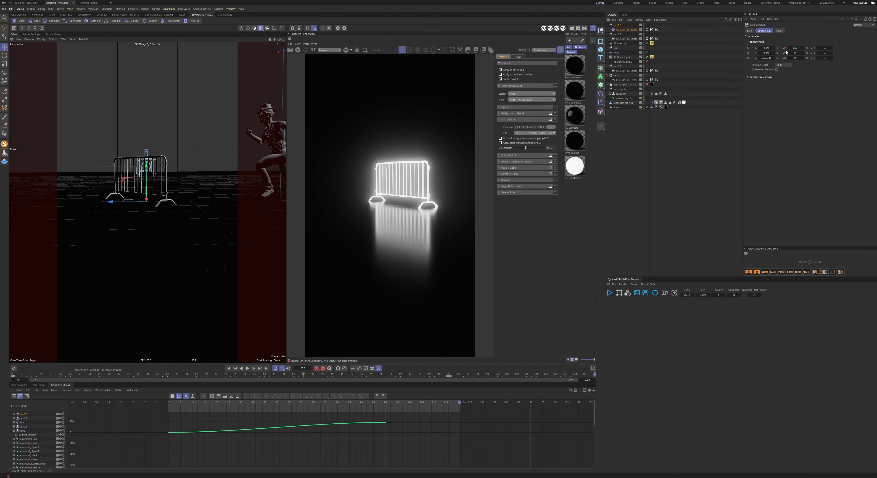
key("shift+f")
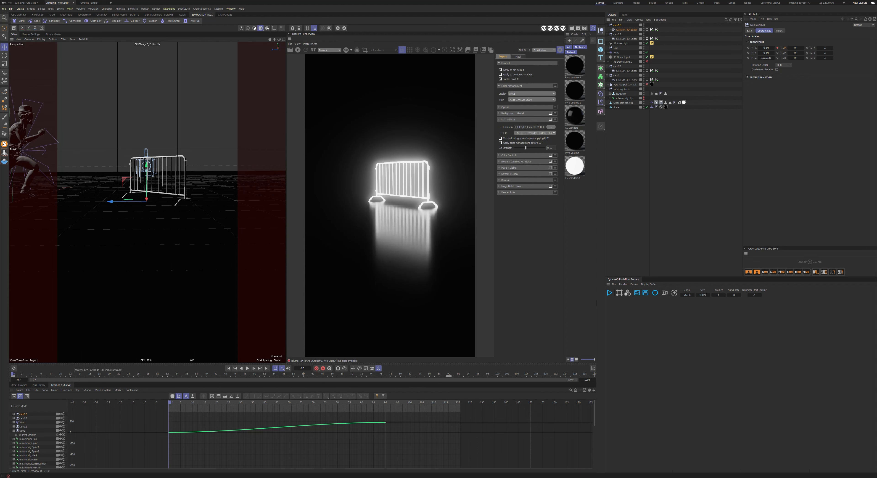
left_click(794, 47)
type("180")
key("Return")
key("shift+g")
left_click_drag(467, 411, 455, 429)
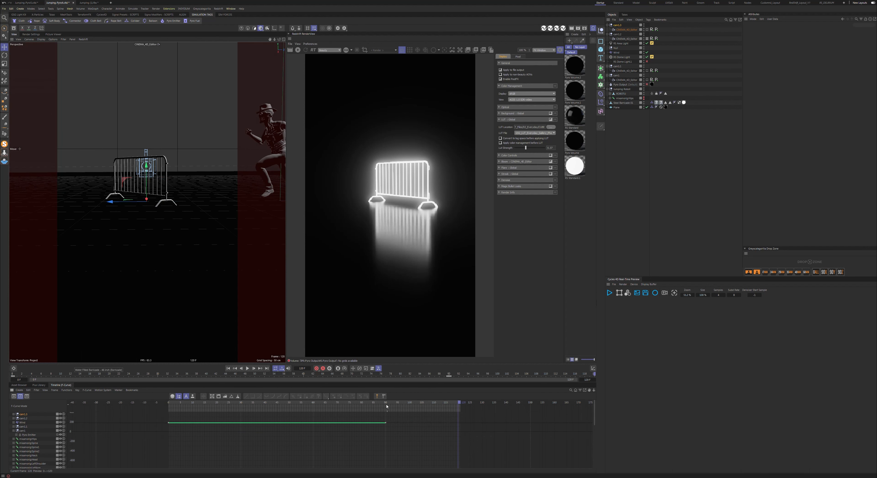
Keyframe the newest camera null's heading rotation at 360° on frame 90
left_click(386, 404)
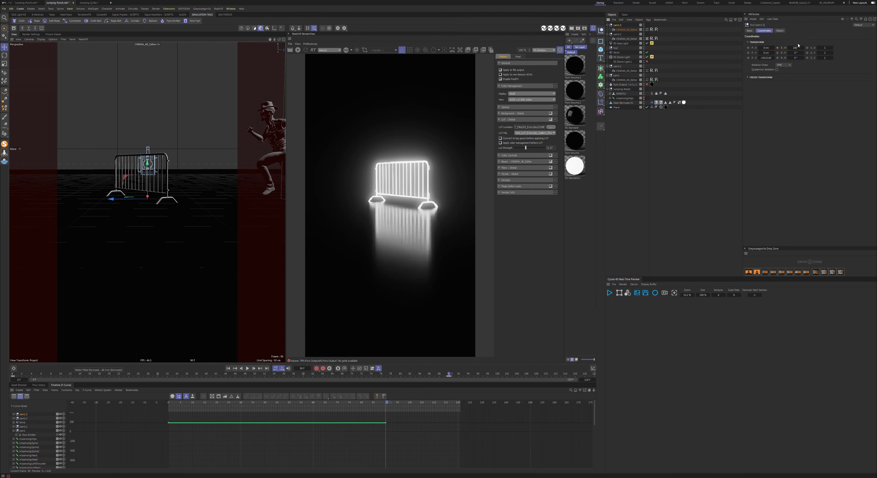
double_click(797, 48)
type("060")
key("Return")
left_click(778, 48)
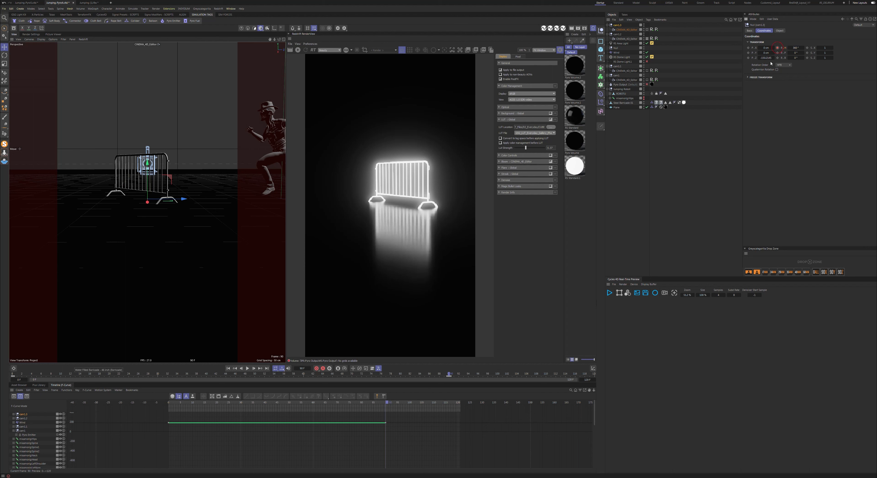
Apply ease interpolation to both heading rotation keys of the newest camera null
left_click_drag(436, 454, 74, 372)
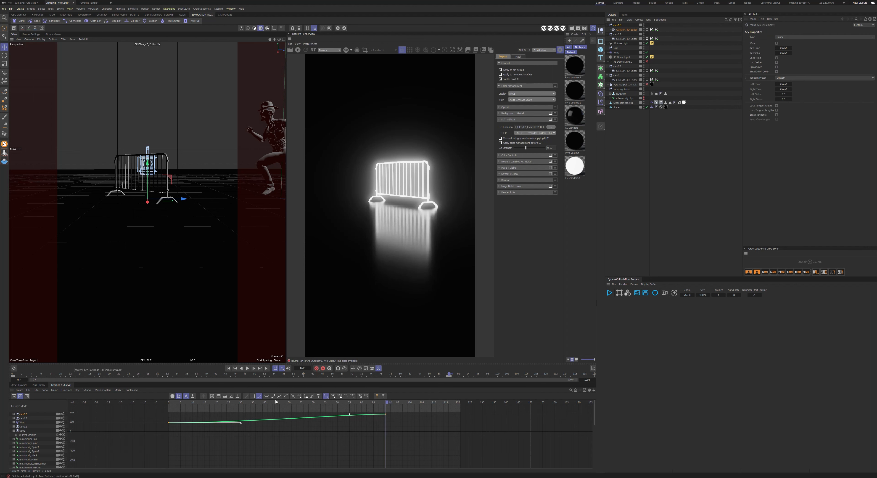
left_click(279, 397)
left_click(396, 436)
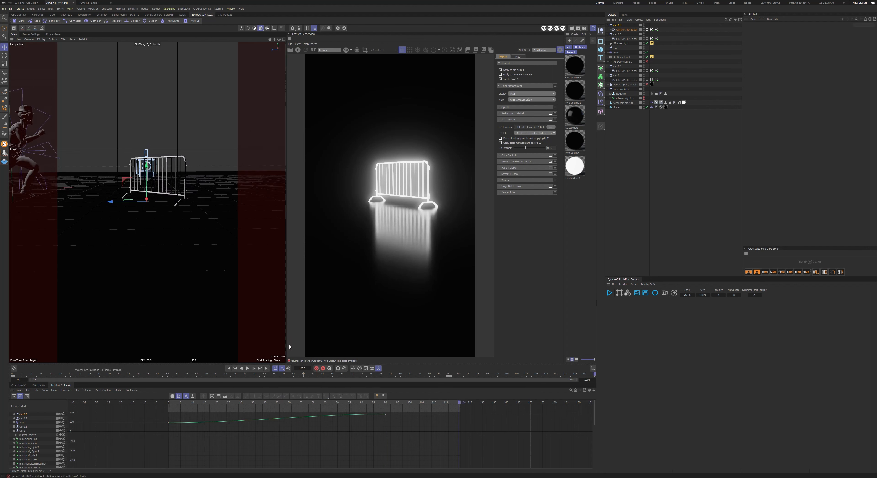
Compare the views of the two newest orbiting cameras at the first and last frames of the animation
left_click(647, 39)
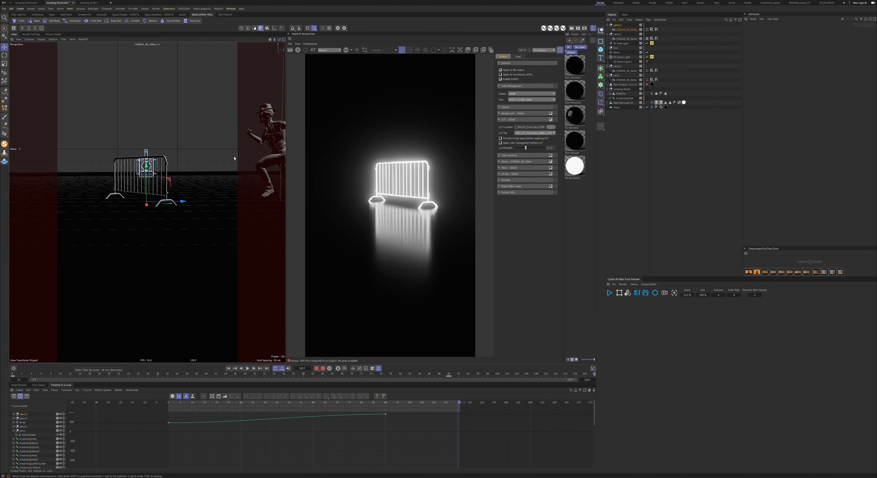
left_click(648, 30)
left_click(12, 374)
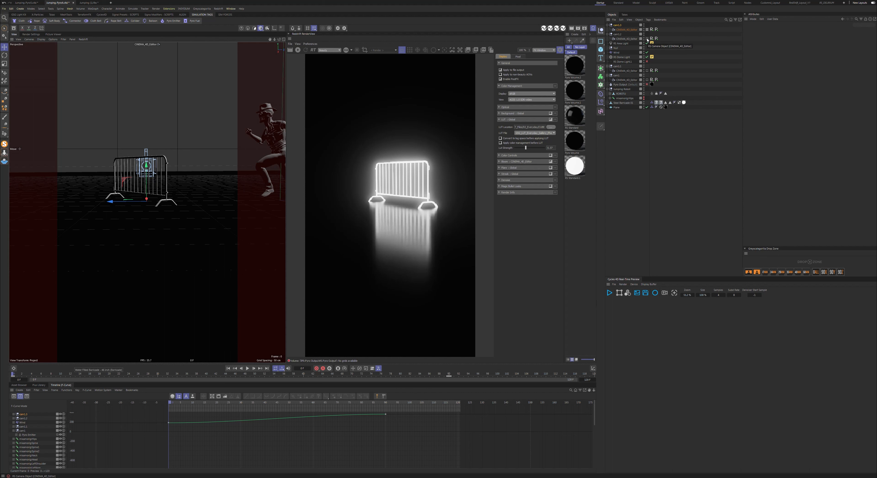
left_click(648, 39)
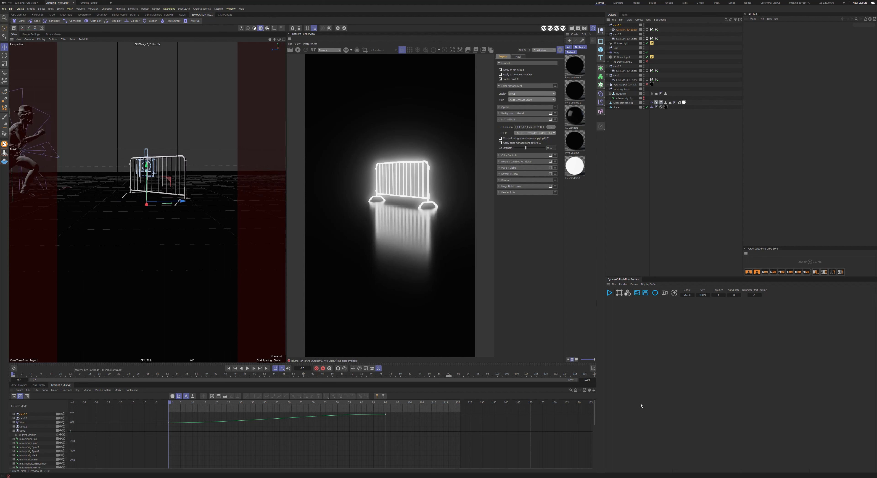
left_click(594, 373)
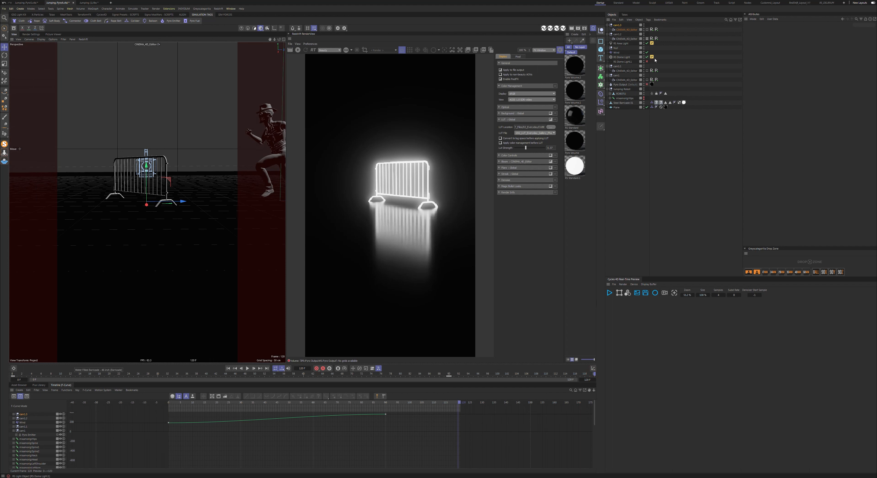
left_click(646, 39)
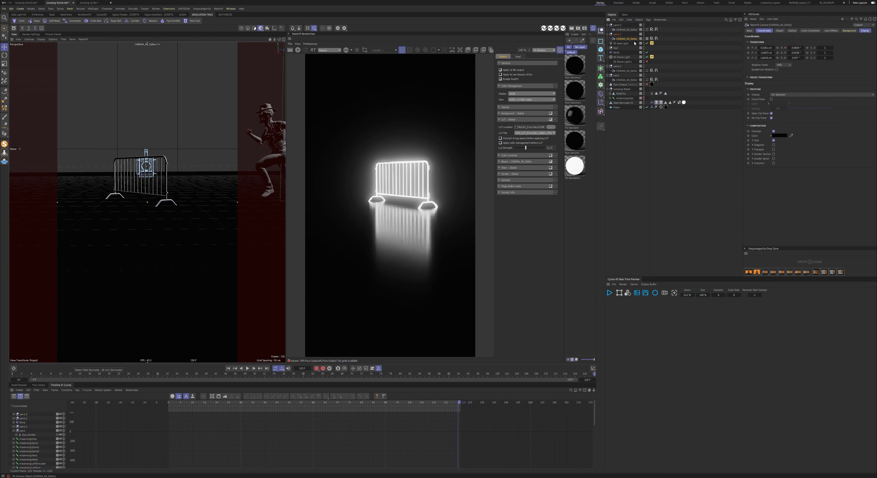
left_click(633, 30)
left_click(647, 30)
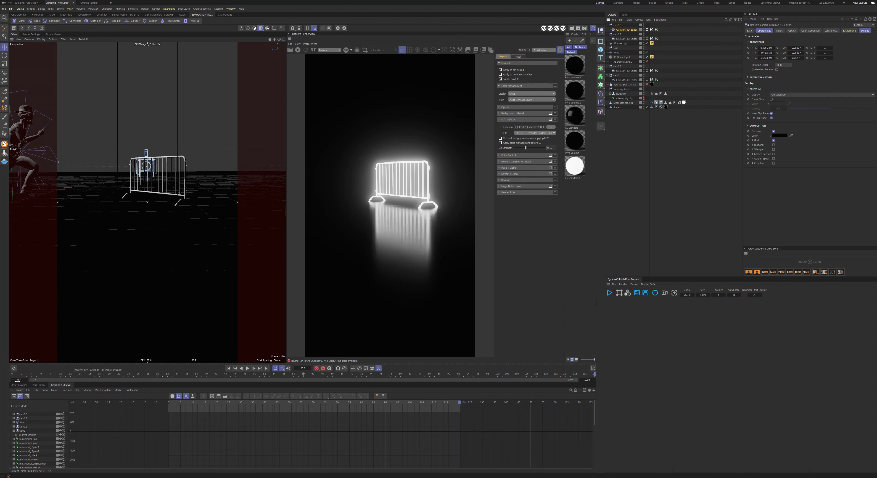
left_click(14, 374)
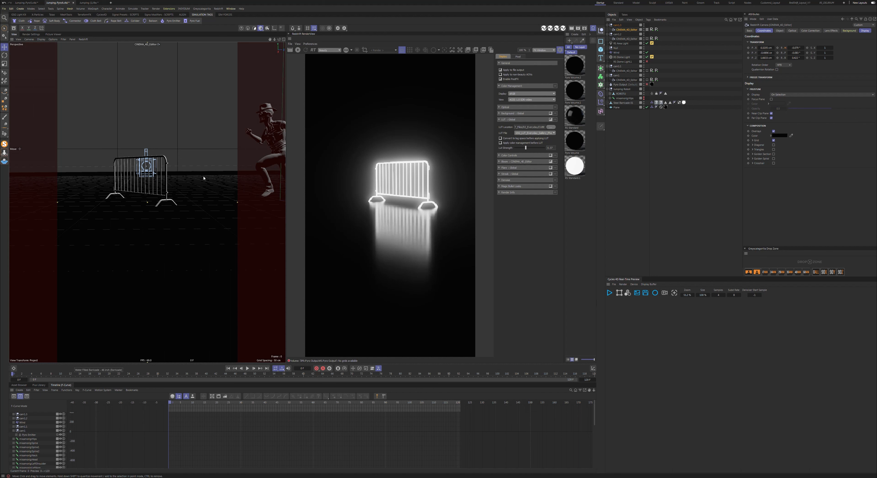
left_click(595, 375)
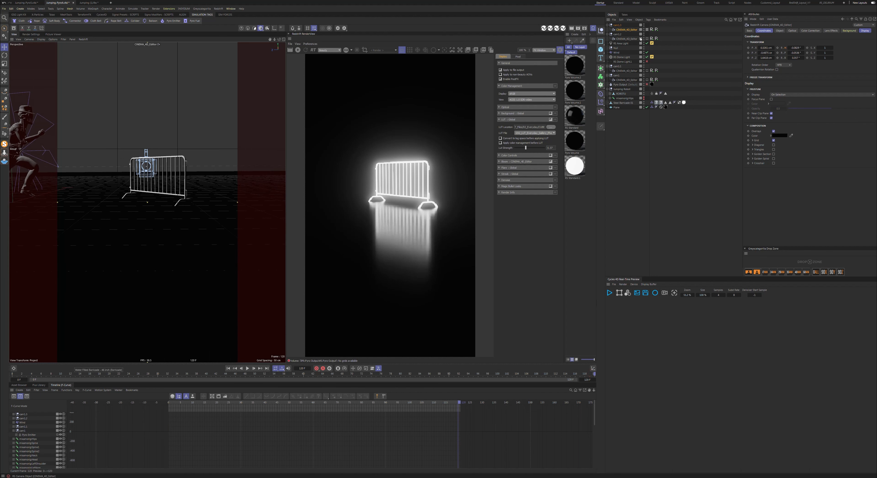
left_click(627, 39)
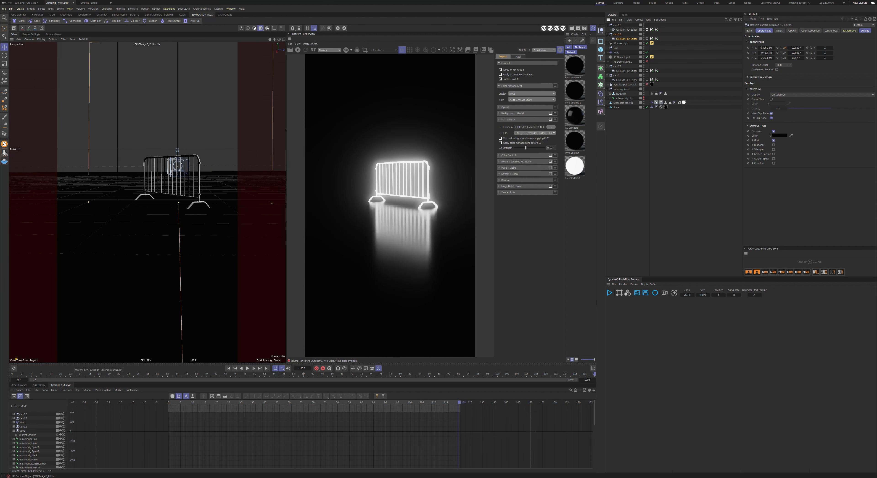
left_click(9, 375)
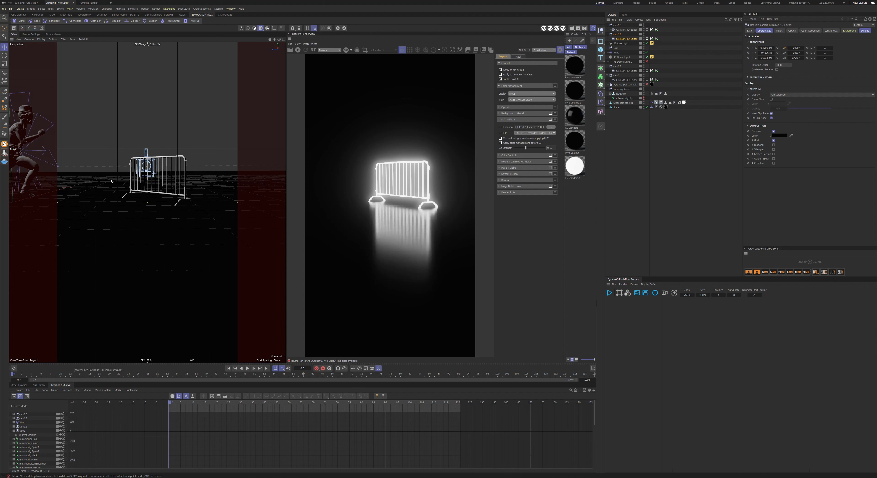
Review the newest camera null, the Pyro Output's cache settings and the character's Pyro Emitter tag
left_click(619, 25)
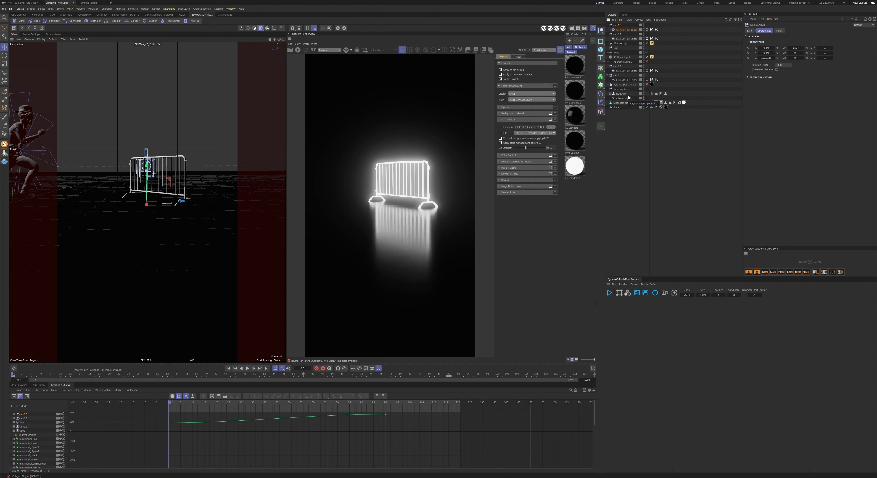
left_click(626, 71)
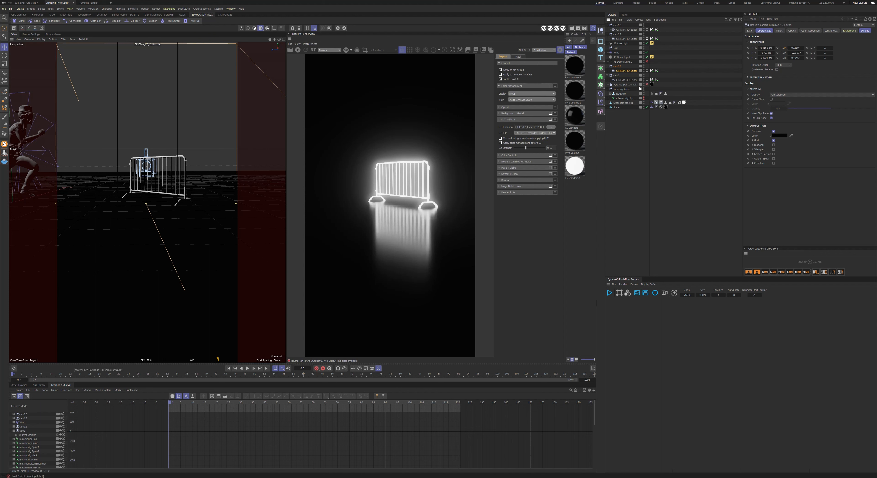
left_click(627, 84)
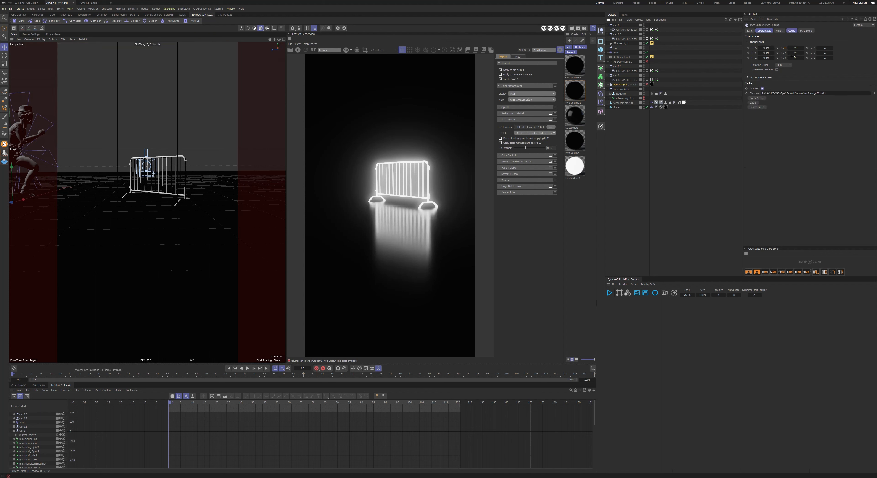
left_click(780, 31)
left_click(791, 31)
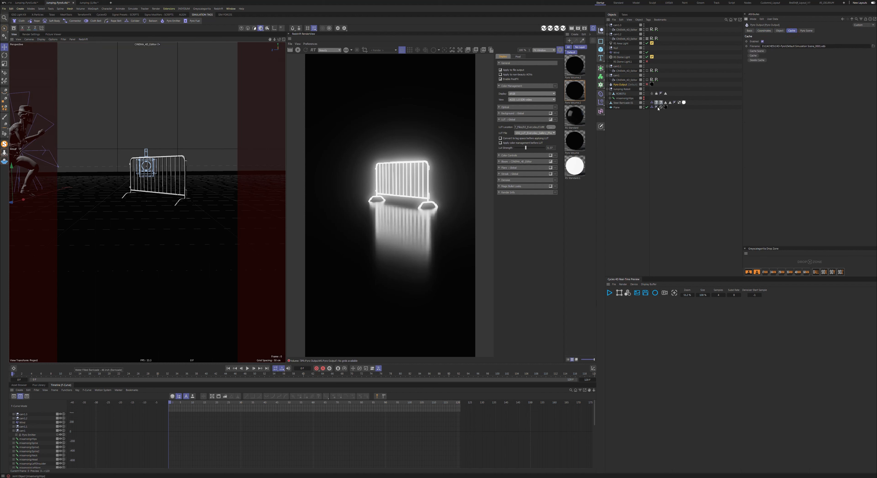
left_click(653, 94)
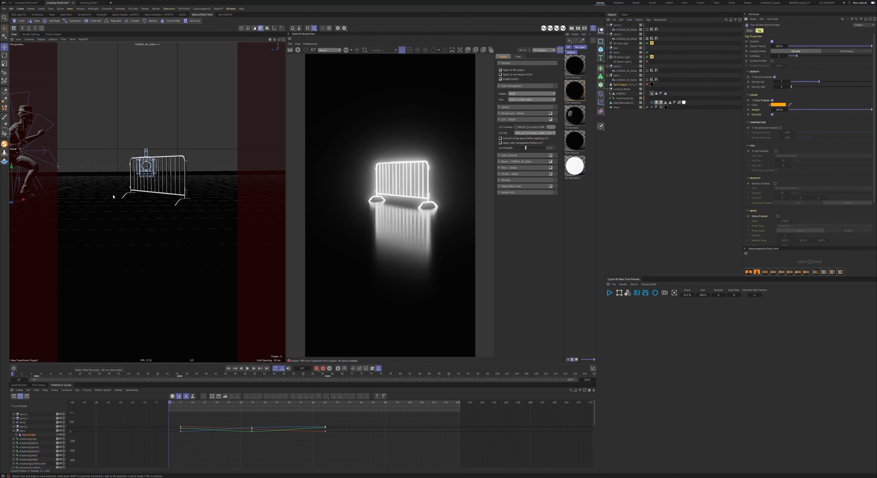
Enlarge the viewport and render view above the timeline and switch to the white-background jumping project
left_click(23, 3)
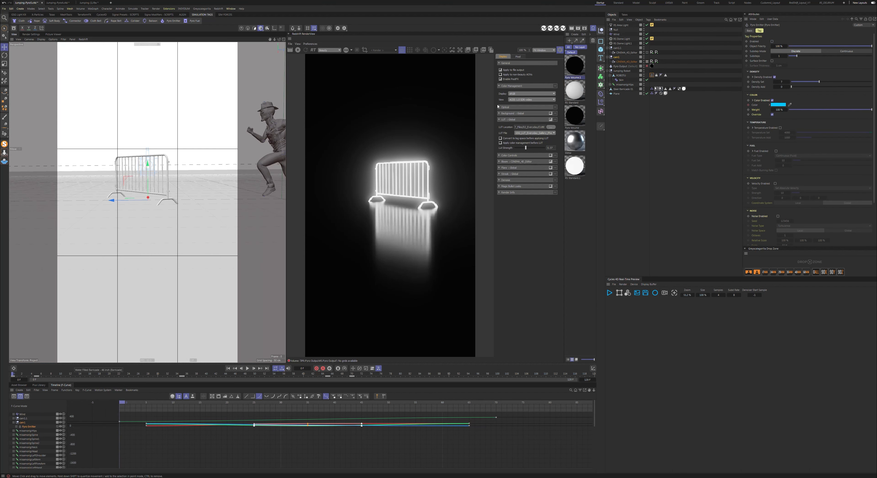
left_click(63, 3)
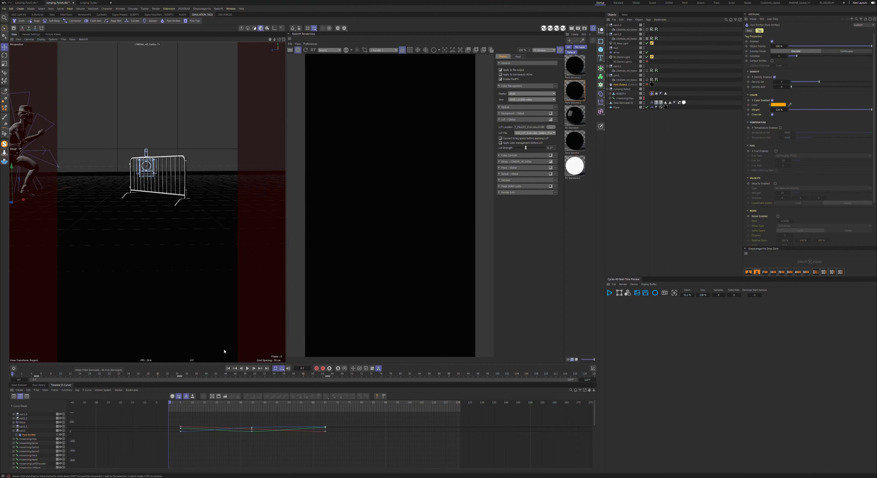
left_click_drag(243, 362, 243, 403)
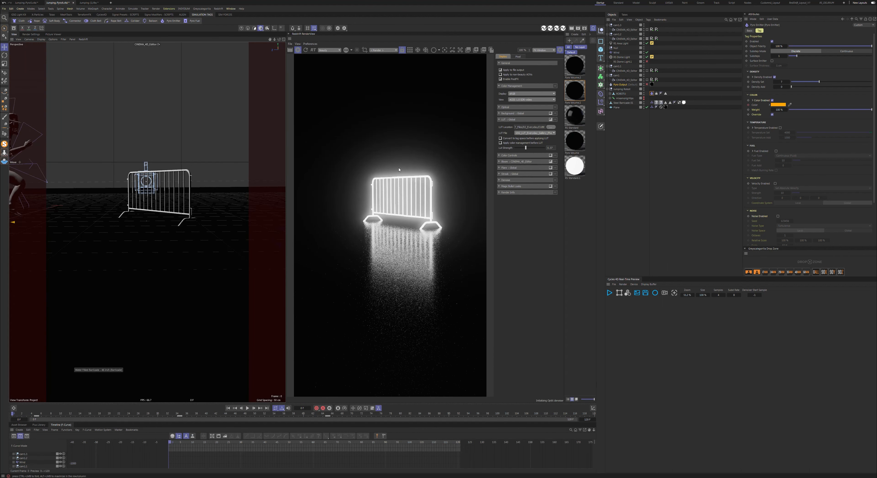
left_click(25, 3)
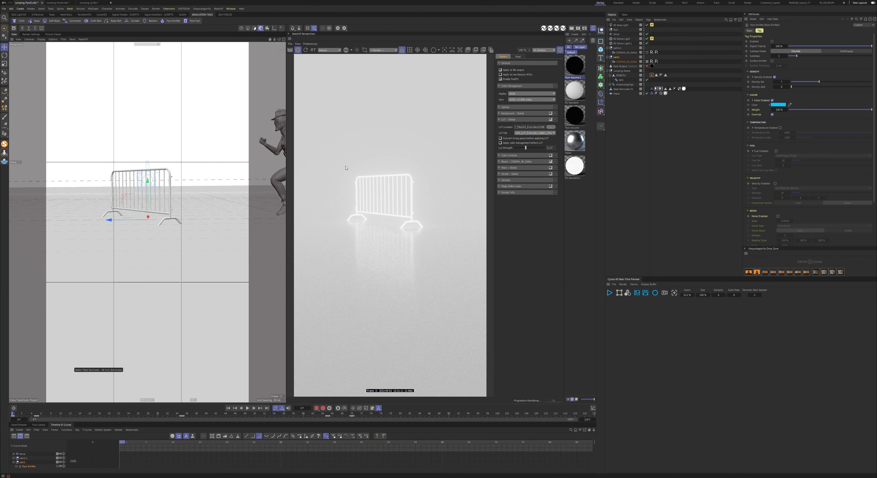
Enable the Pyro Emitter and Pyro Output, play the simulation to frame 78 and stop the live render
left_click(772, 41)
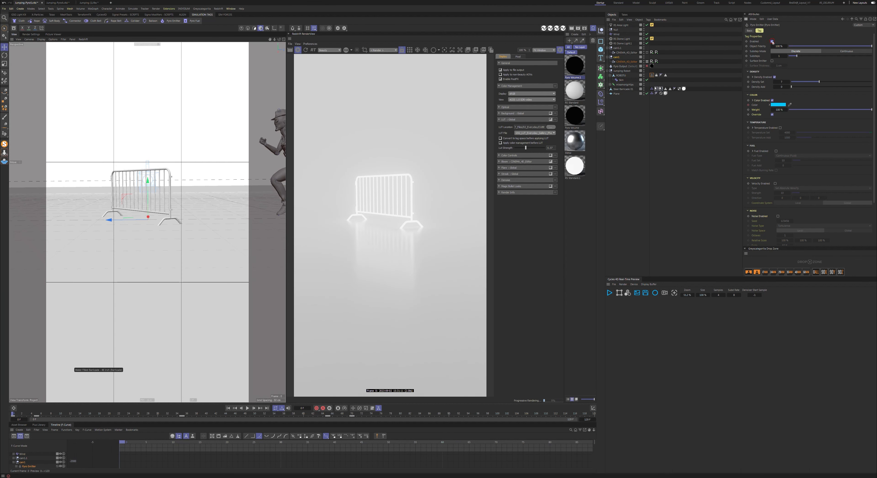
left_click(647, 66)
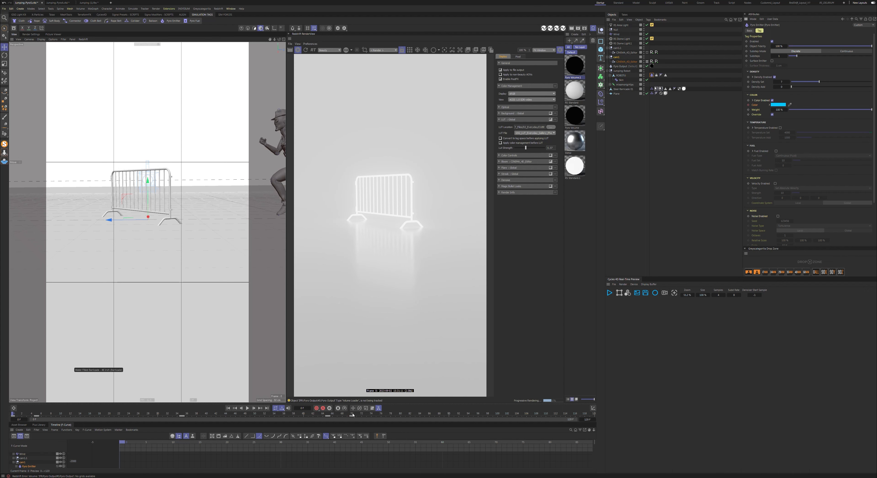
left_click(362, 415)
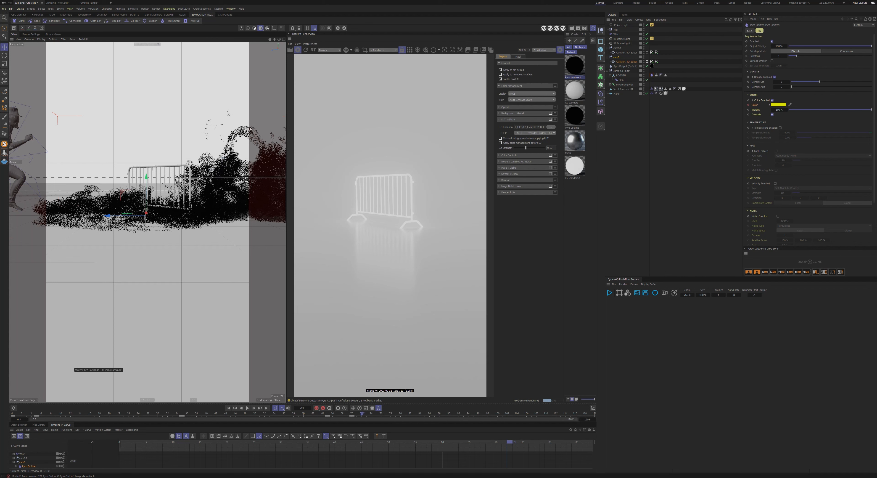
left_click(248, 408)
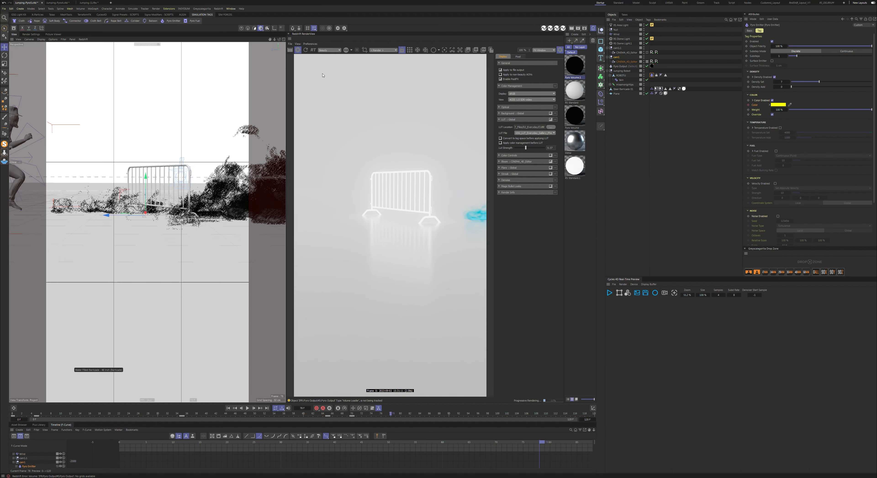
left_click(298, 50)
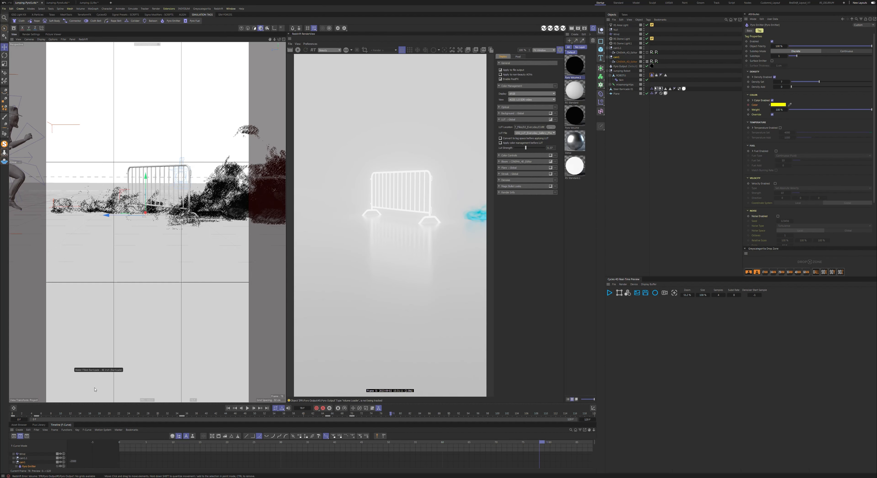
Examine the second RS Dome Light's contribution details and its intensity and exposure settings
left_click(635, 70)
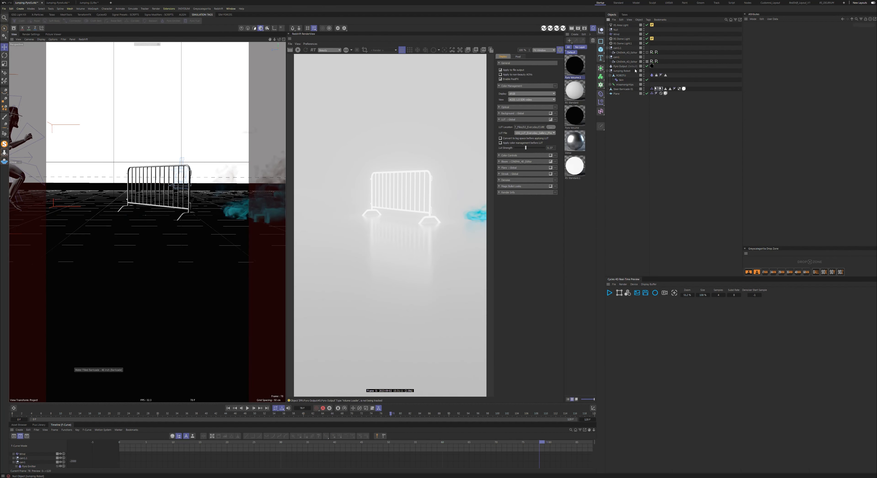
left_click(348, 121)
left_click(622, 43)
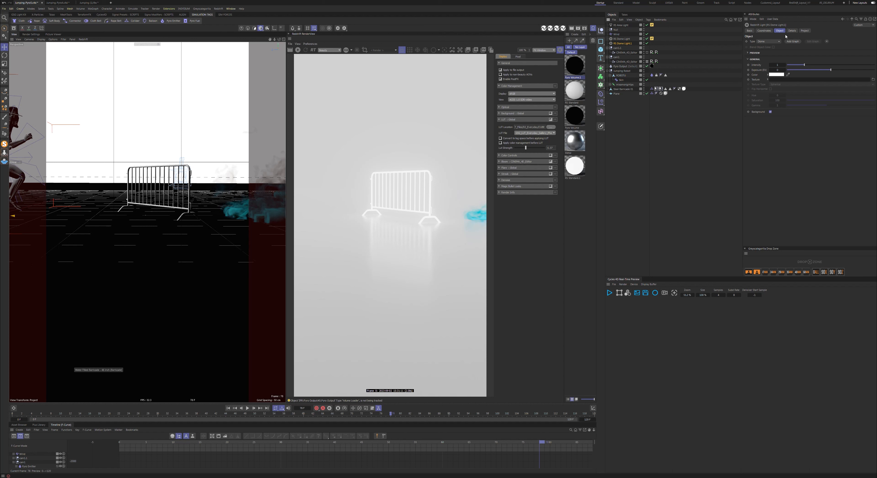
left_click(792, 30)
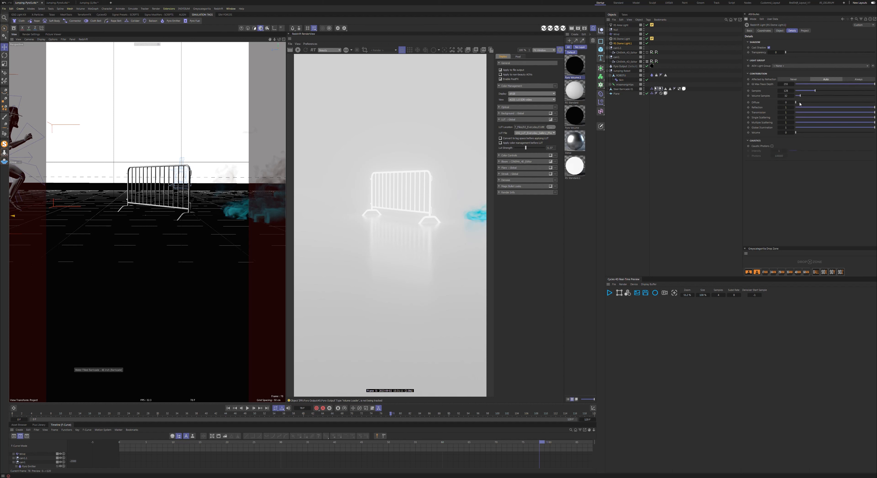
left_click(780, 31)
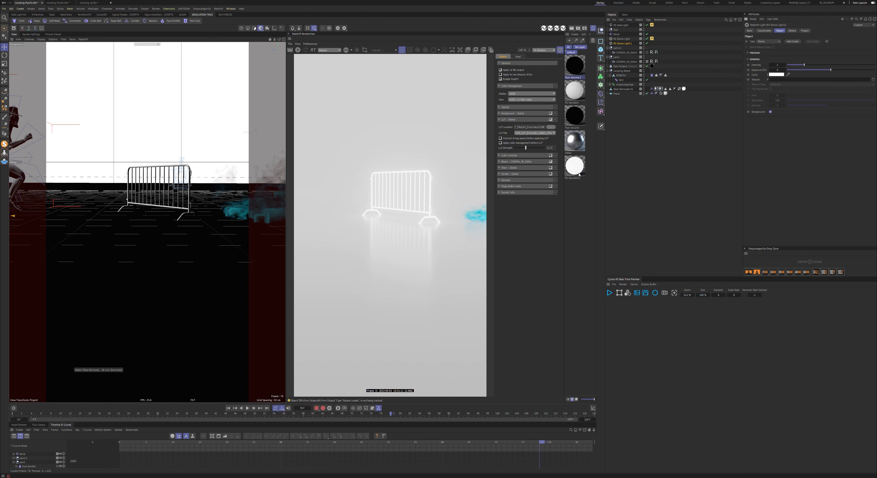
Examine the white RS Standard material's reflection and emission settings, and move its Shader Graph window clear of the render view
left_click(576, 97)
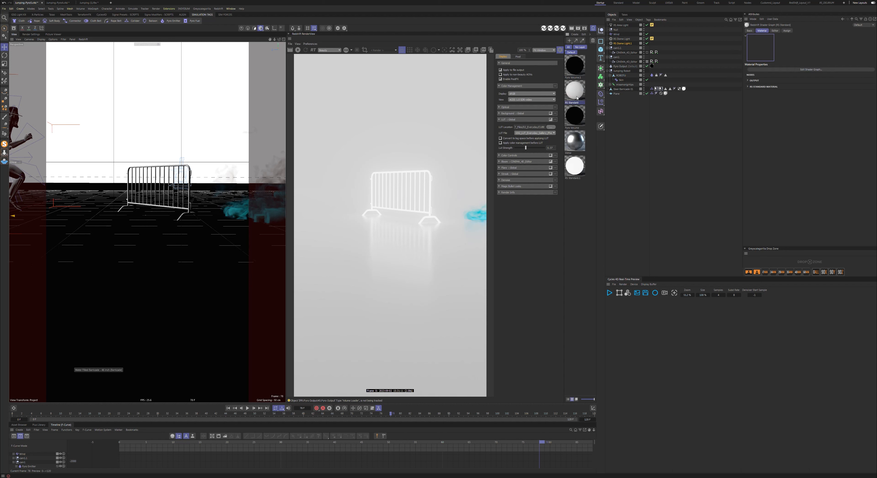
double_click(576, 89)
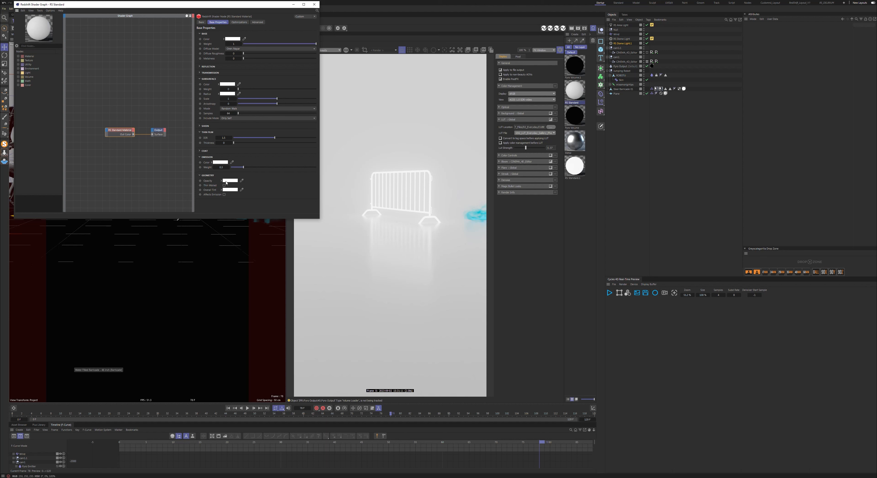
left_click(204, 67)
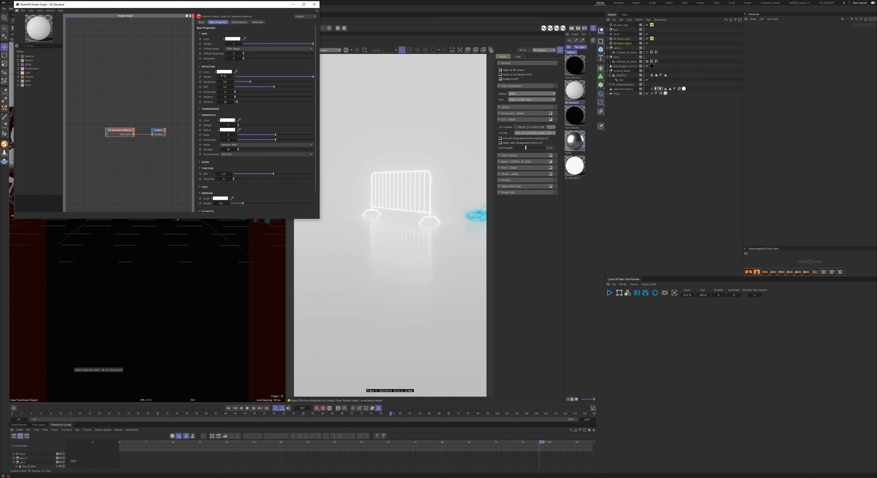
scroll(208, 176, "down", 2)
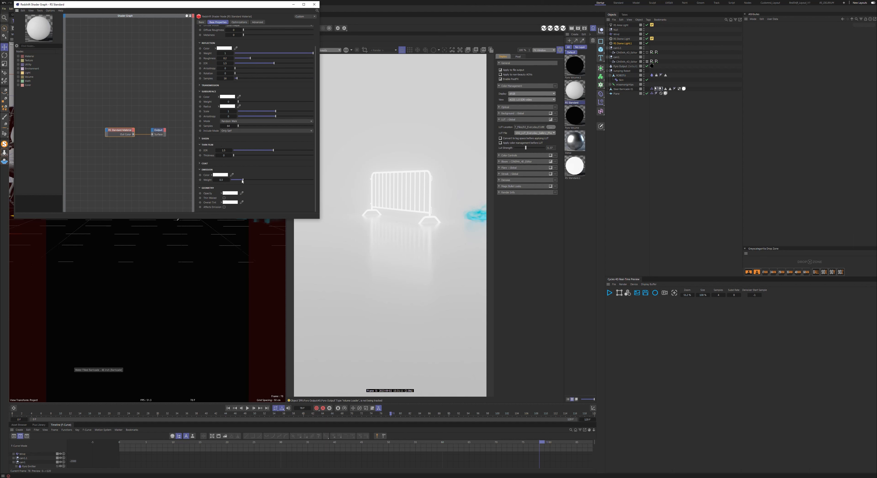
left_click(221, 180)
left_click_drag(272, 4, 164, 23)
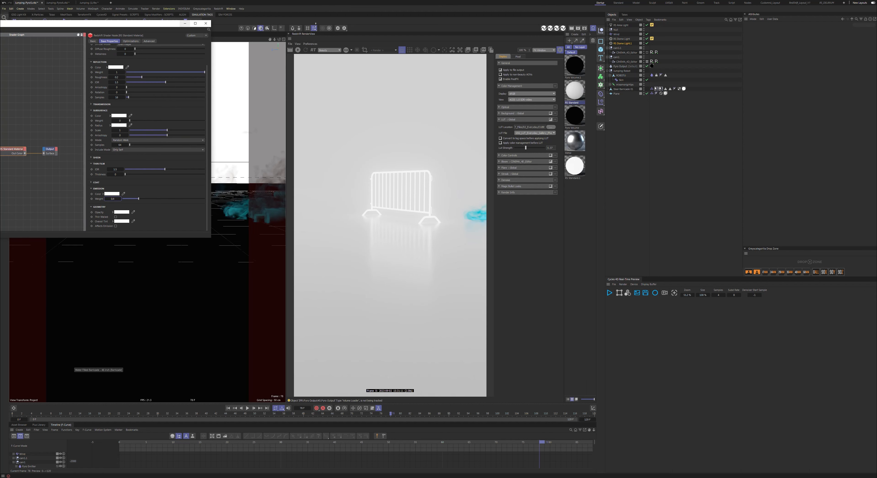
Start the live render, set the white RS Standard material's emission weight to 0.9 and close its Shader Graph
left_click(300, 51)
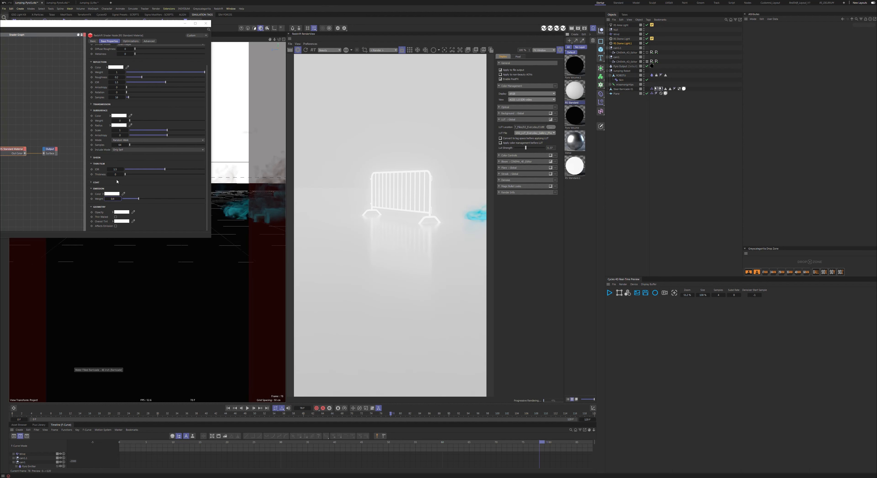
left_click(108, 199)
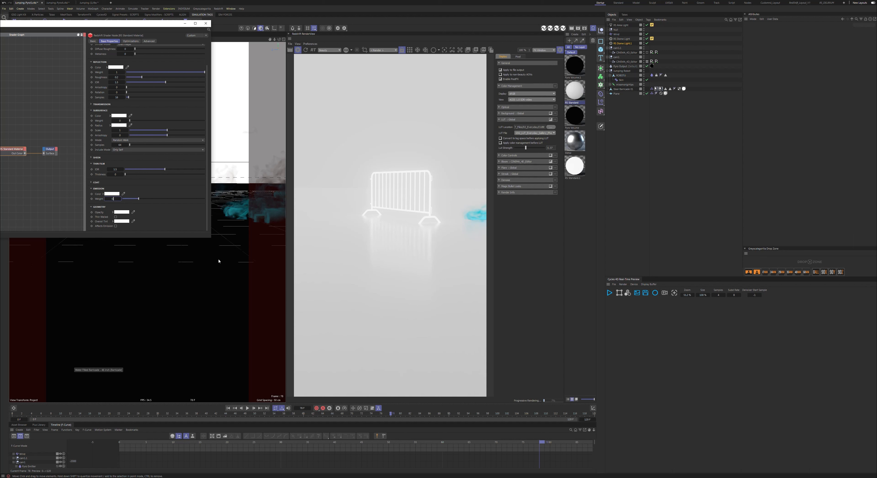
type("0.9")
key("Return")
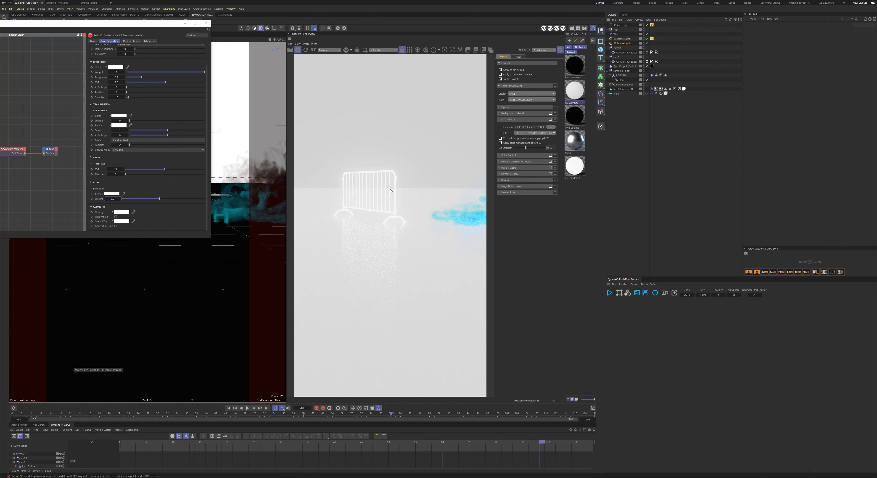
middle_click_drag(202, 242, 201, 243, "alt")
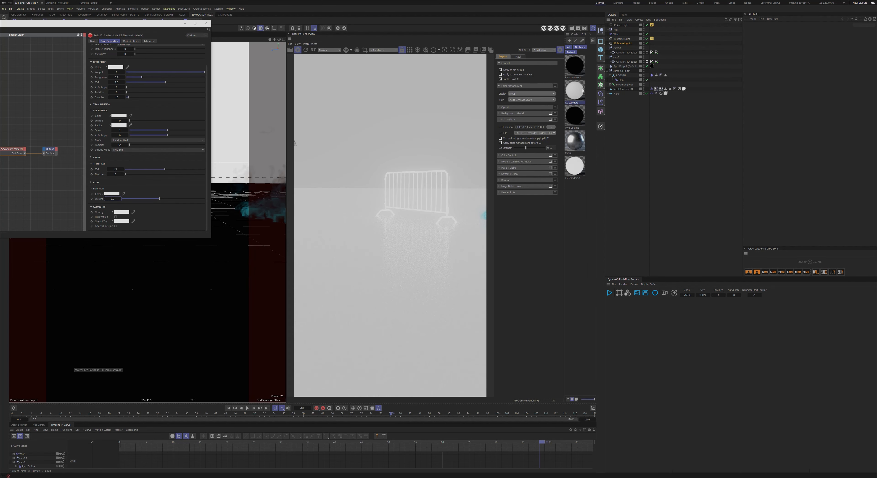
left_click(206, 23)
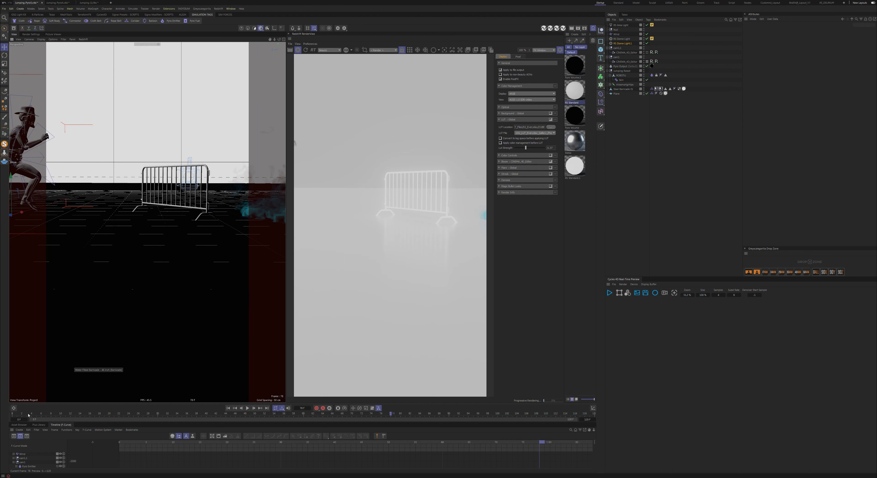
Return to frame 0 and review the render settings for output, renderer choice, saving and RS Post-Effects
left_click(14, 413)
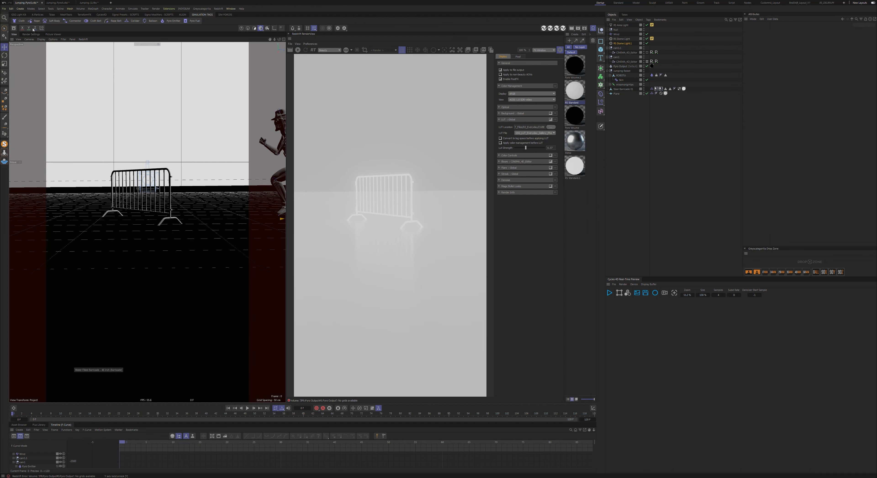
left_click(30, 35)
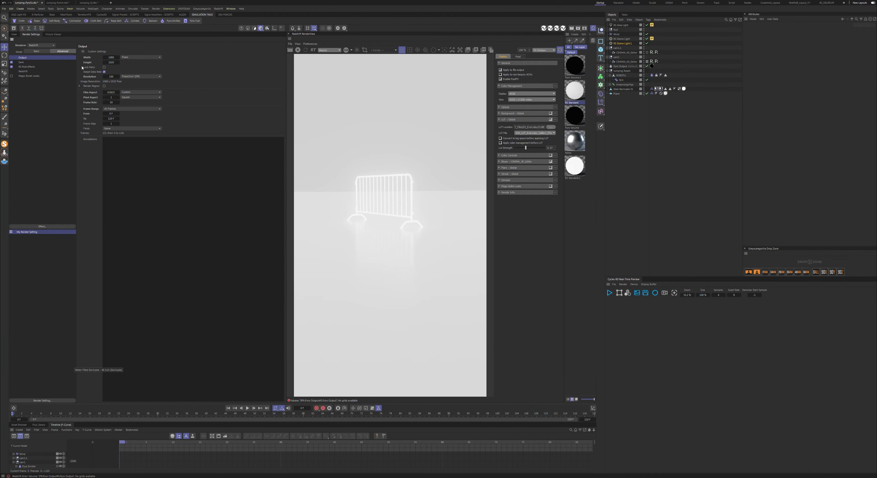
right_click(85, 63)
left_click(37, 122)
left_click(35, 45)
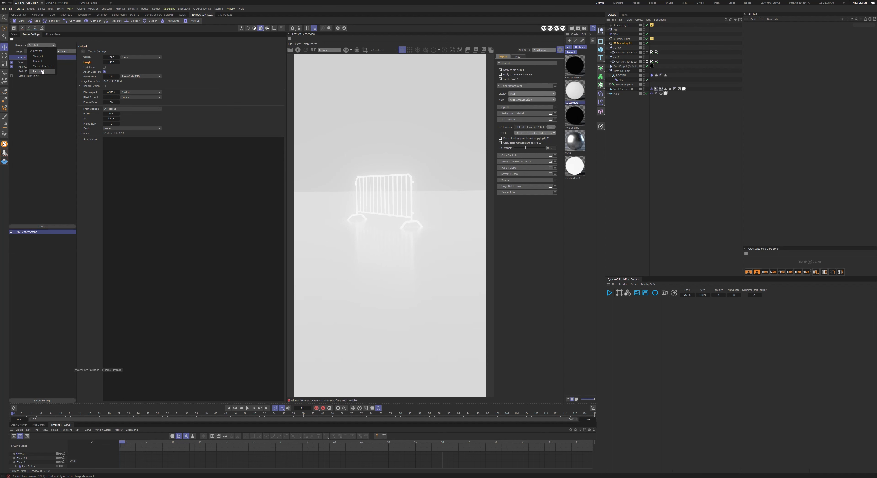
left_click(36, 93)
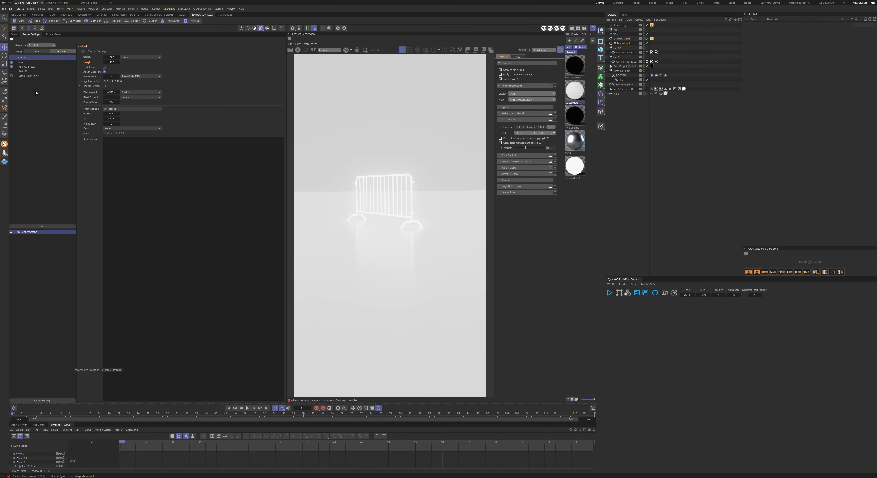
left_click(23, 62)
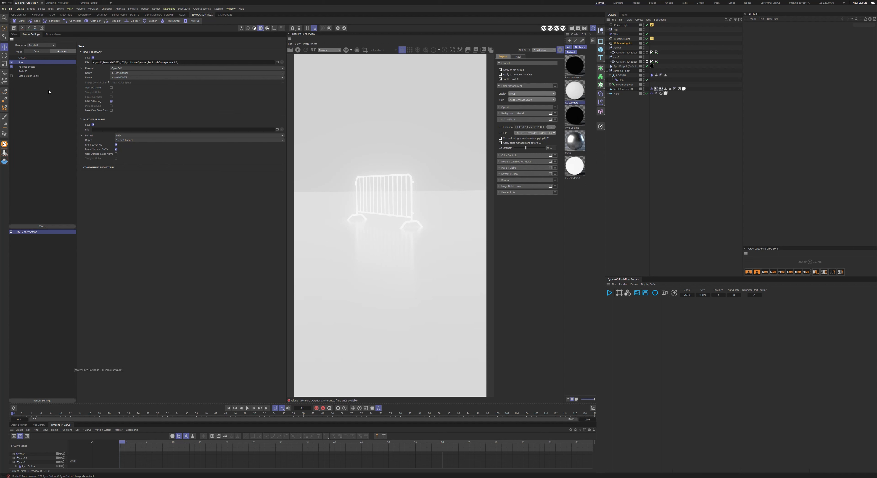
left_click(27, 67)
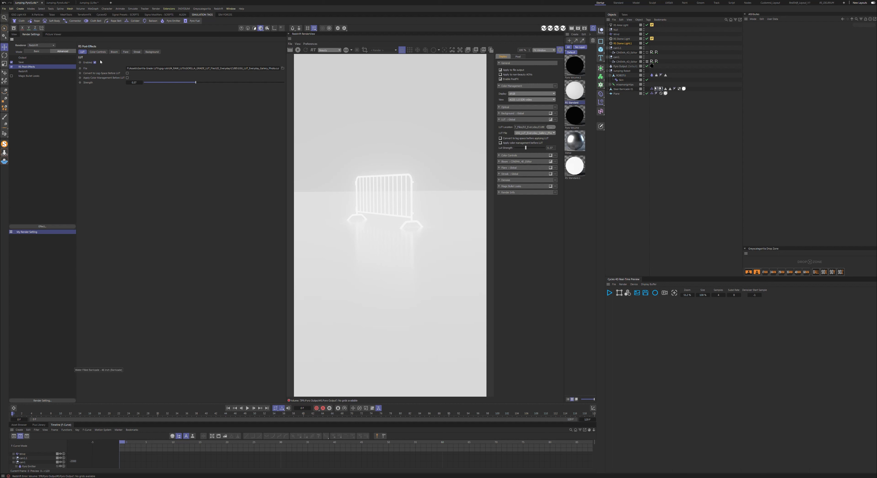
Examine the Redshift sampling settings in basic and advanced modes, including the denoising options
left_click(23, 71)
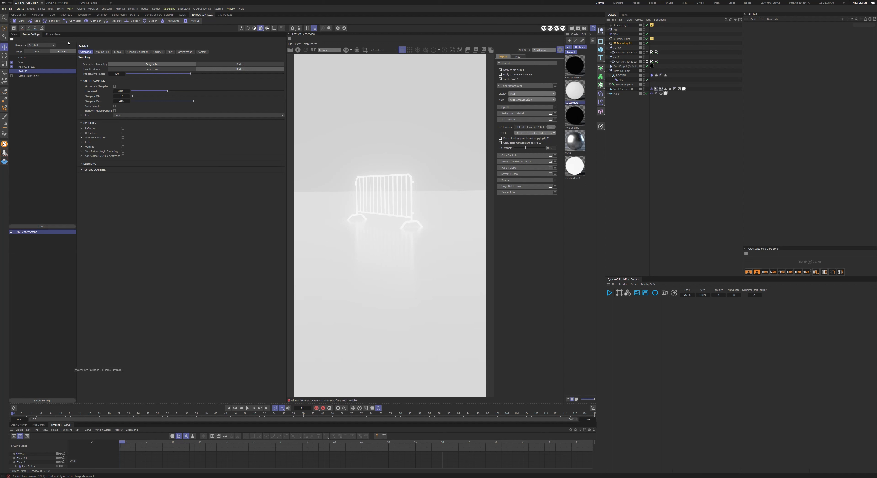
left_click(37, 51)
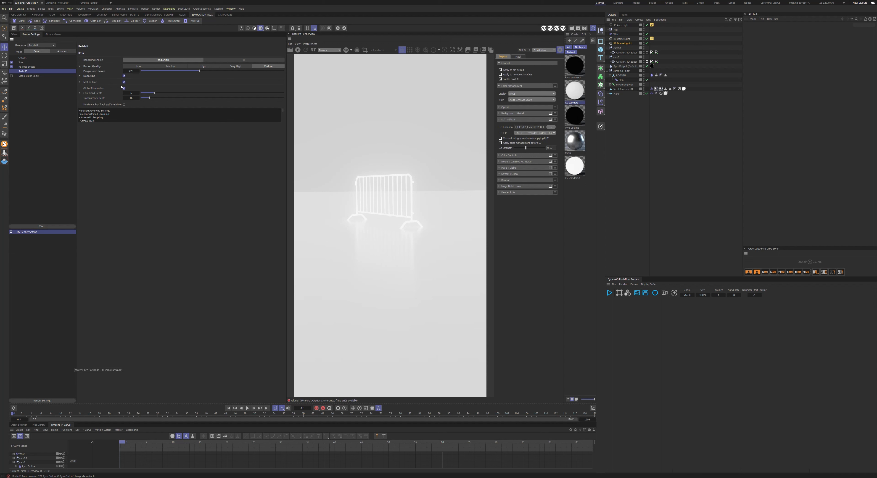
left_click(60, 52)
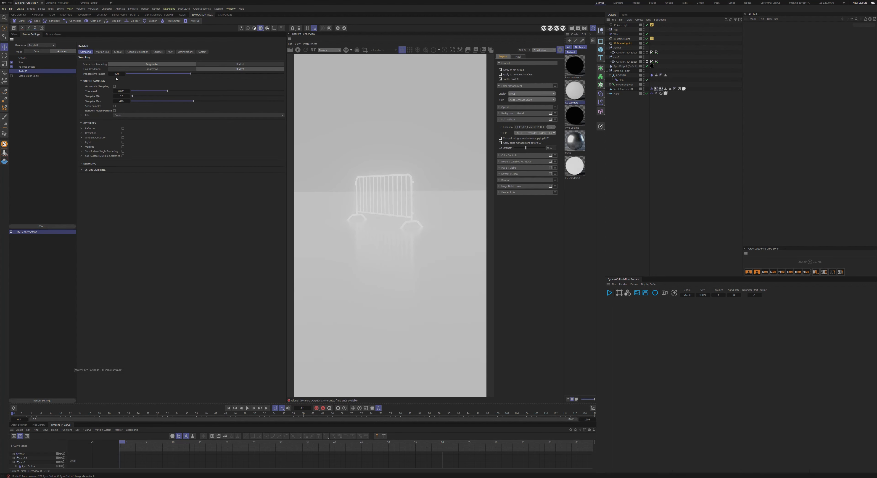
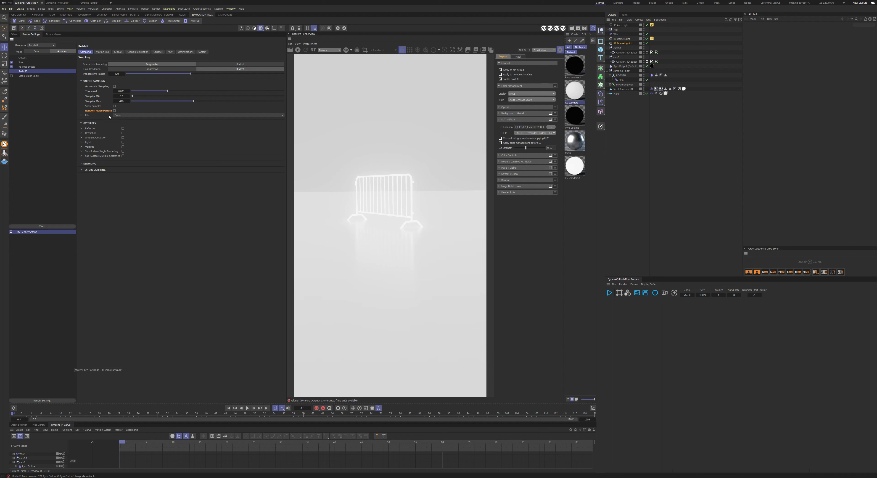
left_click(82, 163)
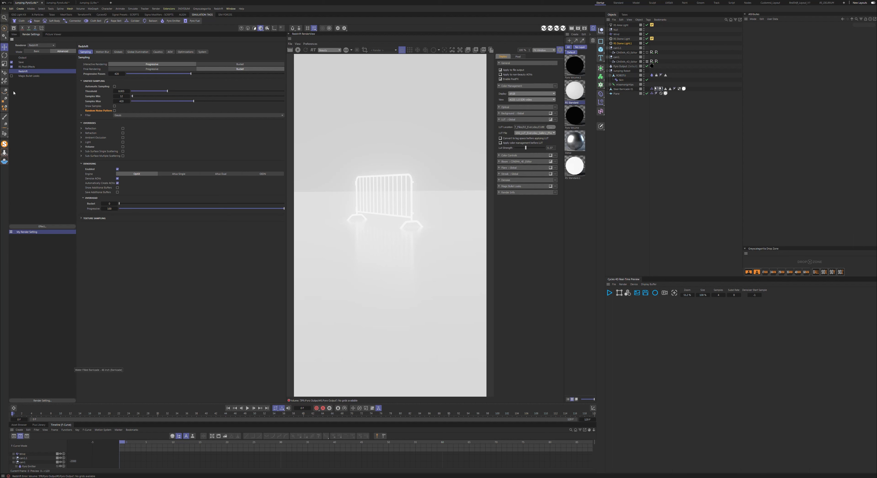
Review Redshift's motion blur, globals, global illumination and system settings
left_click(57, 34)
left_click(31, 34)
left_click(102, 51)
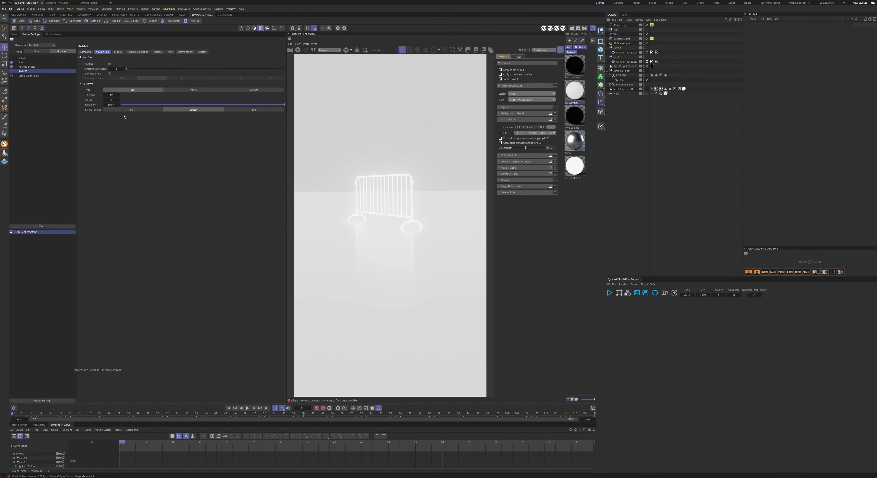
left_click(118, 52)
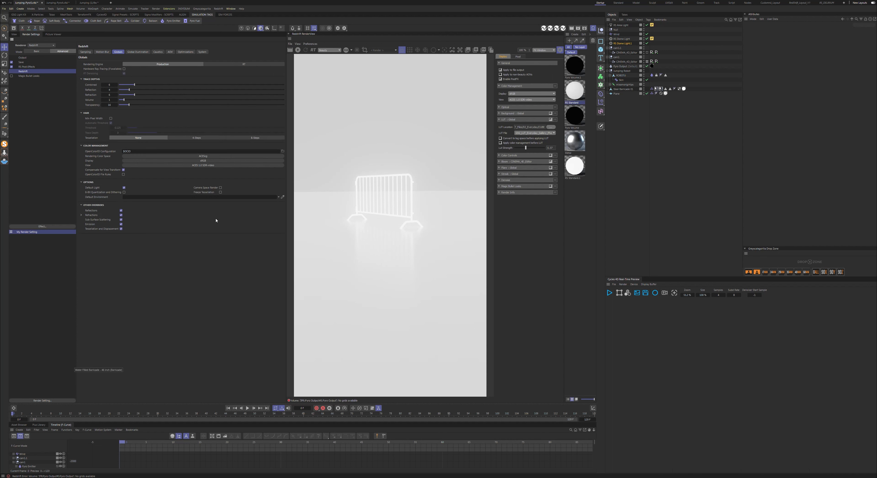
left_click(138, 52)
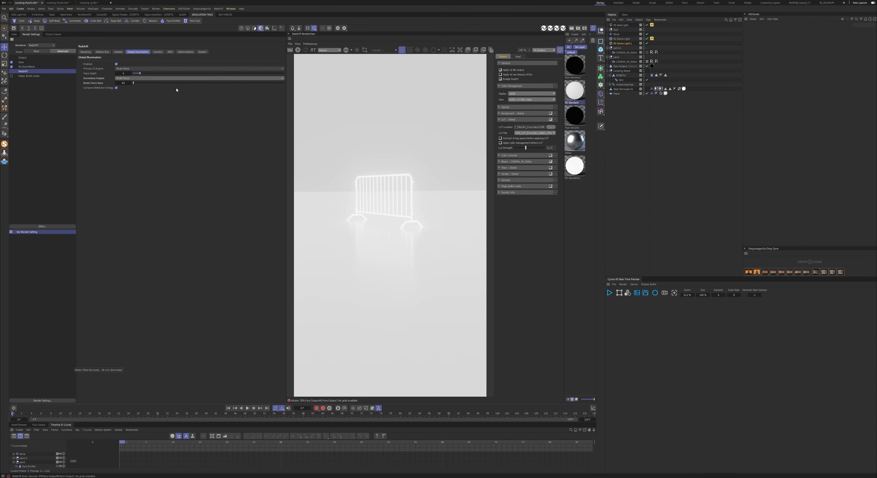
left_click(202, 52)
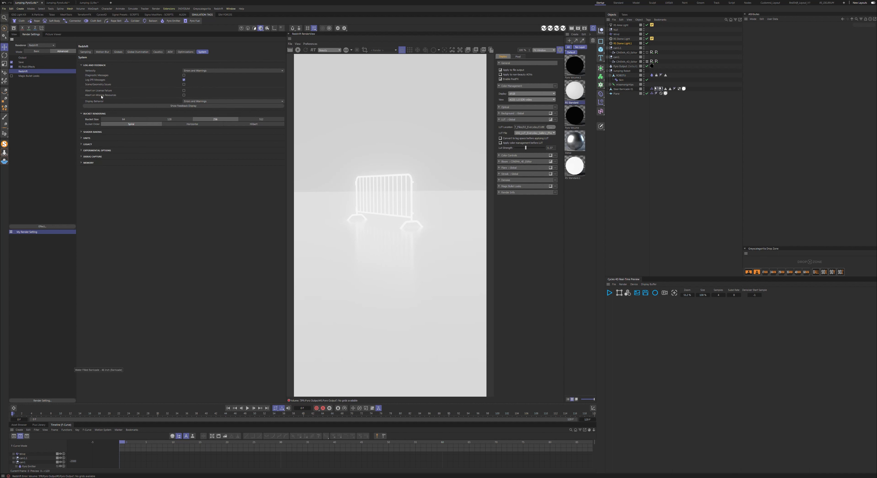
Go back to the viewport and hide the character mesh and its Mixamo skeleton in both viewport and render
left_click(14, 34)
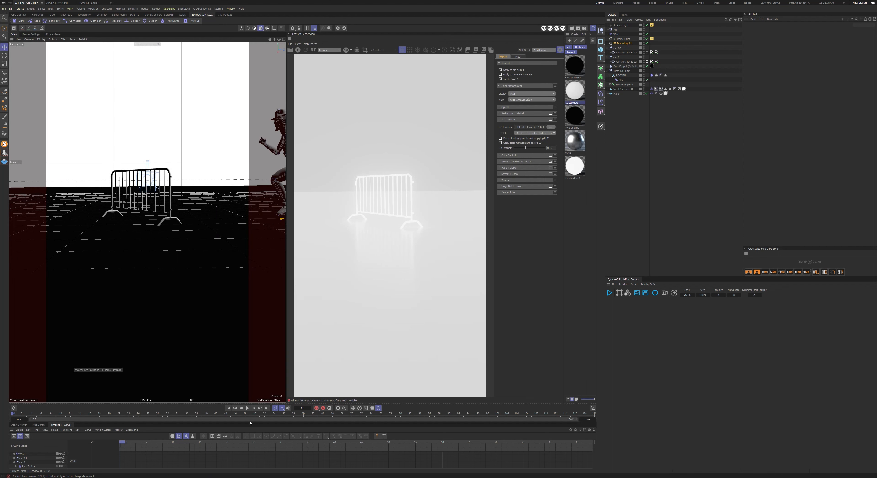
left_click(642, 76)
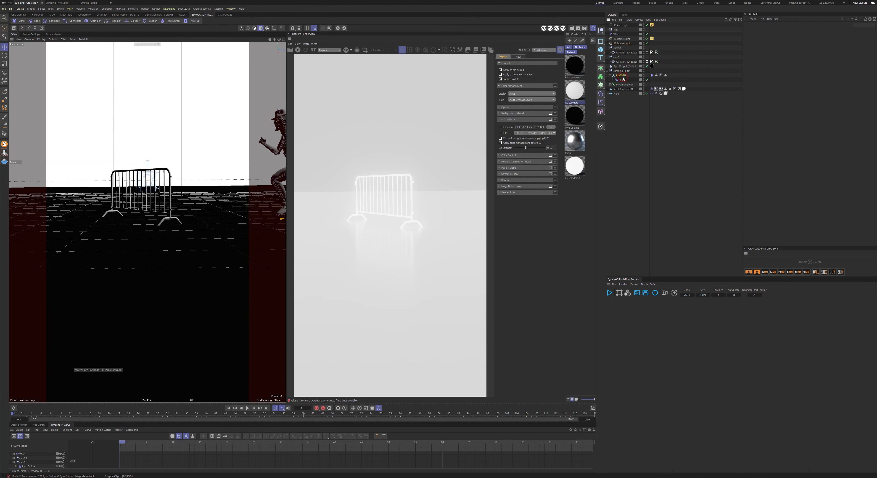
double_click(644, 77, "alt")
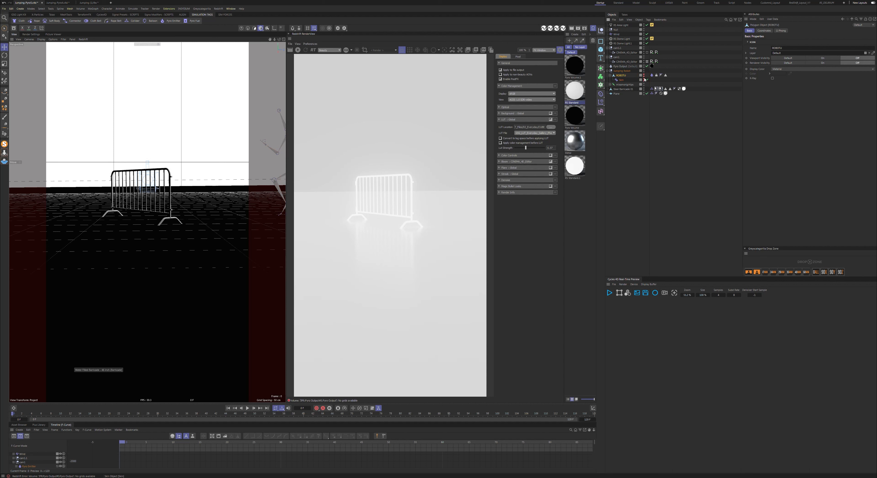
double_click(644, 84, "alt")
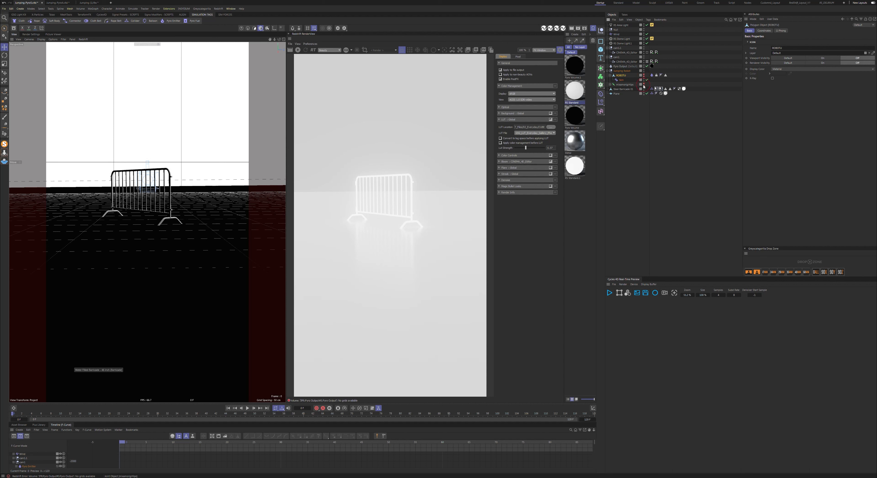
left_click(620, 153)
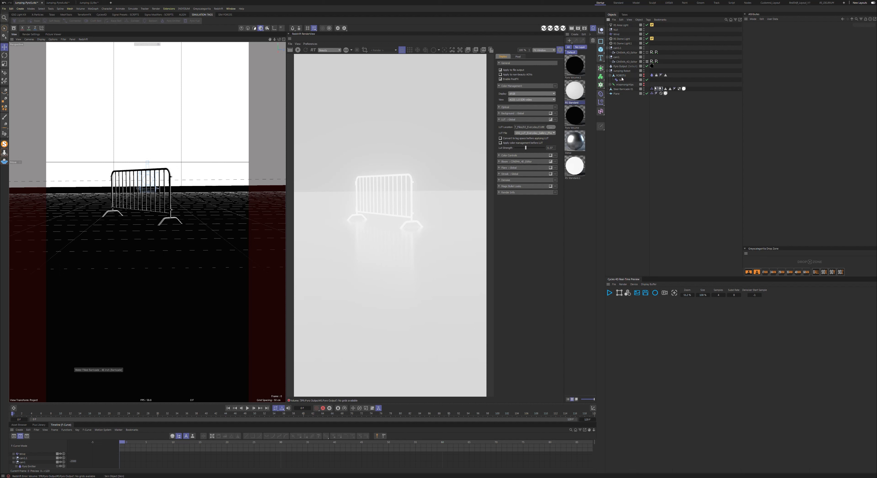
Set Density Set to 7 in the character's Pyro Emitter tag
left_click(652, 75)
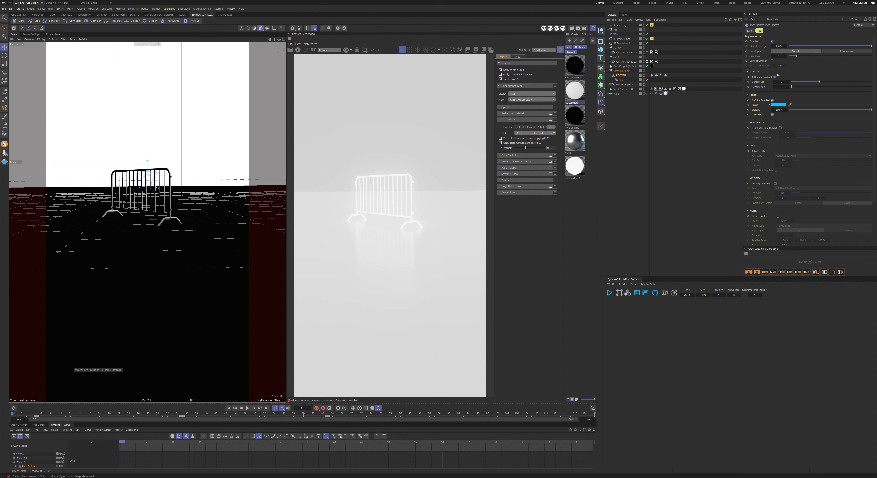
left_click(772, 61)
left_click(782, 82)
type("7")
key("Return")
Open the project's Pyro simulation settings and examine the general Extra Forces, including Vorticity Strength
key("ctrl+d")
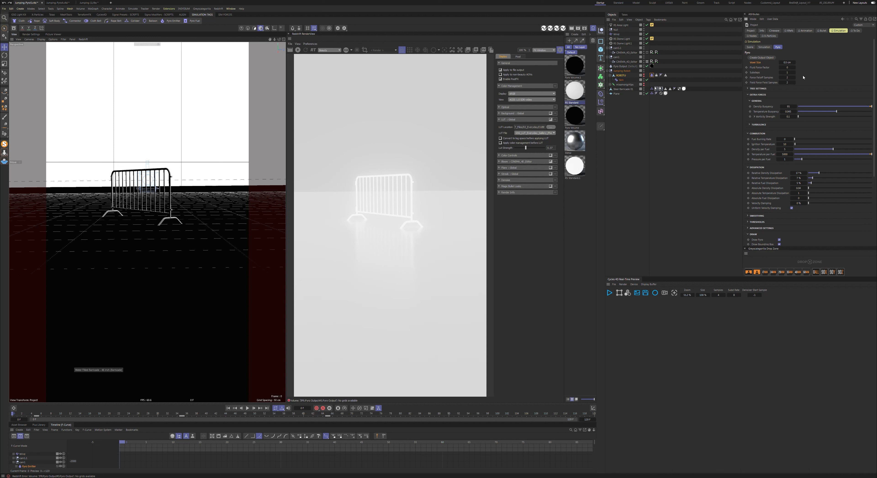
left_click(757, 95)
left_click(758, 95)
left_click(788, 116)
key("Return")
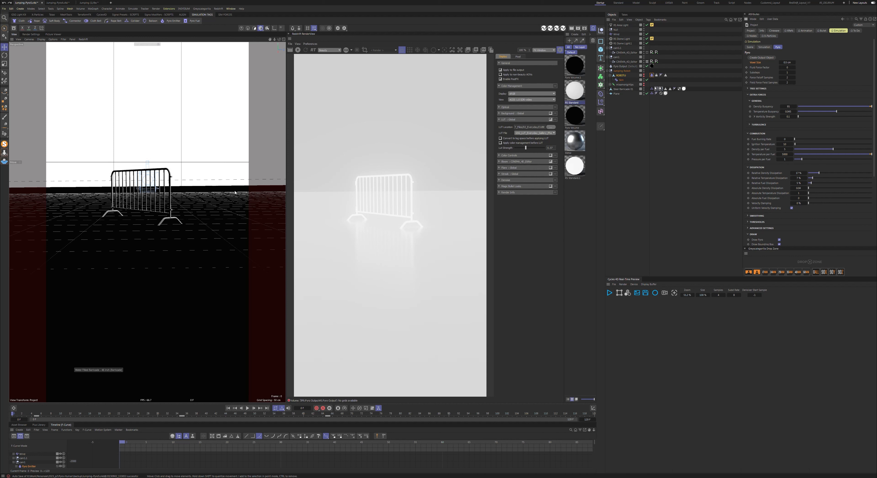
Try resetting the Pyro Turbulence parameters to their defaults and undo the reset
left_click(810, 125)
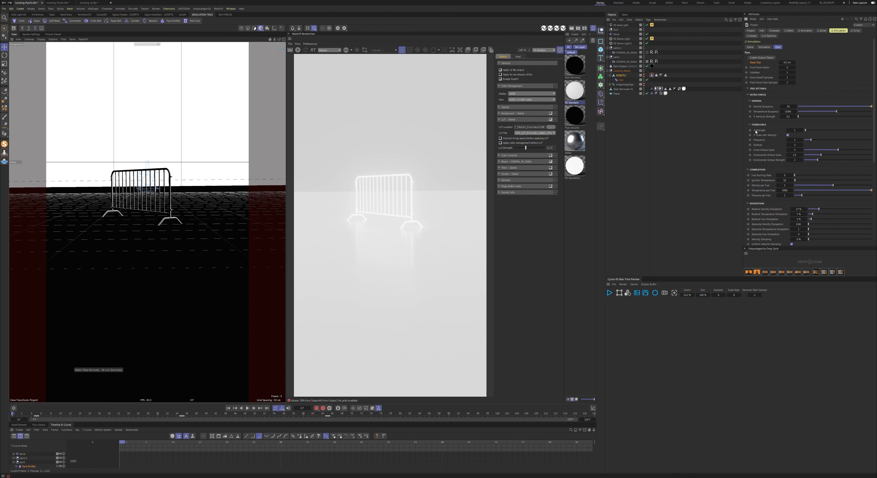
right_click(766, 163)
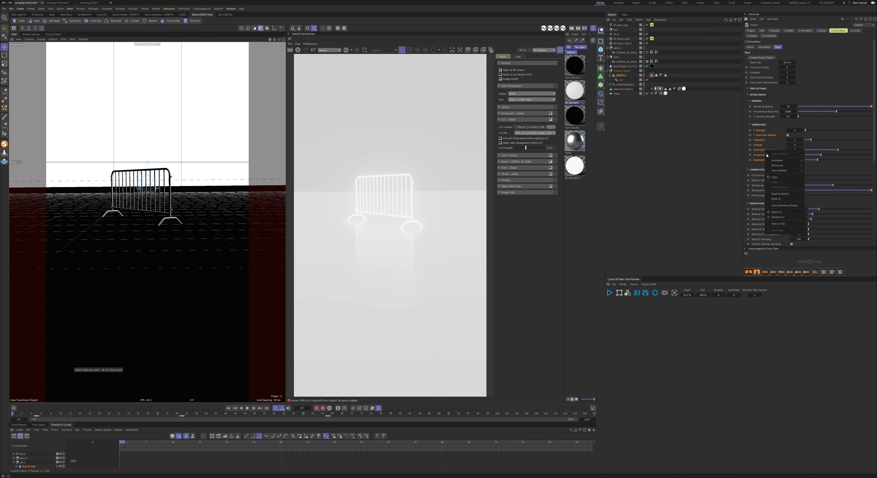
left_click(790, 195)
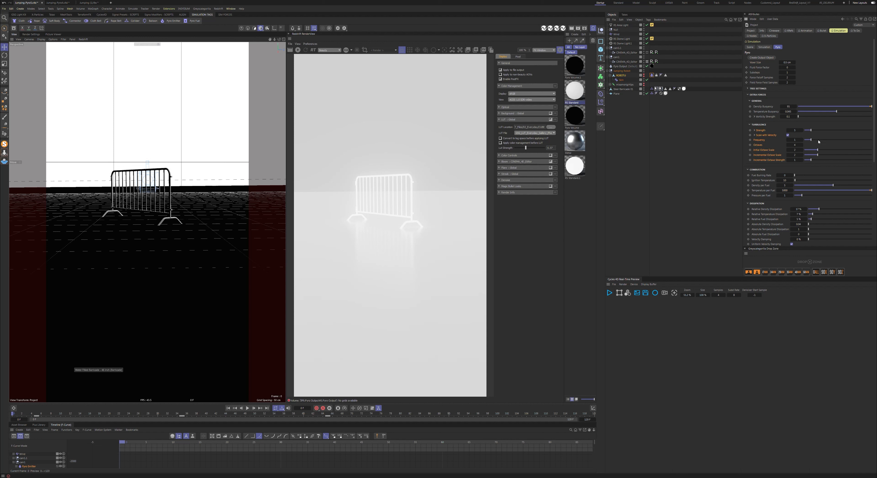
key("ctrl+z")
Reset the Pyro Combustion parameters to their defaults and set Fuel Burning Rate back to 0
scroll(756, 192, "down", 5)
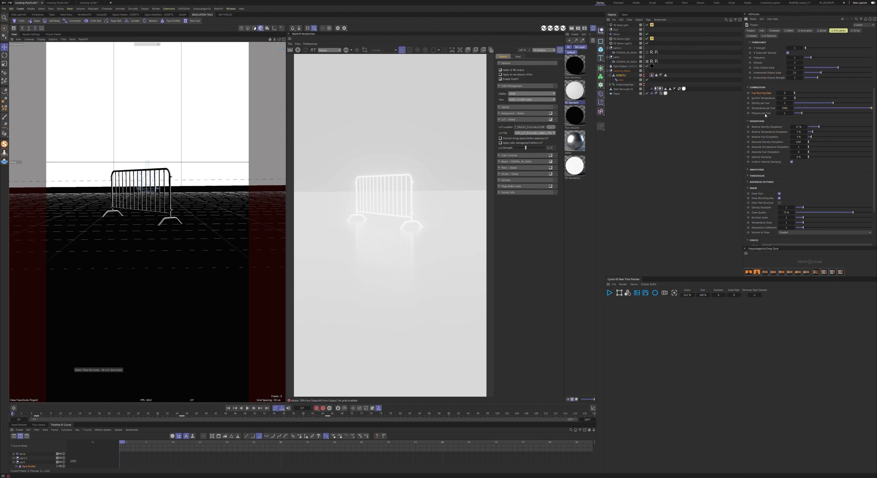
right_click(765, 115)
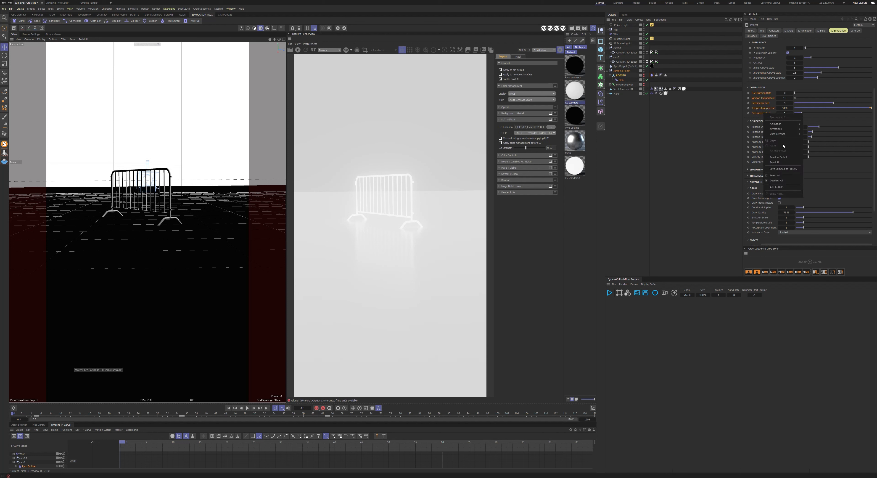
left_click(782, 158)
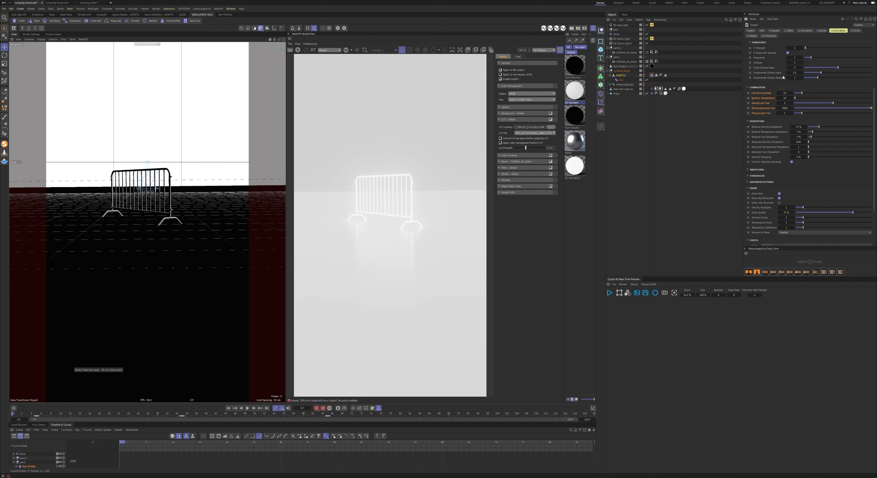
left_click(785, 93)
type("0")
key("Return")
Try resetting the Pyro Dissipation and Smoothing parameters to their defaults and undo the Smoothing reset
right_click(766, 163)
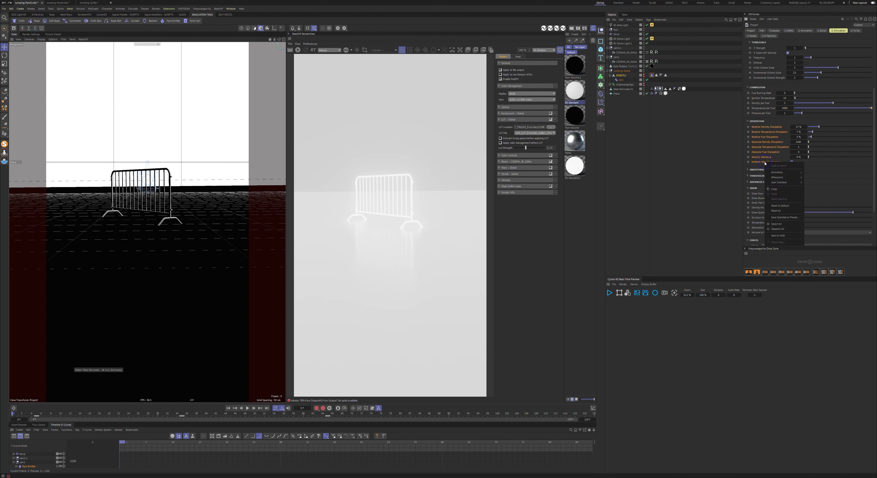
left_click(786, 205)
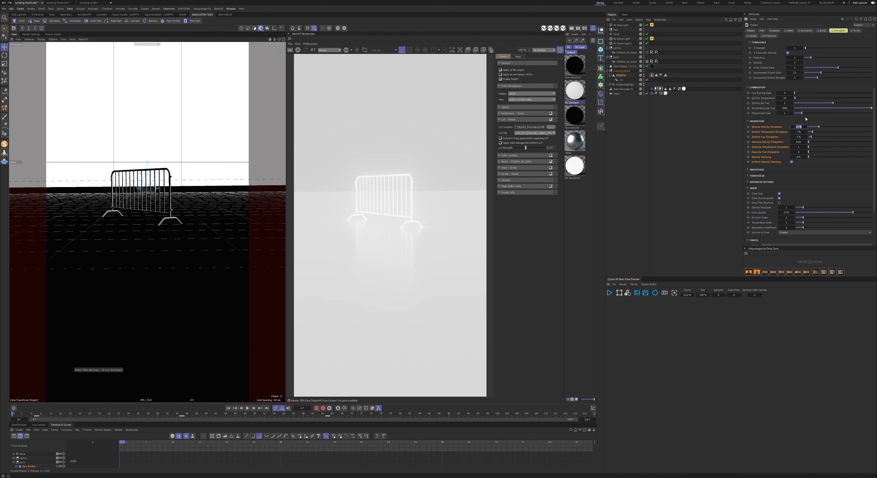
scroll(788, 186, "down", 3)
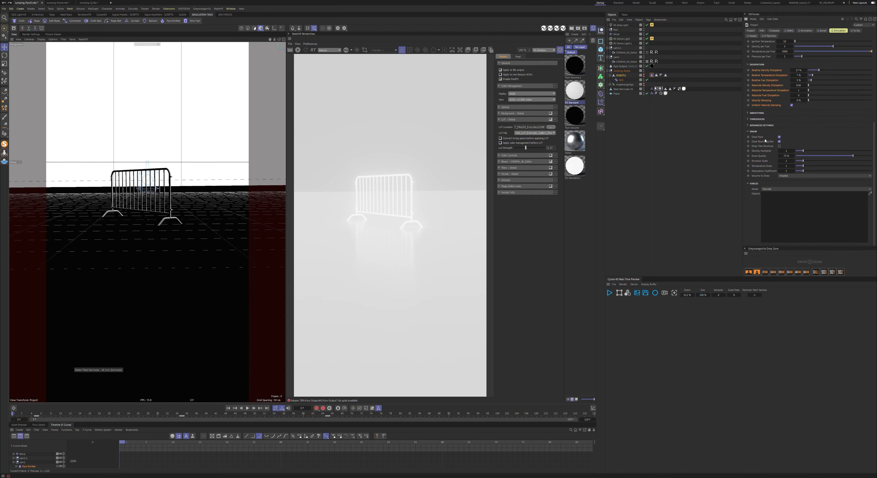
left_click(752, 114)
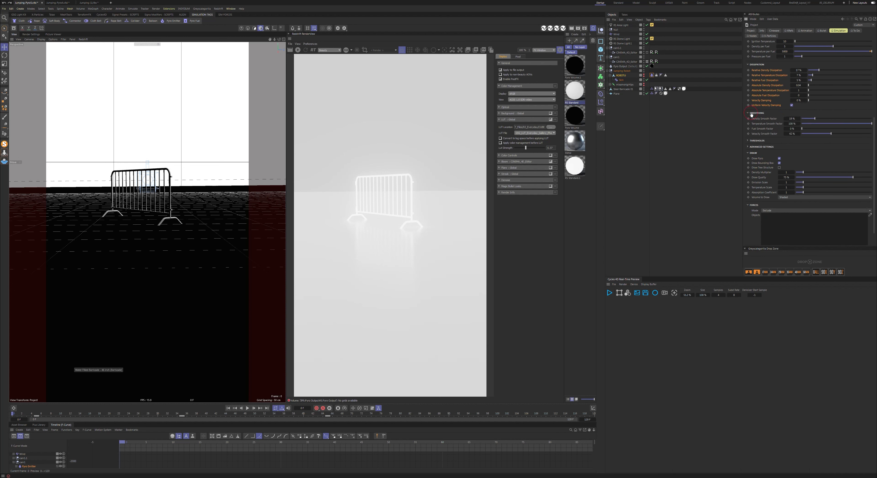
right_click(766, 136)
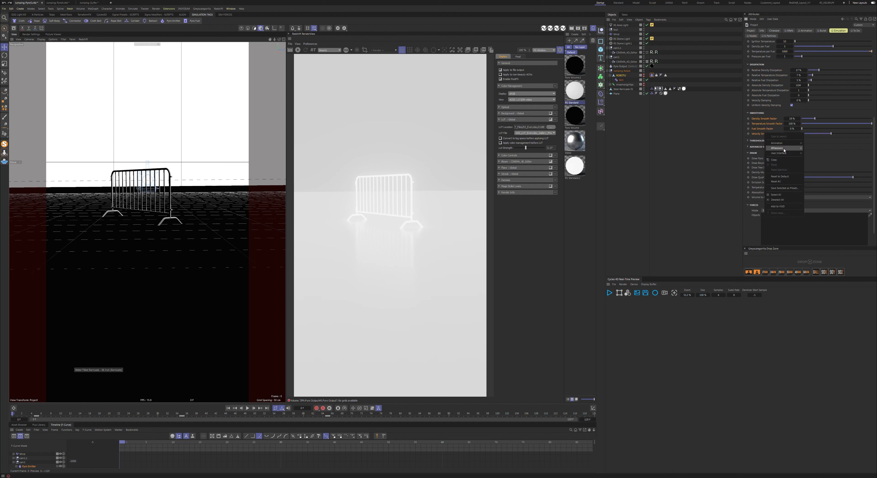
left_click(785, 178)
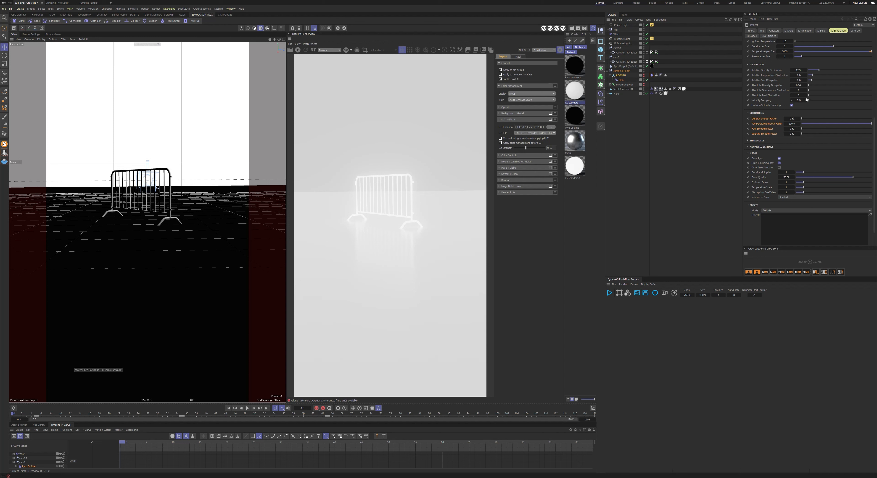
key("ctrl+z")
Examine the Pyro Thresholds and Advanced Settings and read the help page on Floating-point Precision with its comparison image
left_click(748, 140)
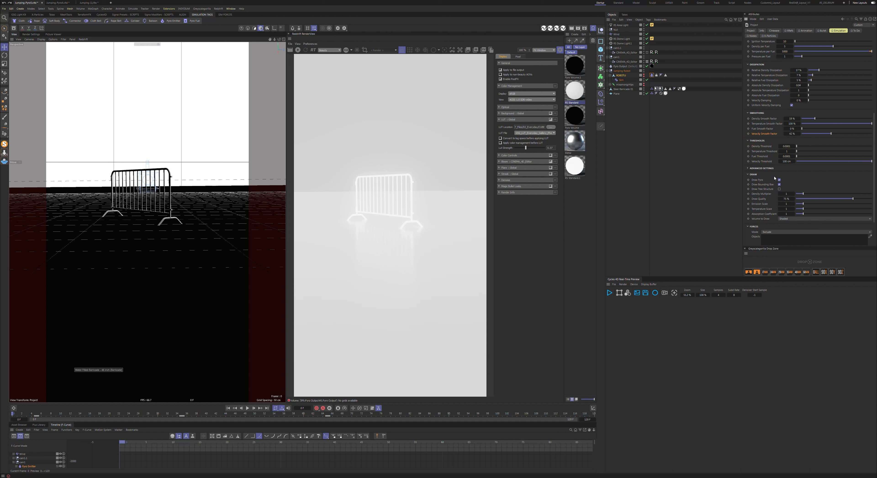
left_click(760, 169)
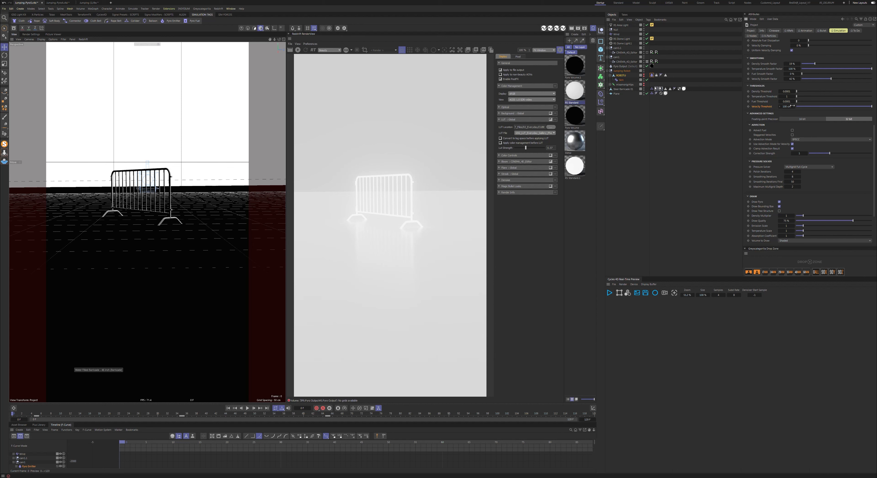
right_click(767, 119)
left_click(785, 194)
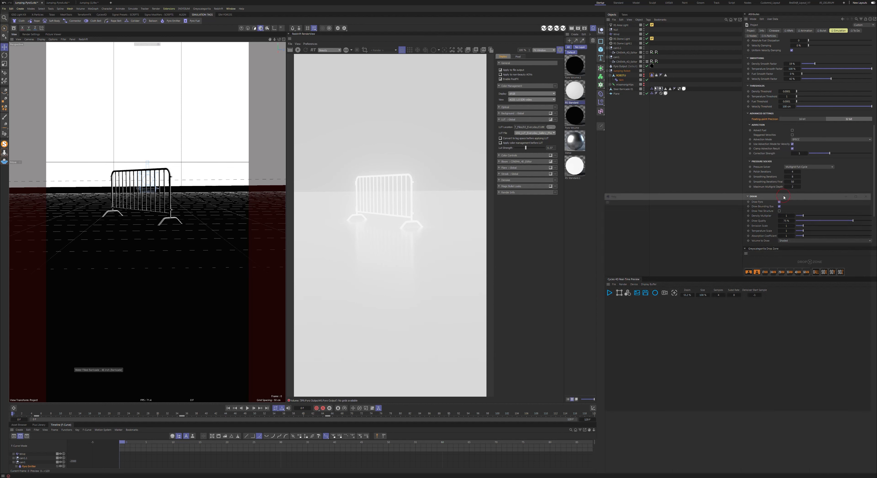
left_click_drag(785, 192, 309, 107)
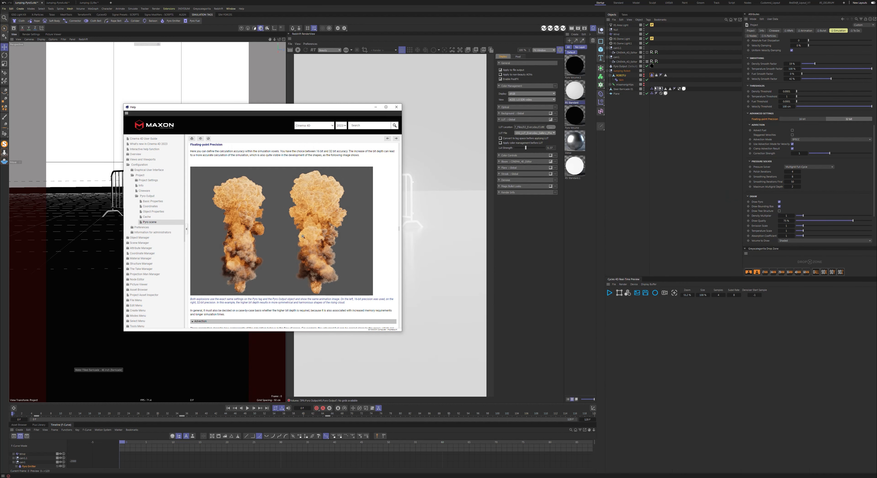
scroll(285, 225, "up", 1)
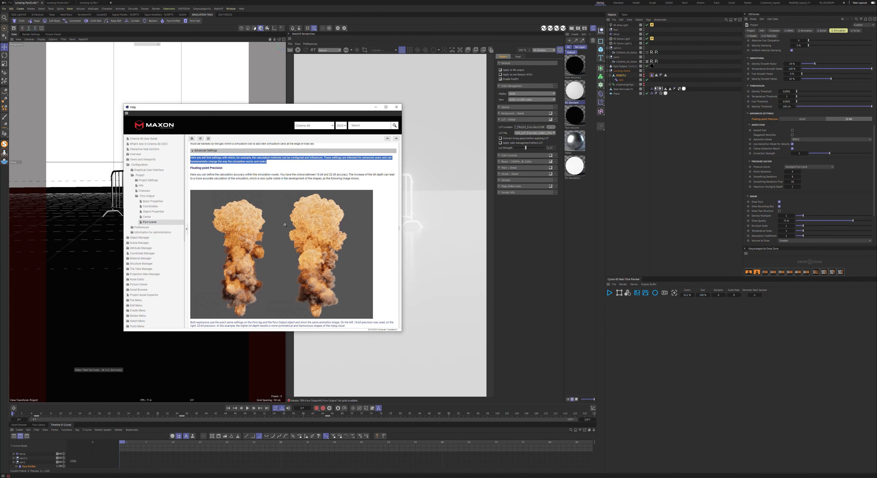
scroll(293, 230, "down", 1)
left_click(292, 230)
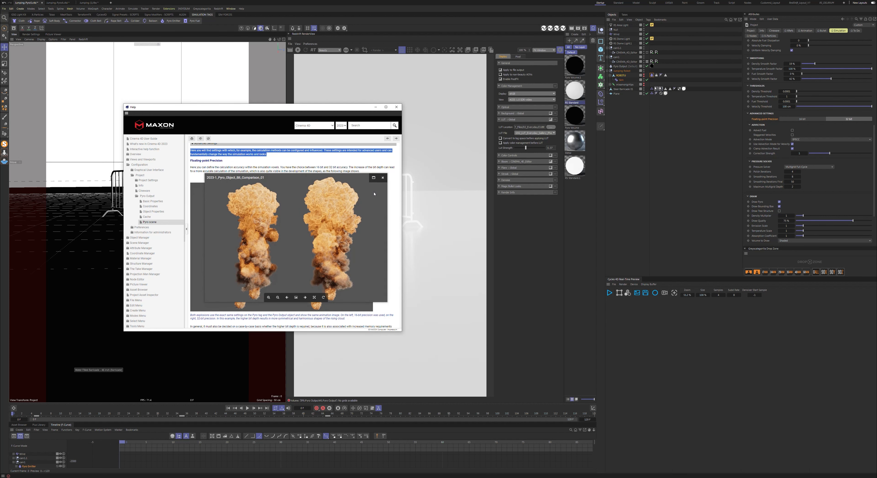
left_click(382, 177)
left_click(396, 107)
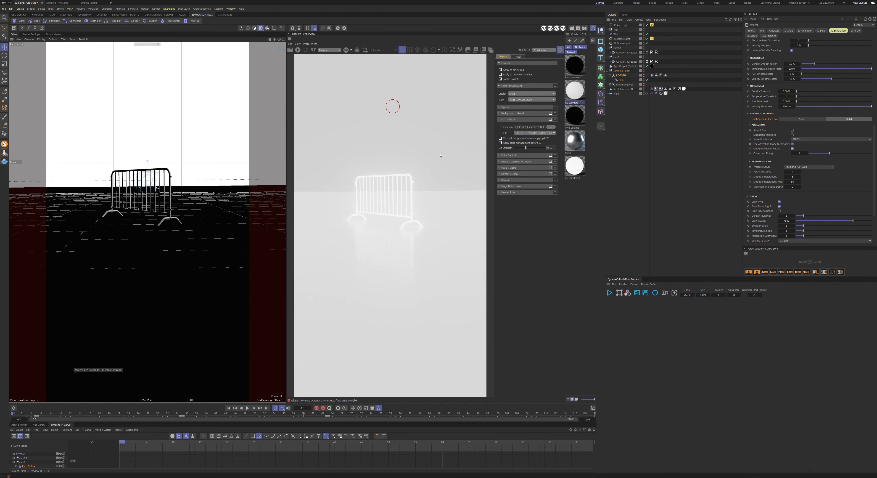
Review the Pressure Solver options, the Draw settings, and the Tree Settings and Voxel Size of the Pyro simulation
scroll(775, 173, "down", 3)
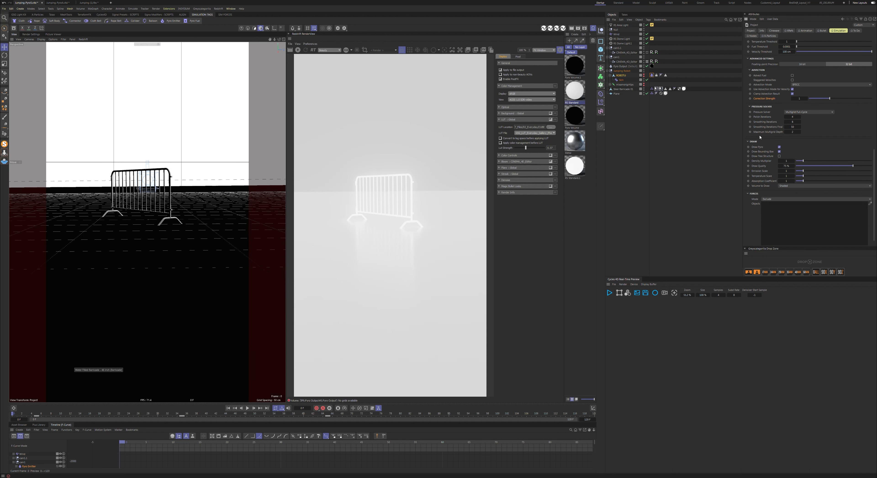
left_click(810, 112)
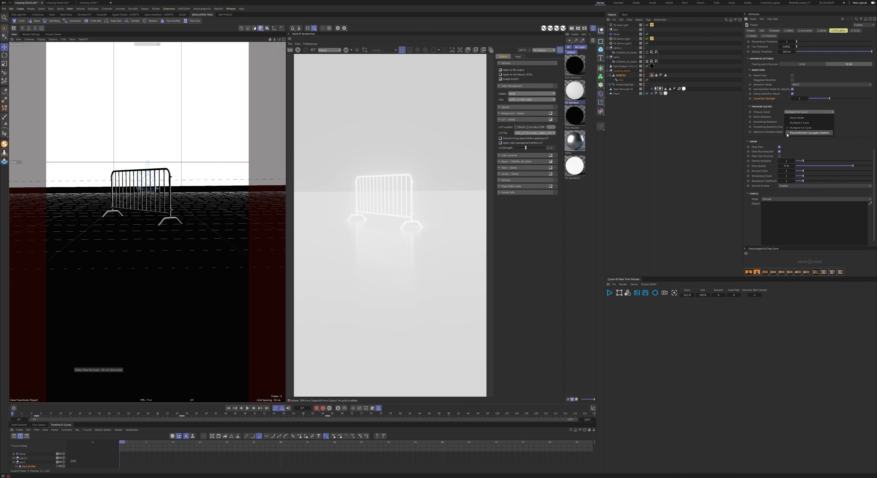
left_click(858, 119)
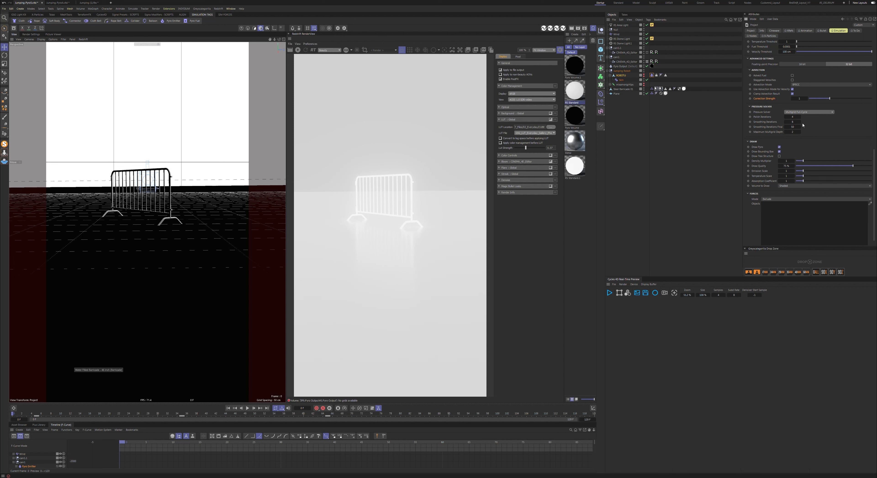
scroll(746, 170, "down", 1)
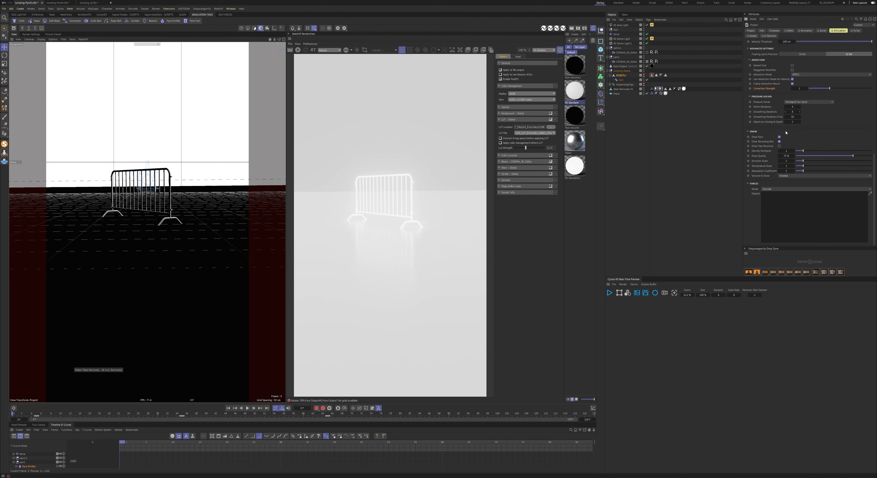
scroll(756, 176, "up", 20)
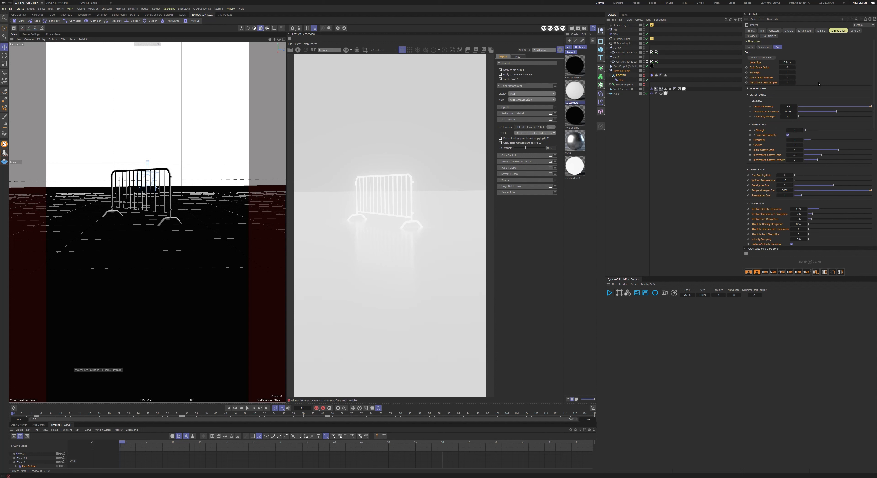
left_click(767, 90)
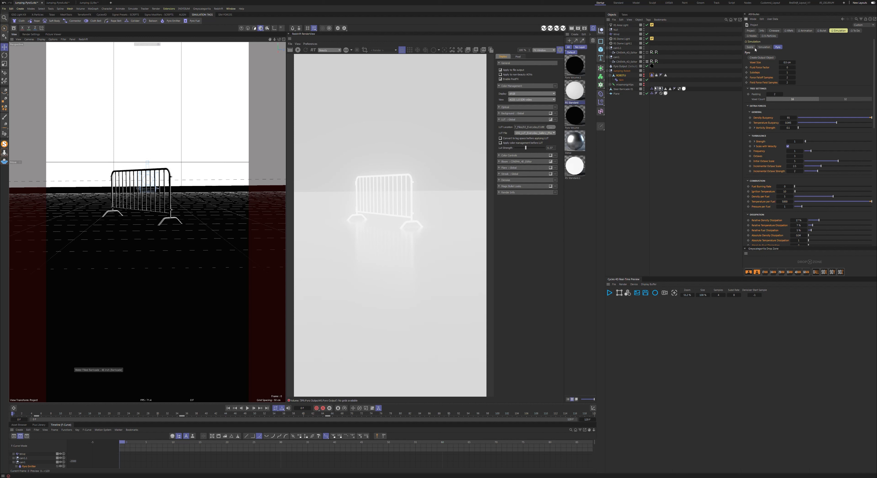
left_click(759, 62)
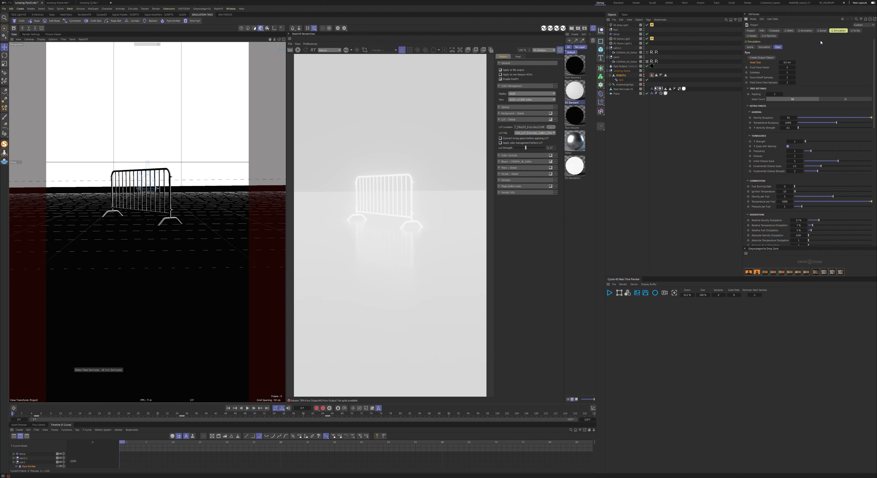